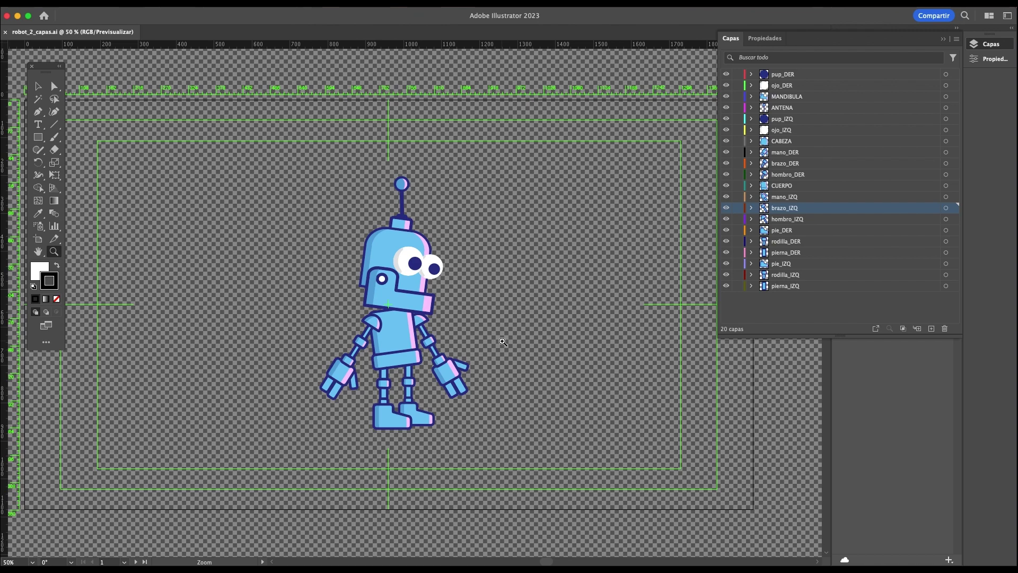
- Zoom in on the robot to 100% magnification
{"action": "left_click", "coordinate": [405, 340]}
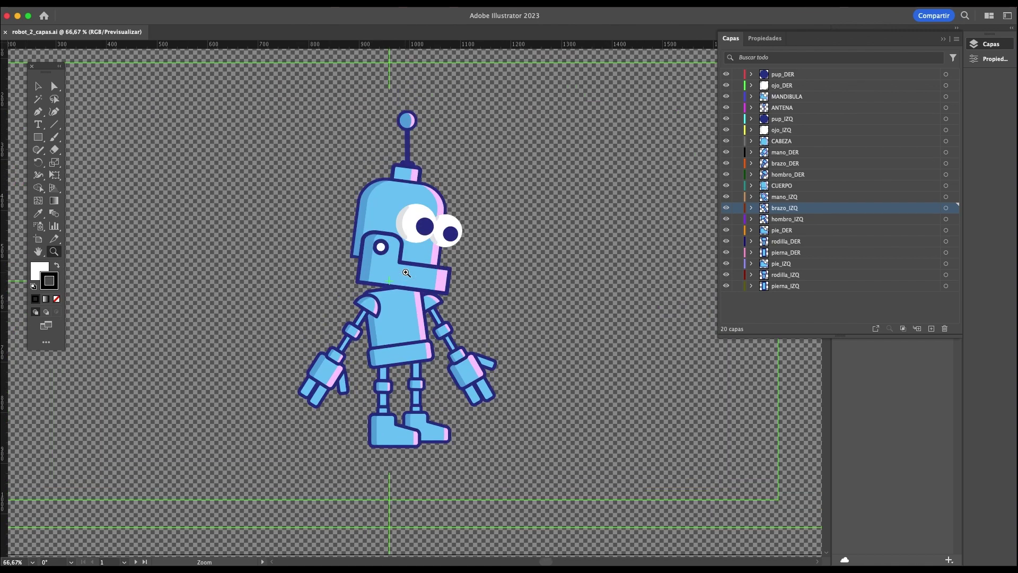
{"action": "left_click", "coordinate": [407, 276]}
{"action": "scroll", "coordinate": [409, 277], "scroll_direction": "down", "scroll_amount": 1}
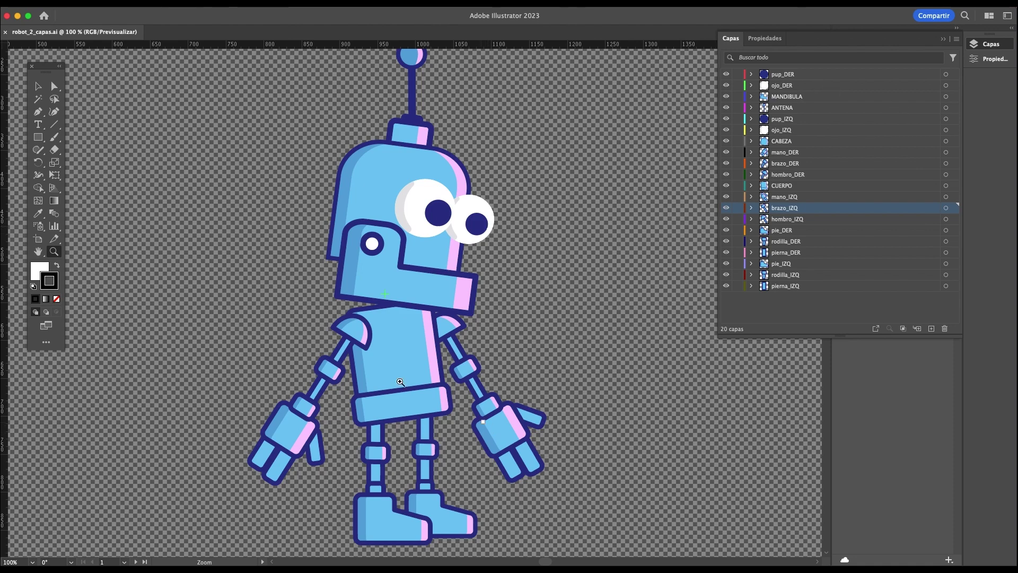
- Select the mano_IZQ, brazo_IZQ, hombro_IZQ, hombro_DER and brazo_DER pieces to confirm they're separate
{"action": "key", "text": "v"}
{"action": "left_click", "coordinate": [512, 442]}
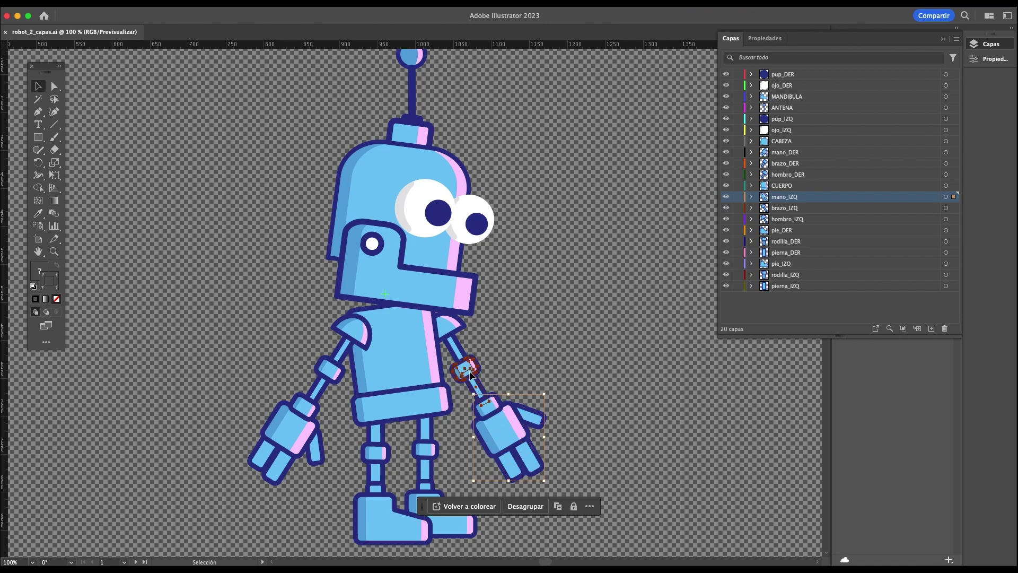
{"action": "left_click", "coordinate": [471, 371]}
{"action": "left_click", "coordinate": [454, 330]}
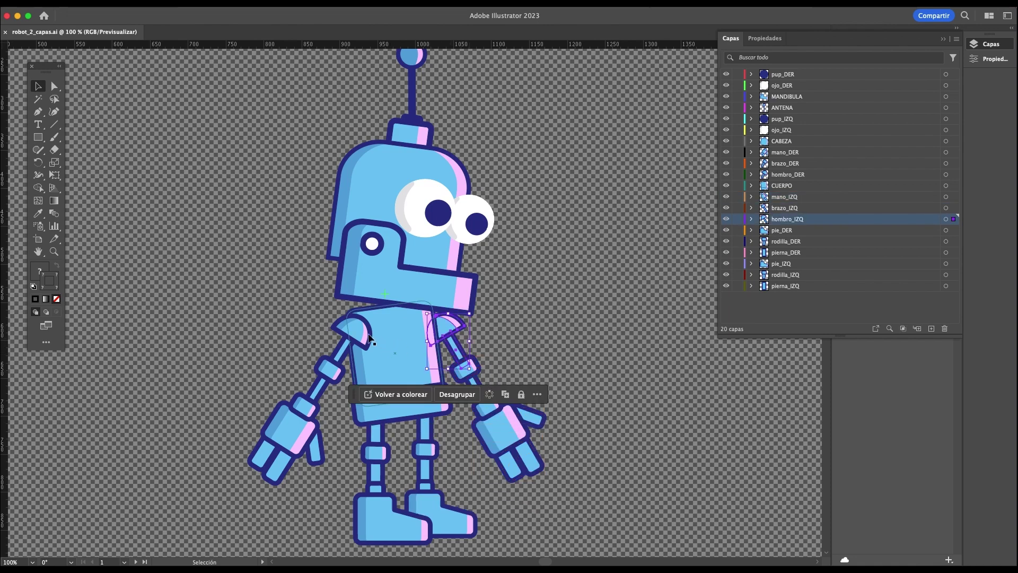
{"action": "left_click", "coordinate": [363, 336]}
{"action": "left_click", "coordinate": [312, 406]}
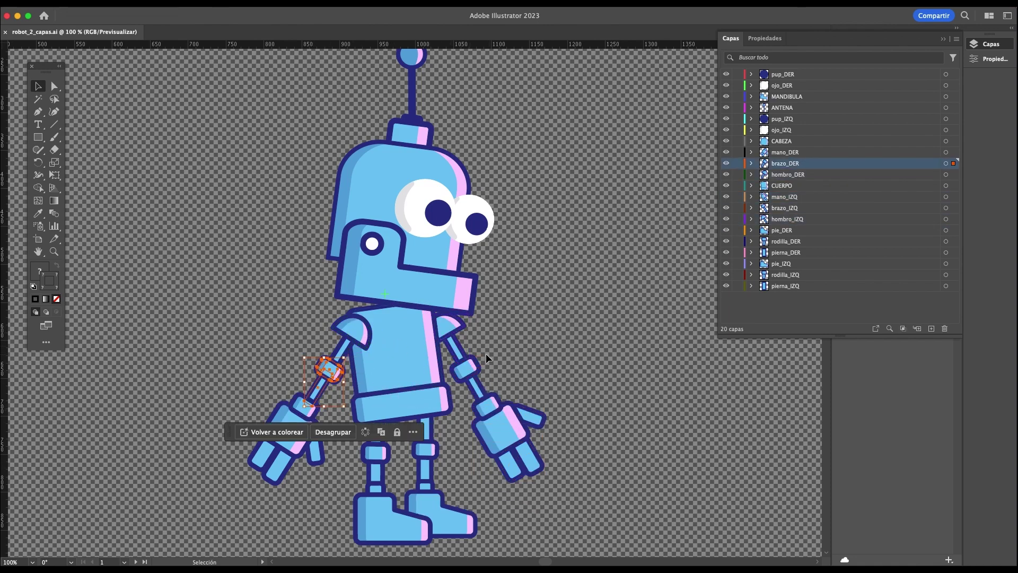
{"action": "left_click", "coordinate": [350, 329]}
- Recheck hombro_DER and brazo_IZQ, then confirm the MANDIBULA jaw is its own piece
{"action": "scroll", "coordinate": [530, 319], "scroll_direction": "right", "scroll_amount": 1}
{"action": "left_click", "coordinate": [787, 286]}
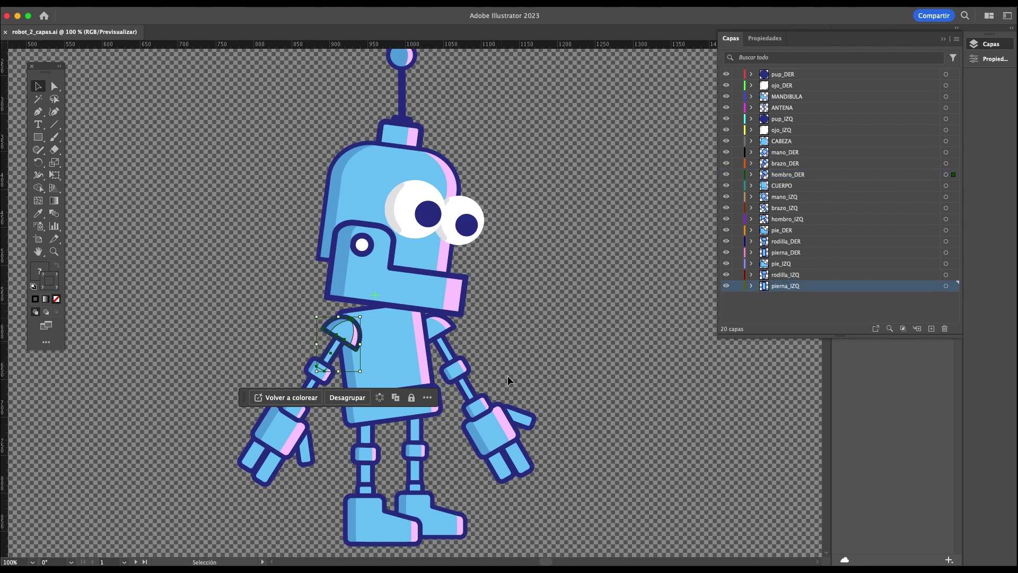
{"action": "left_click", "coordinate": [455, 370]}
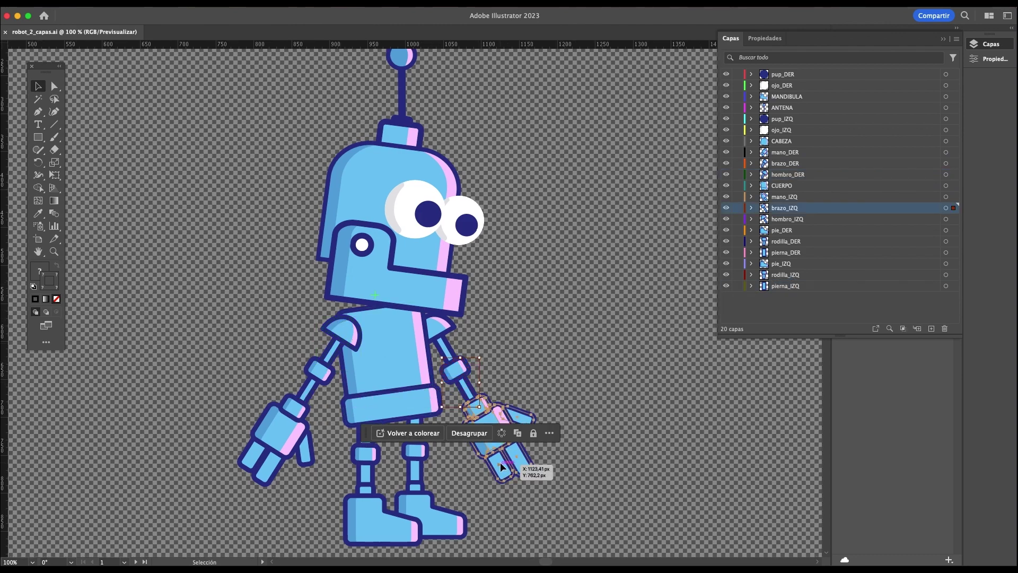
{"action": "left_click", "coordinate": [405, 285]}
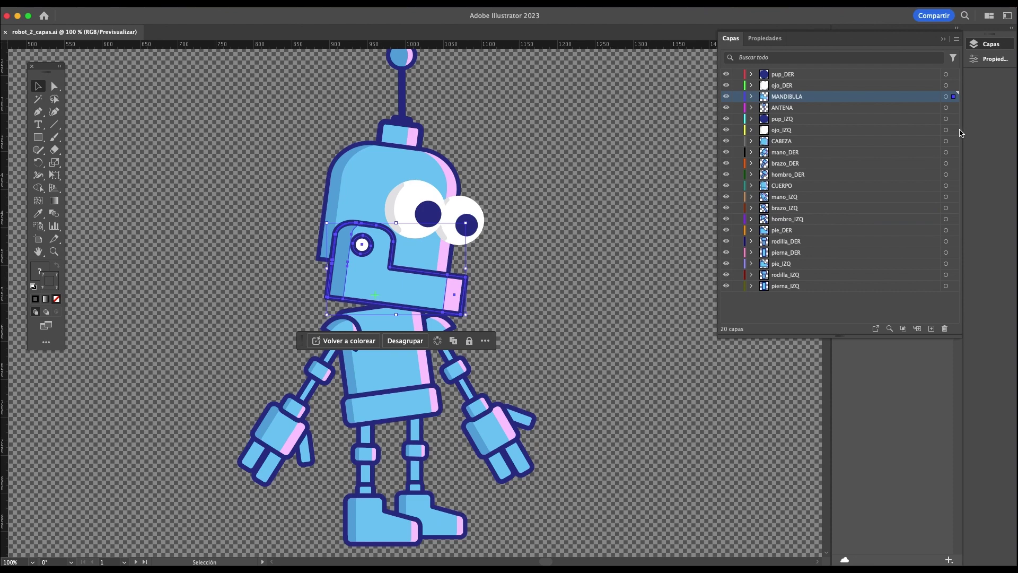
{"action": "left_click", "coordinate": [956, 41]}
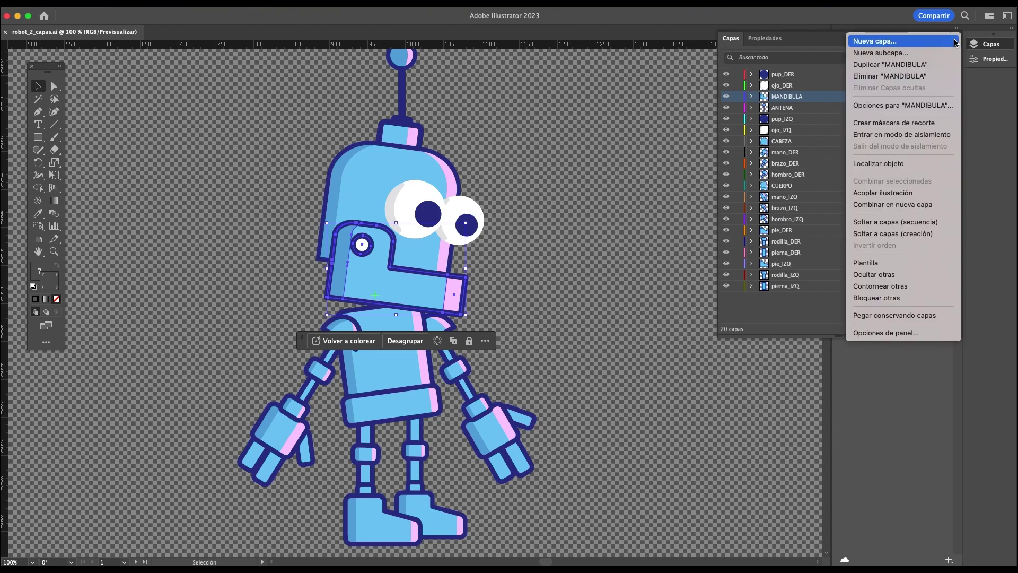
- Release the artwork into sequential sublayers, then check the mano_IZQ, brazo_IZQ and hombro_IZQ layers
{"action": "left_click", "coordinate": [899, 228]}
{"action": "left_click", "coordinate": [520, 453]}
{"action": "left_click", "coordinate": [779, 208]}
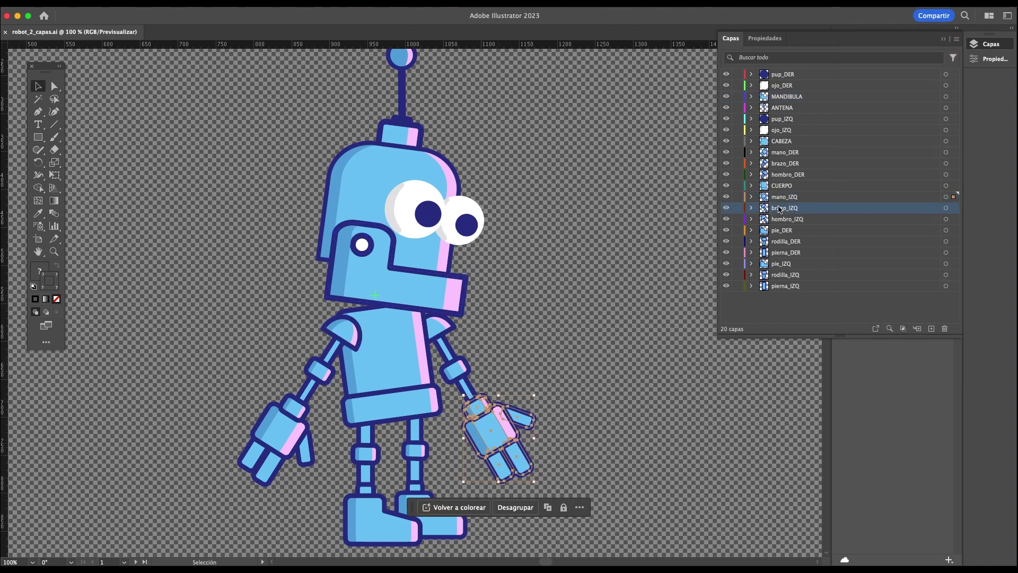
{"action": "left_click", "coordinate": [779, 219]}
- Review the leg layers pie, rodilla and pierna on both the DER and IZQ sides
{"action": "left_click", "coordinate": [781, 231]}
{"action": "left_click", "coordinate": [783, 241]}
{"action": "left_click", "coordinate": [784, 253]}
{"action": "left_click", "coordinate": [782, 265]}
{"action": "left_click", "coordinate": [781, 275]}
{"action": "left_click", "coordinate": [780, 287]}
{"action": "left_click", "coordinate": [788, 277]}
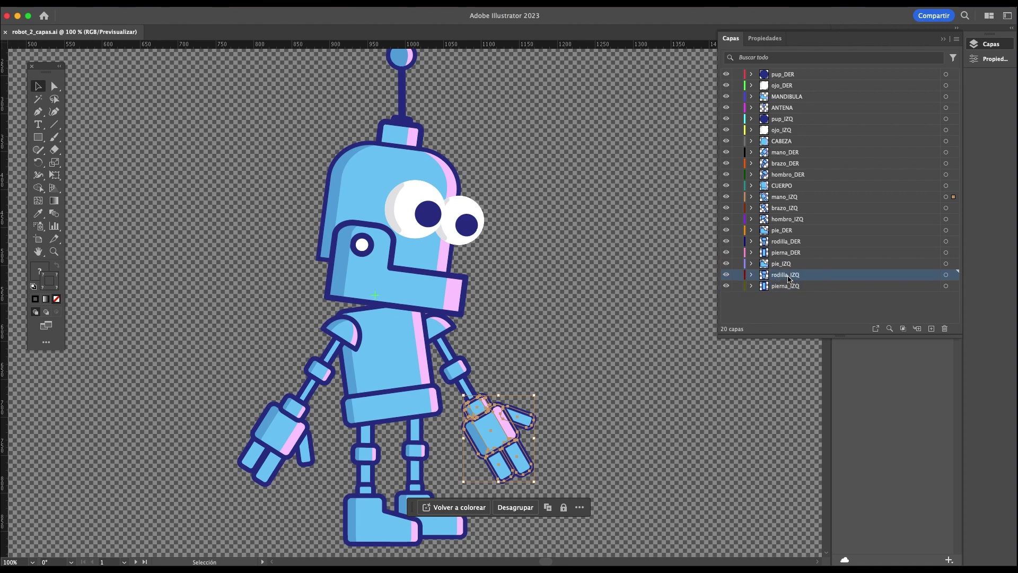
{"action": "left_click", "coordinate": [788, 264]}
{"action": "left_click", "coordinate": [788, 252]}
{"action": "left_click", "coordinate": [787, 242]}
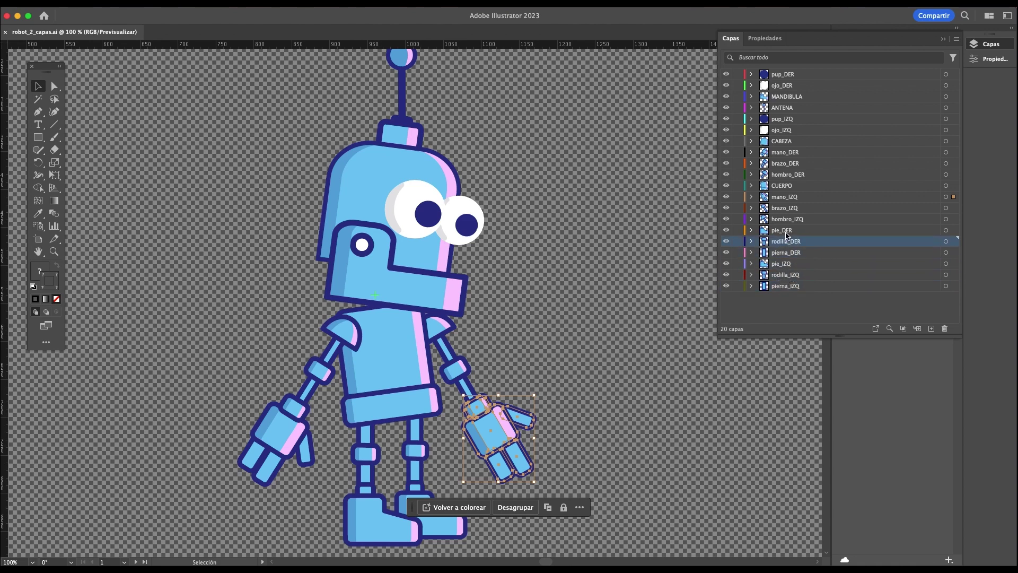
{"action": "left_click", "coordinate": [787, 231]}
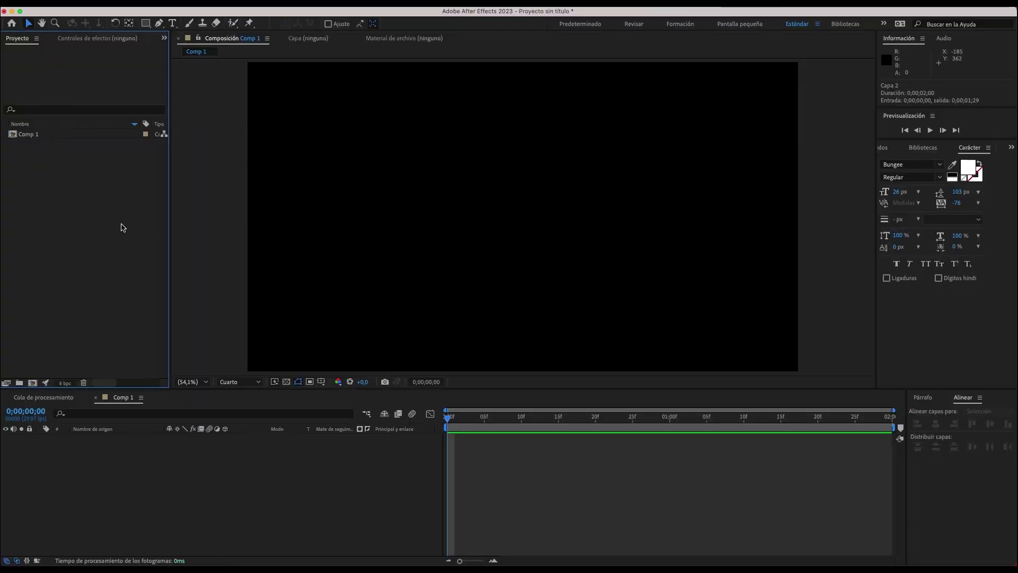
- Import robot_2_capas.ai as 'Composición – Conservar tamaños de capa'
{"action": "double_click", "coordinate": [122, 228]}
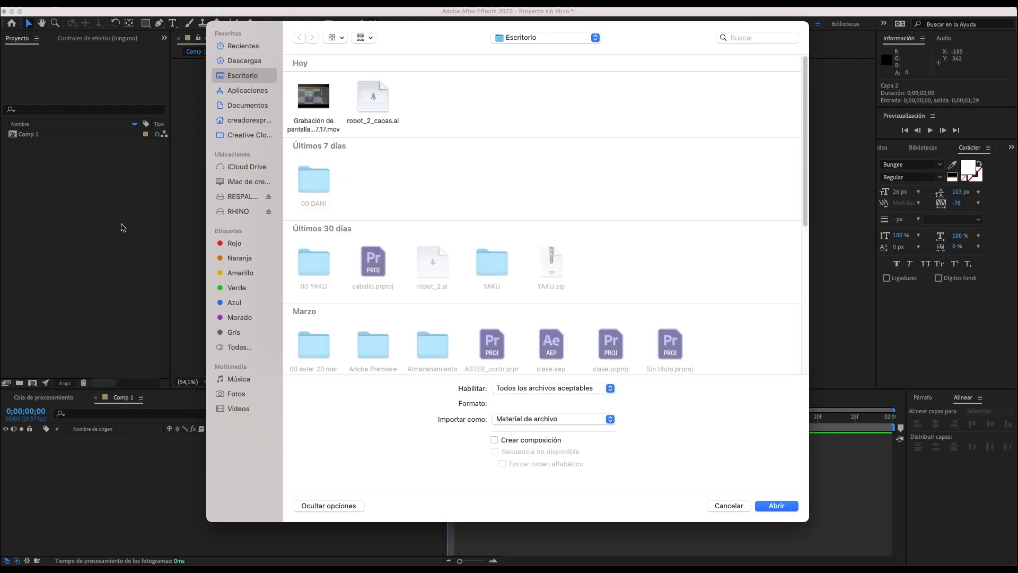
{"action": "left_click", "coordinate": [371, 95]}
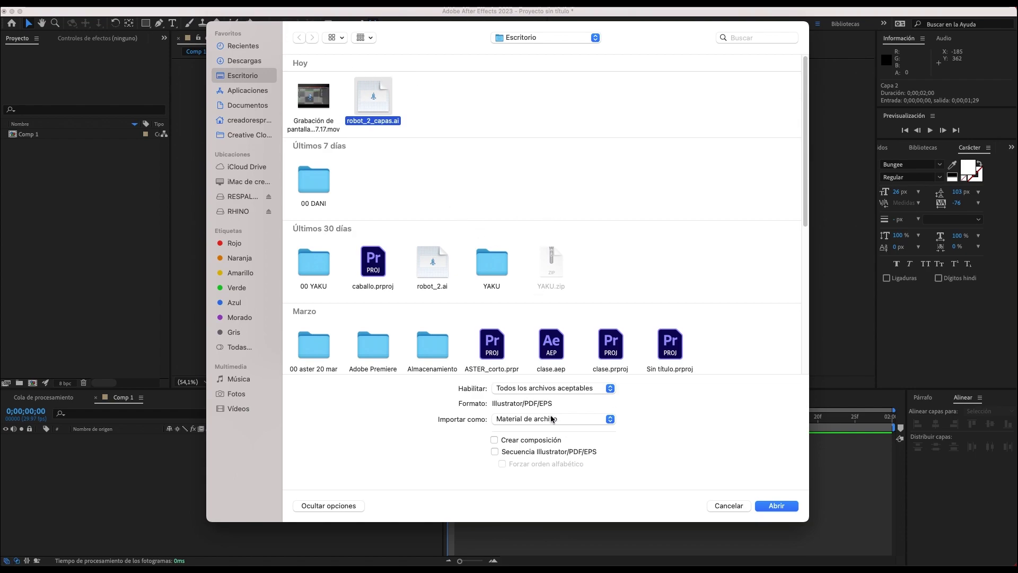
{"action": "left_click", "coordinate": [611, 423]}
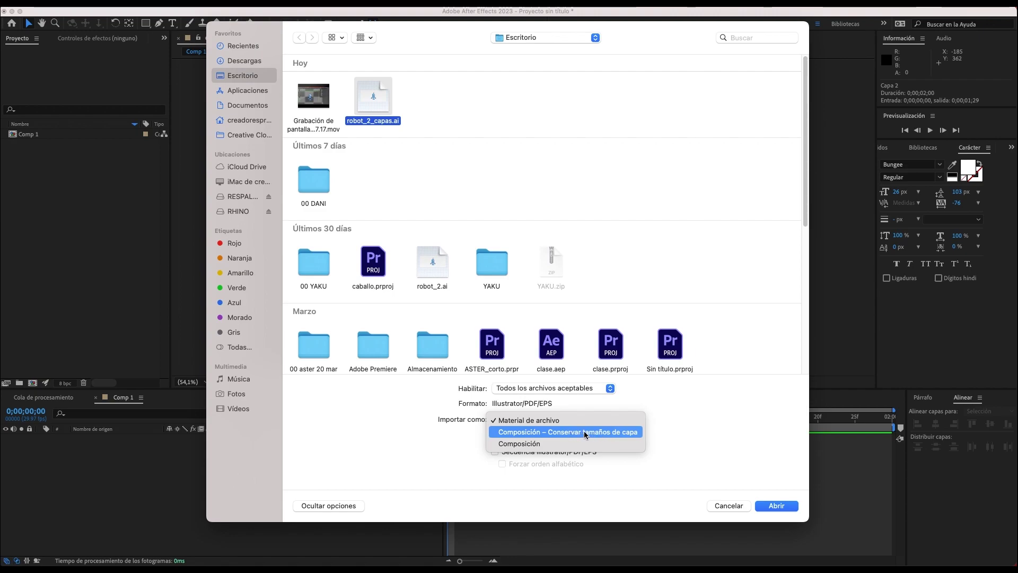
{"action": "left_click", "coordinate": [777, 506]}
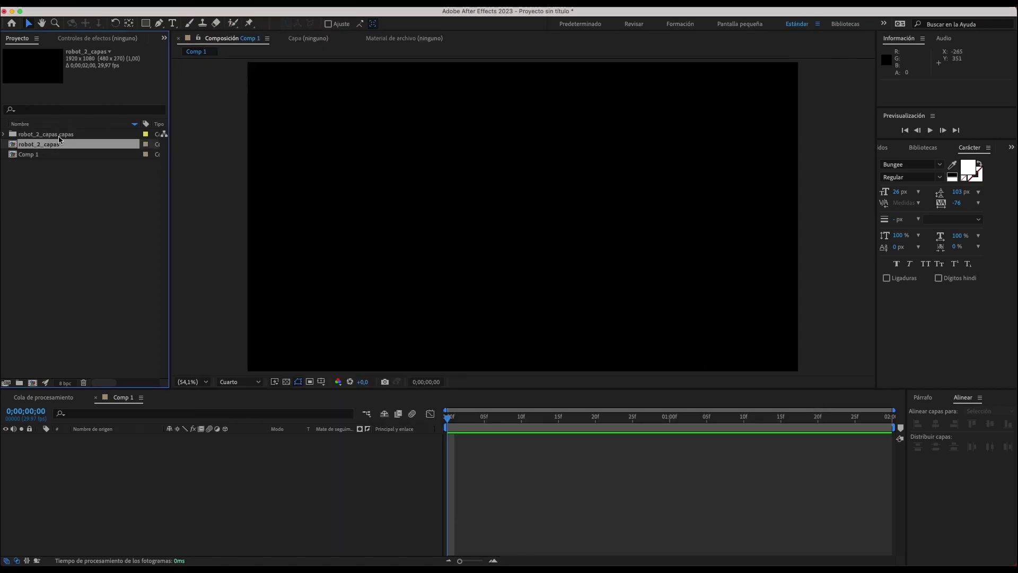
- Open the robot_2_capas composition and set the viewer resolution to Completa
{"action": "double_click", "coordinate": [37, 149]}
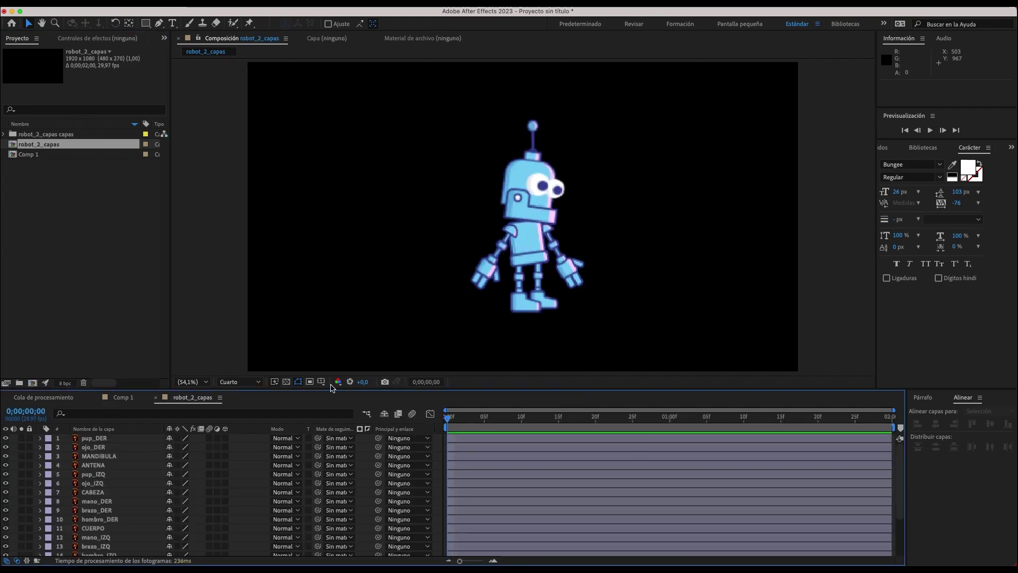
{"action": "left_click", "coordinate": [248, 383]}
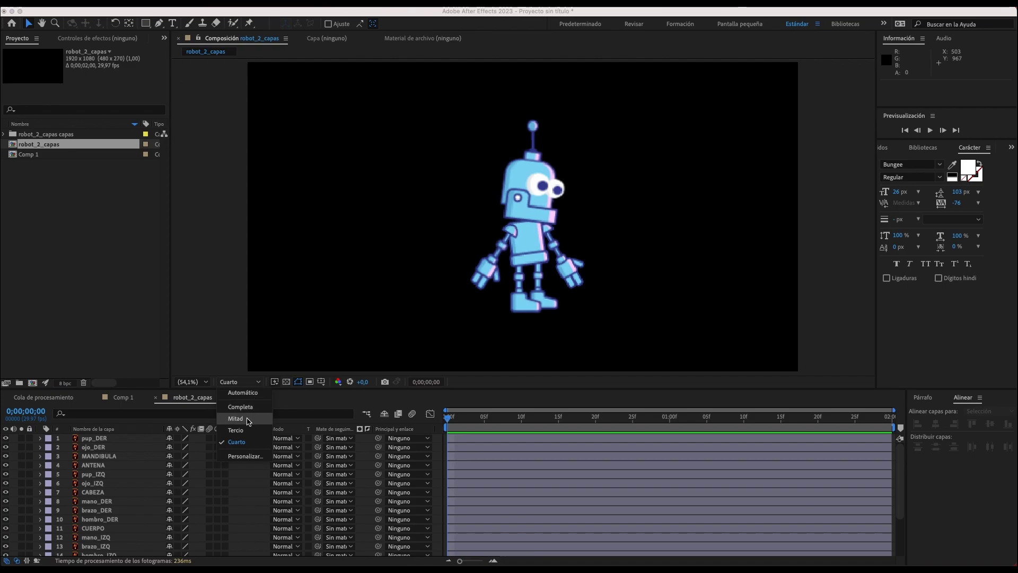
{"action": "left_click", "coordinate": [248, 407]}
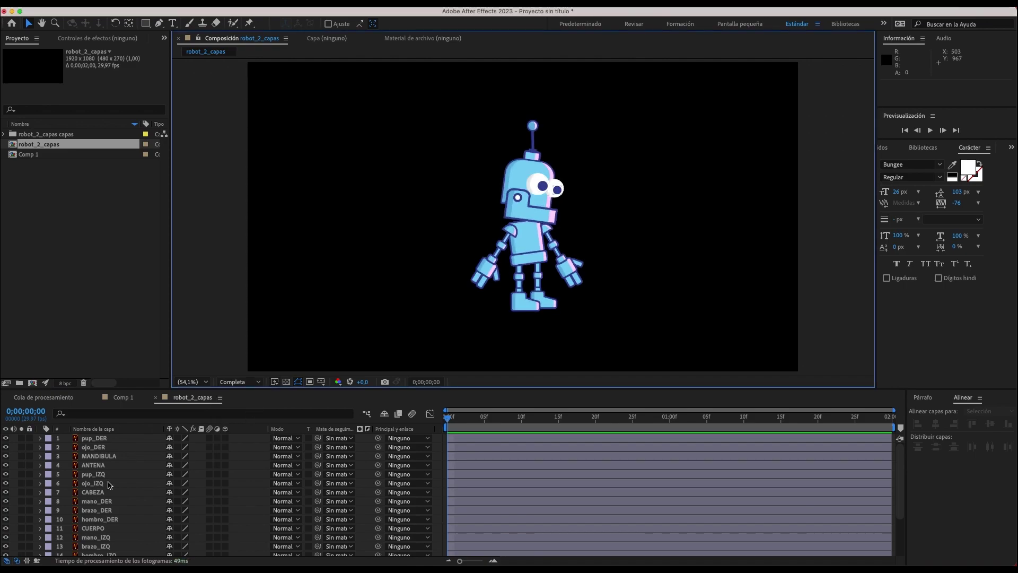
- Review the body-part layers and select all 20, from pup_DER to pierna_IZQ
{"action": "scroll", "coordinate": [118, 500], "scroll_direction": "down", "scroll_amount": 3}
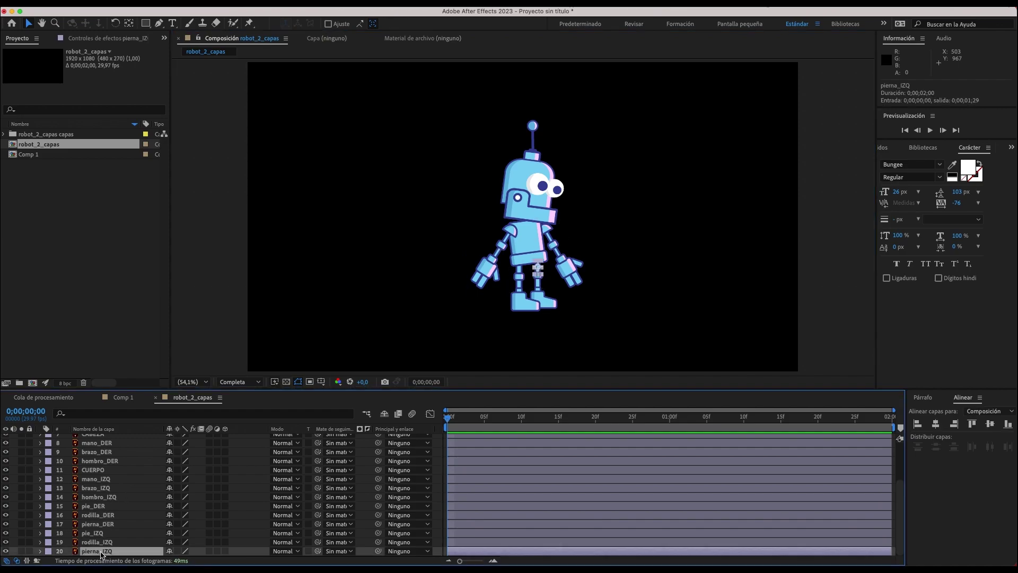
{"action": "left_click", "coordinate": [97, 515]}
{"action": "left_click", "coordinate": [97, 488]}
{"action": "scroll", "coordinate": [133, 475], "scroll_direction": "up", "scroll_amount": 3}
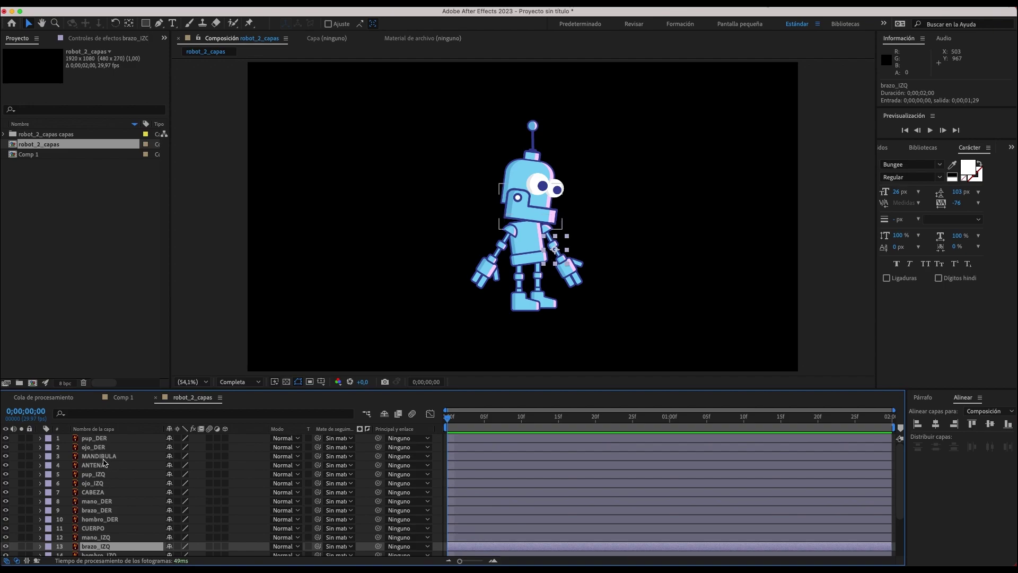
{"action": "left_click", "coordinate": [88, 438]}
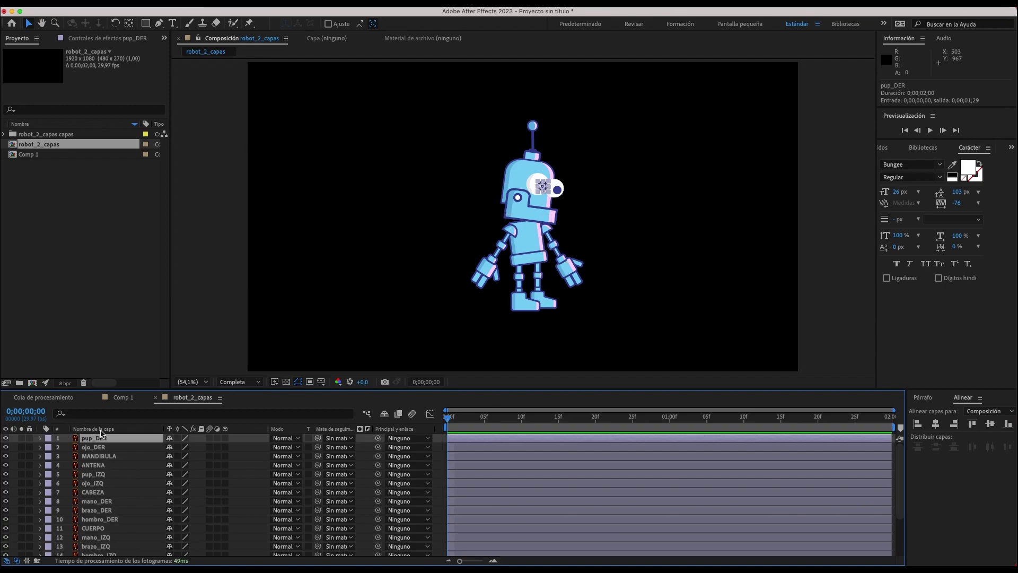
{"action": "scroll", "coordinate": [109, 504], "scroll_direction": "down", "scroll_amount": 3}
{"action": "left_click", "coordinate": [107, 552], "text": "shift"}
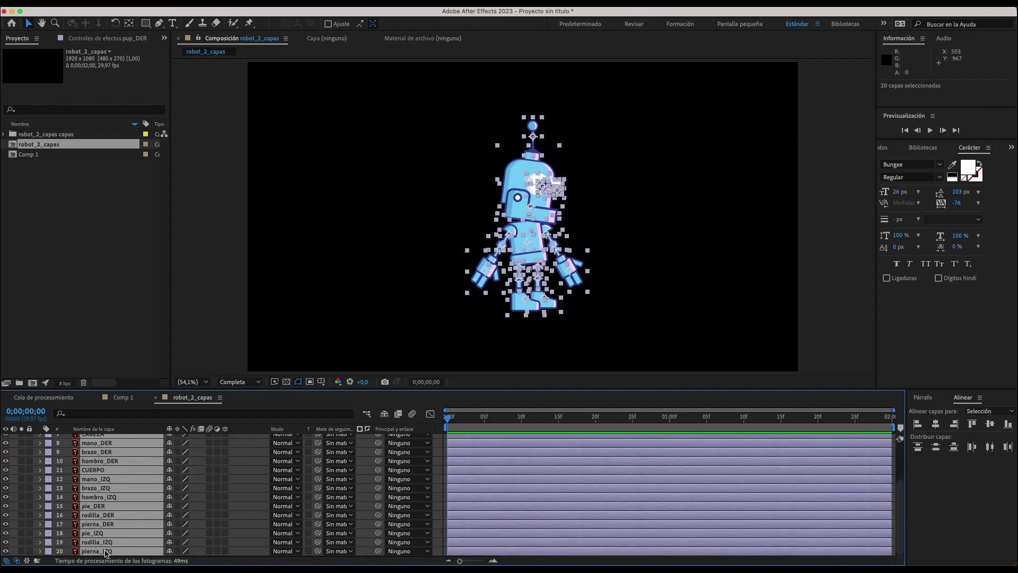
{"action": "scroll", "coordinate": [113, 492], "scroll_direction": "up", "scroll_amount": 3}
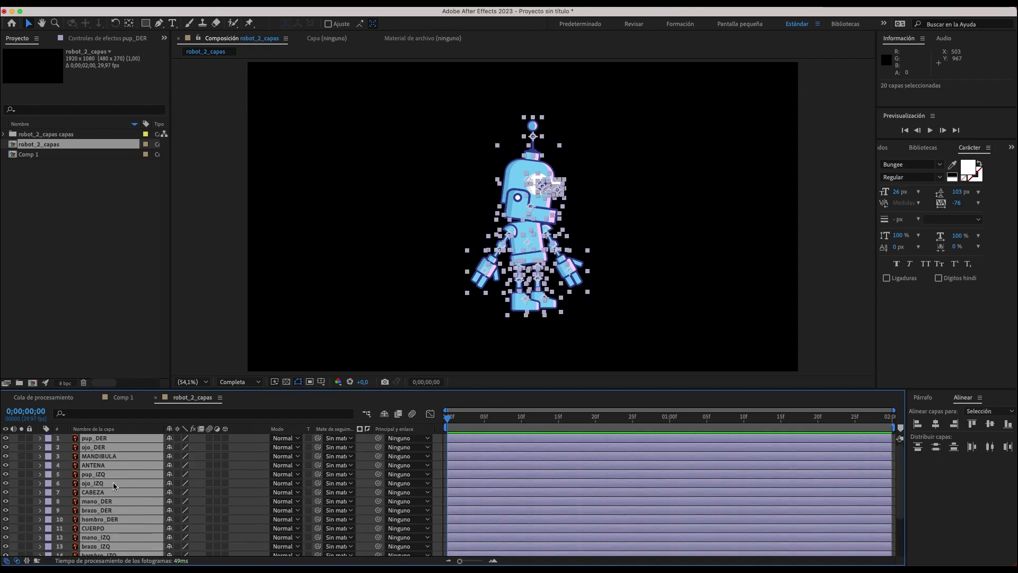
{"action": "right_click", "coordinate": [102, 441]}
- Create contornos shape layers from all the selected robot vector layers
{"action": "mouse_move", "coordinate": [193, 463]}
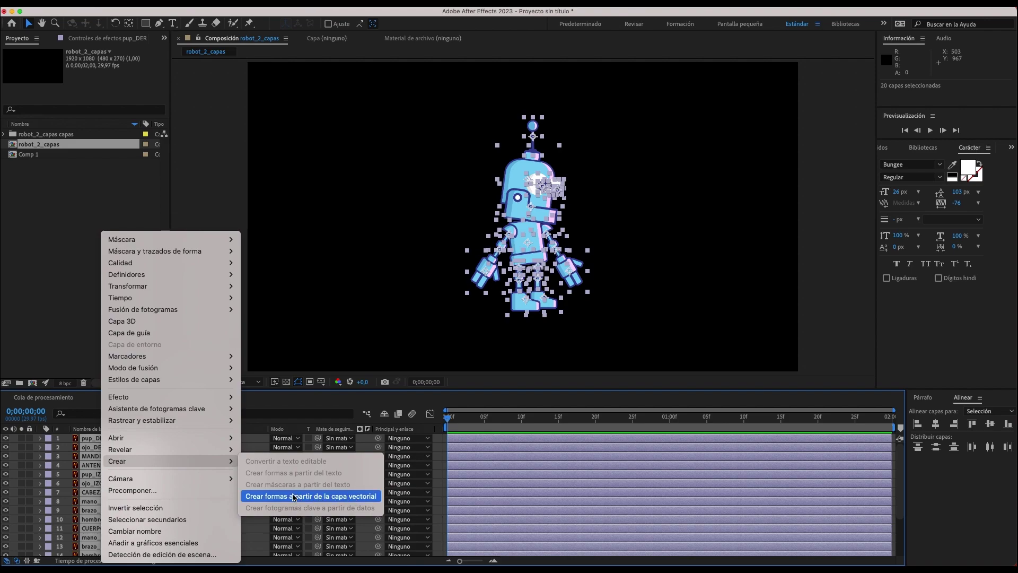
{"action": "left_click", "coordinate": [350, 498]}
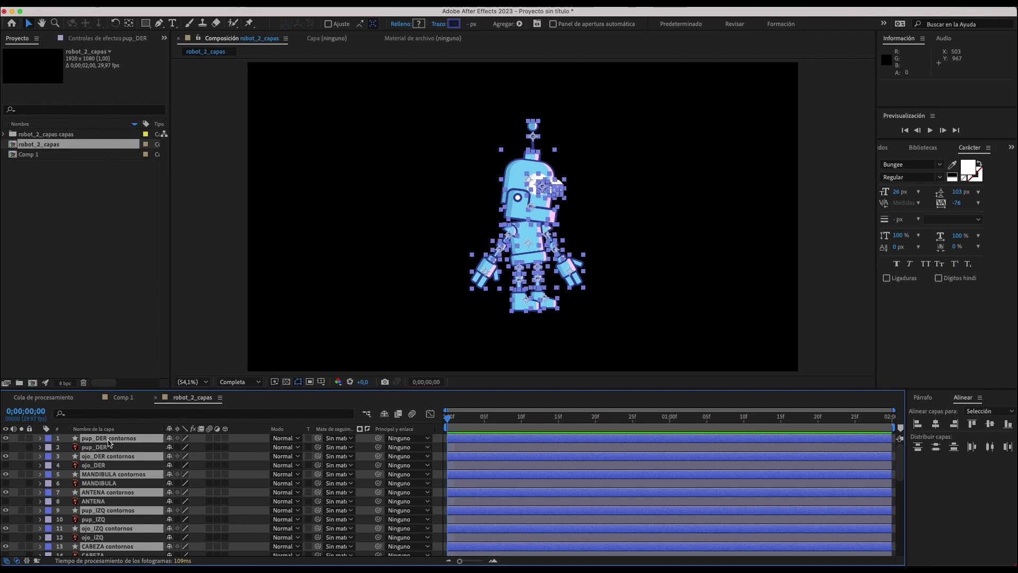
{"action": "left_click", "coordinate": [95, 440]}
- Reorder the contornos layers and select the head group, pup_DER through CABEZA contornos
{"action": "left_click_drag", "start_coordinate": [95, 440], "coordinate": [100, 554]}
{"action": "left_click", "coordinate": [90, 440]}
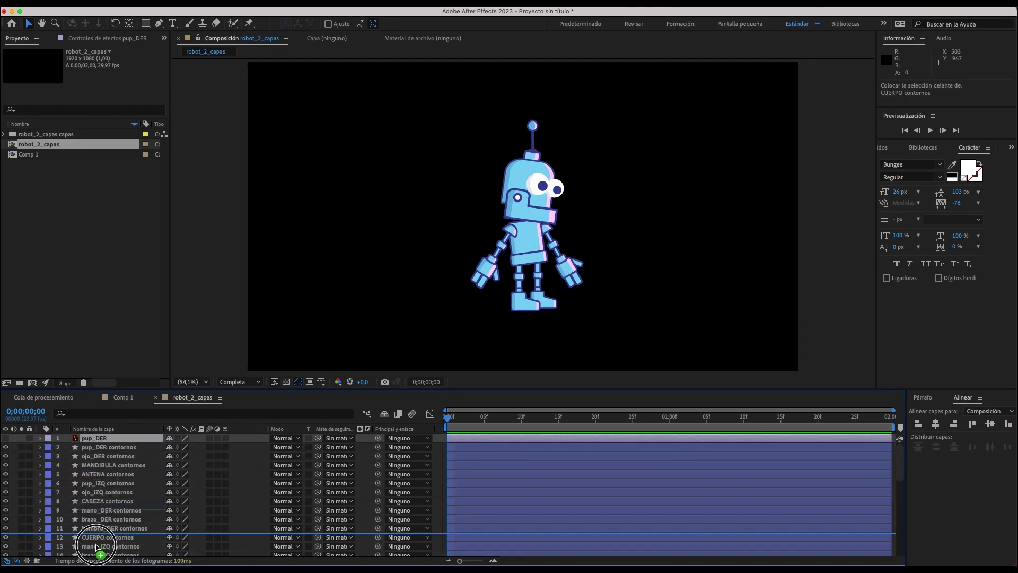
{"action": "left_click_drag", "start_coordinate": [100, 554], "coordinate": [146, 472]}
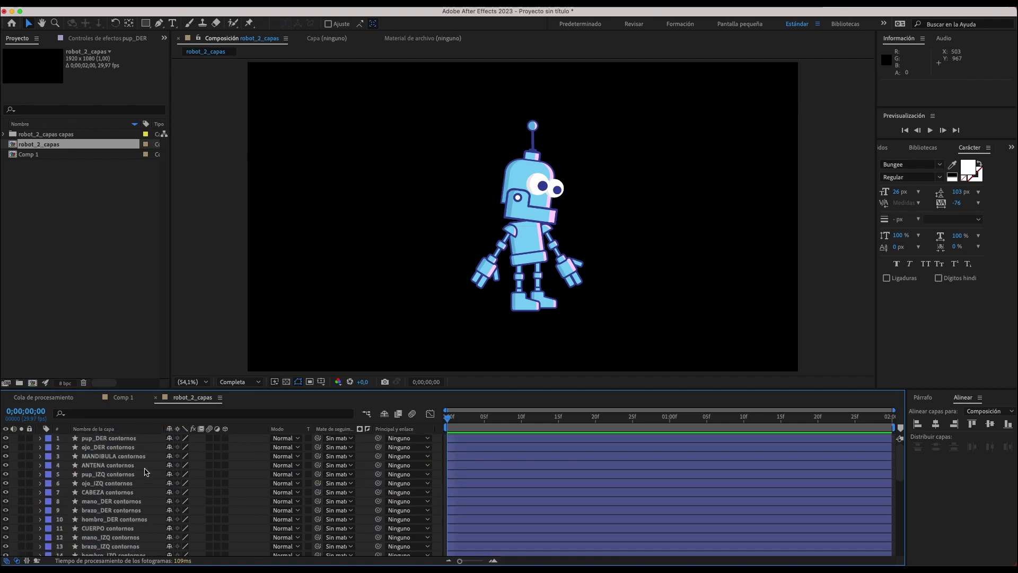
{"action": "left_click", "coordinate": [89, 439]}
{"action": "left_click", "coordinate": [93, 447]}
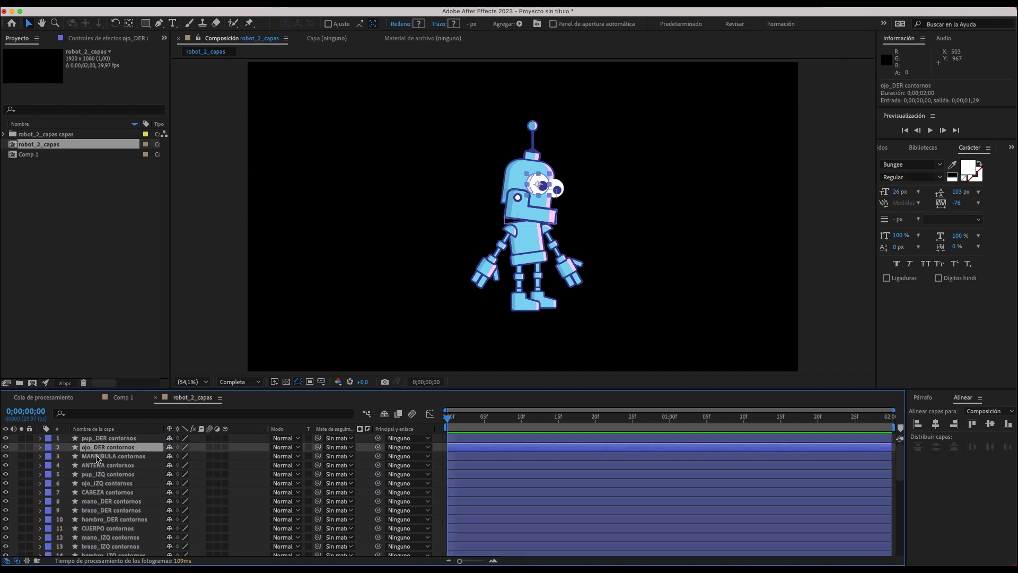
{"action": "left_click", "coordinate": [100, 457]}
{"action": "left_click", "coordinate": [100, 466]}
{"action": "left_click", "coordinate": [102, 475]}
{"action": "left_click", "coordinate": [103, 484]}
{"action": "left_click", "coordinate": [104, 493]}
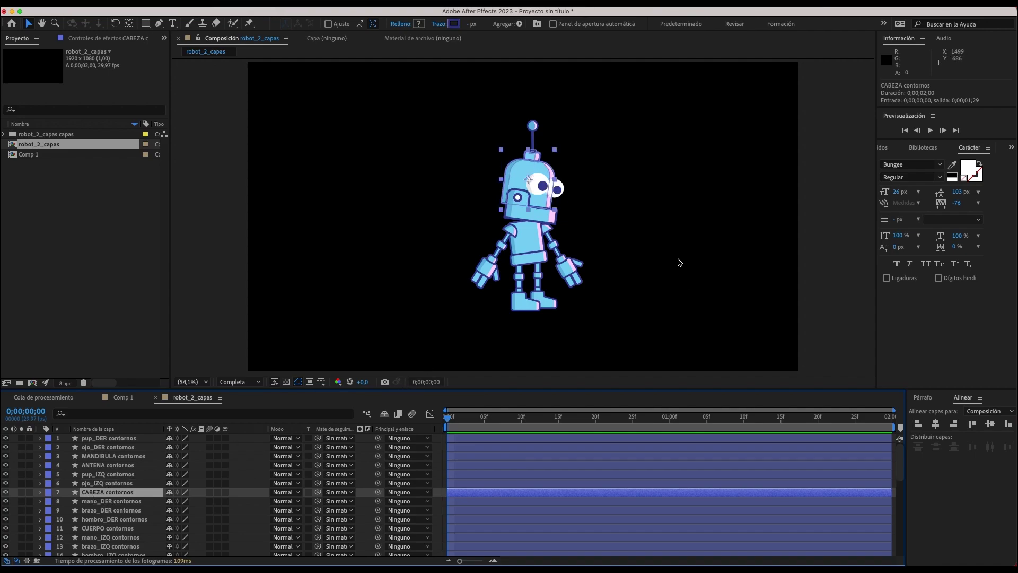
- Select the mano_DER contornos hand in the viewer and zoom the view to 100%
{"action": "left_click", "coordinate": [657, 265]}
{"action": "left_click", "coordinate": [508, 244]}
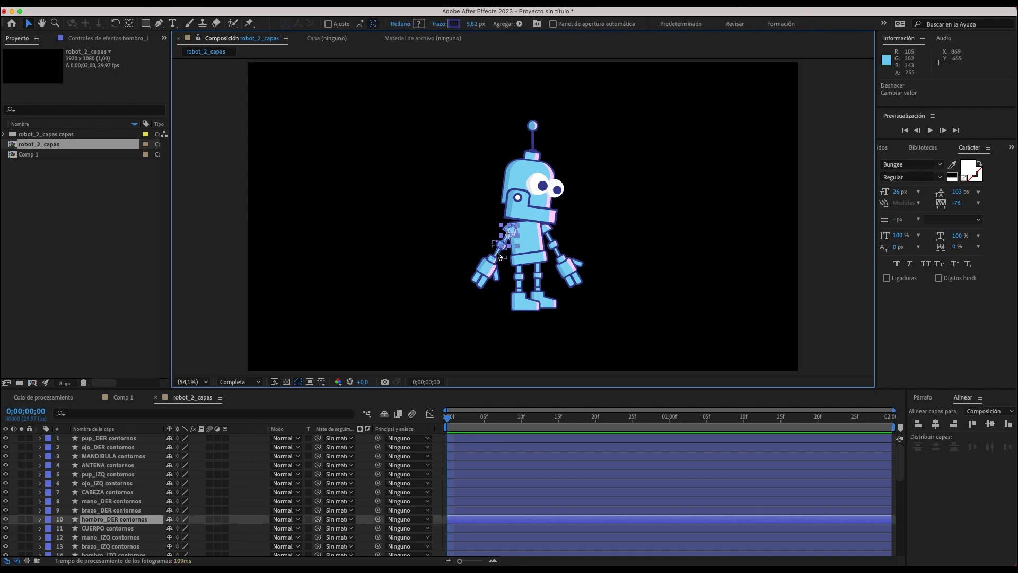
{"action": "left_click", "coordinate": [484, 271]}
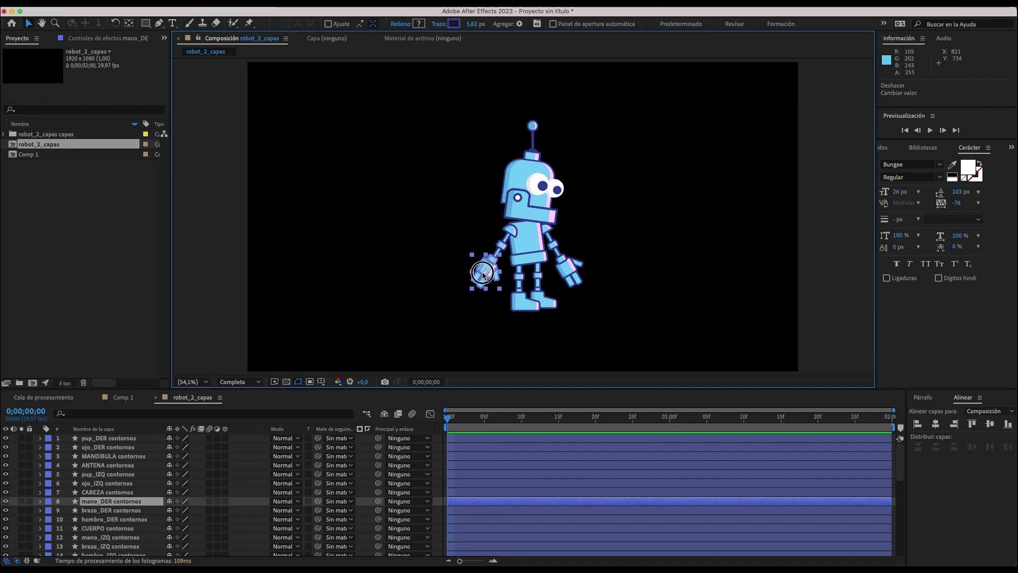
{"action": "scroll", "coordinate": [543, 289], "scroll_direction": "up", "scroll_amount": 2}
{"action": "left_click", "coordinate": [29, 23]}
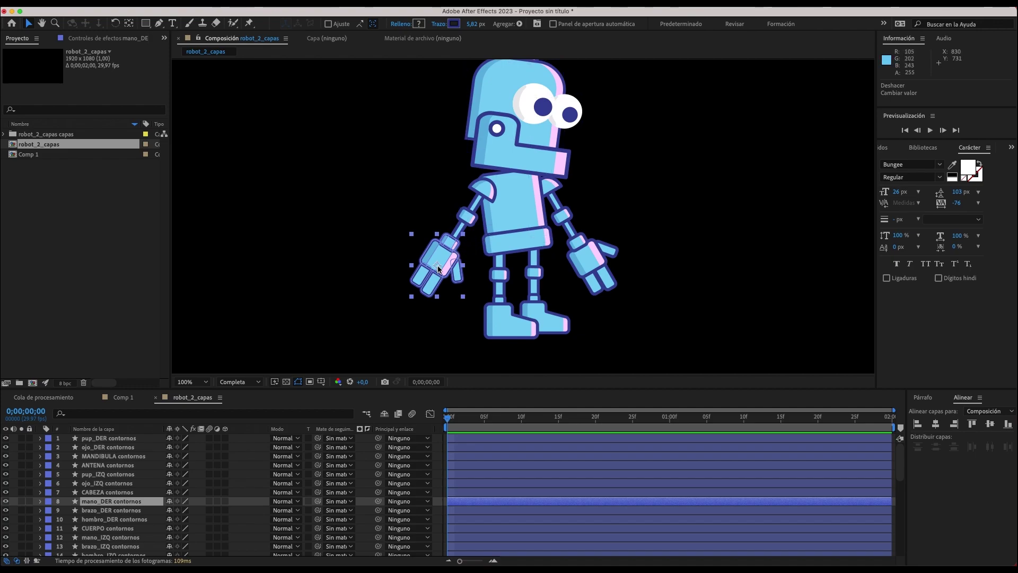
- Move the hand's anchor point up to the wrist and test-rotate it to -54° and back
{"action": "key", "text": "y"}
{"action": "left_click_drag", "start_coordinate": [438, 268], "coordinate": [449, 242]}
{"action": "key", "text": "v"}
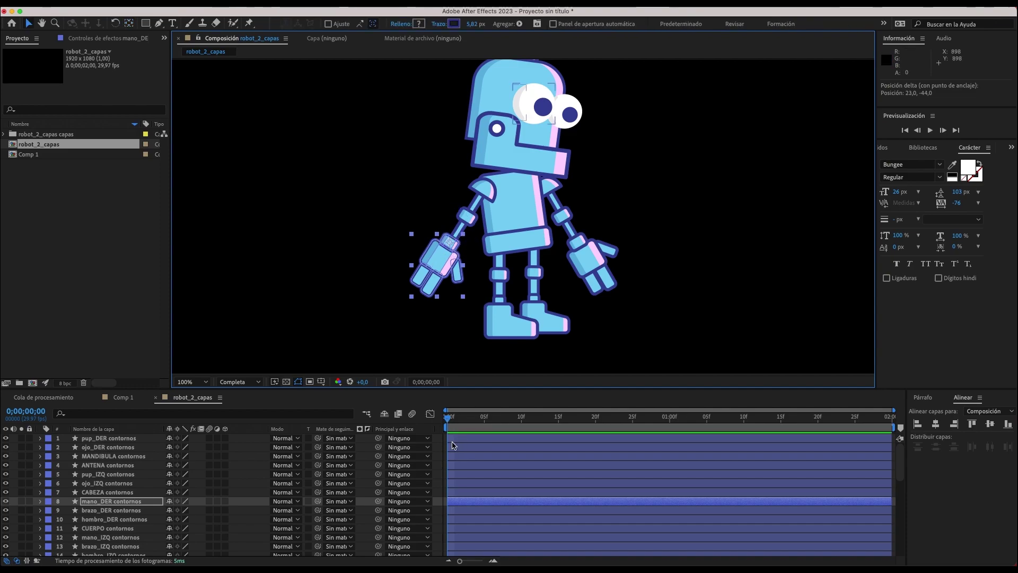
{"action": "key", "text": "r"}
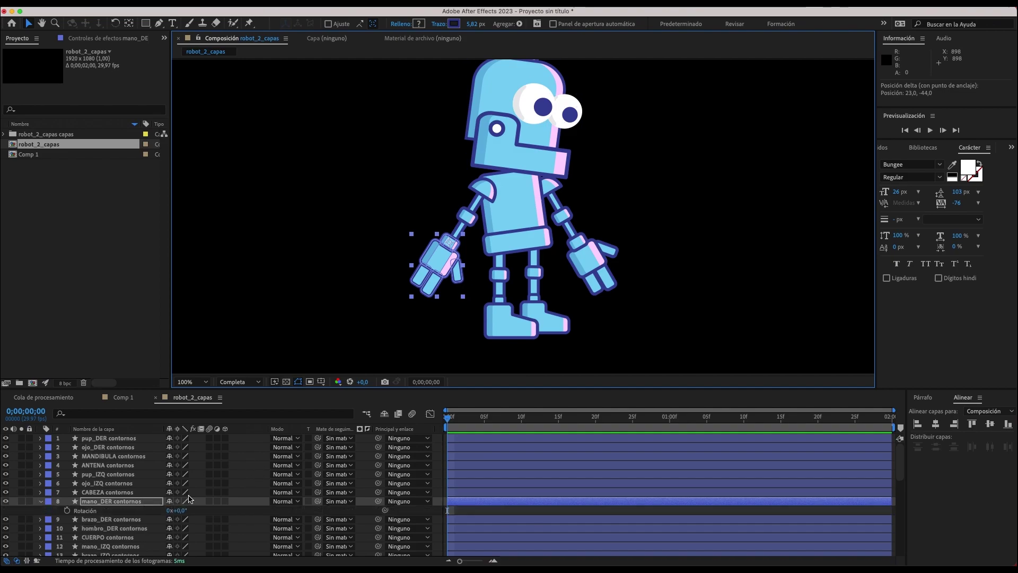
{"action": "left_click", "coordinate": [183, 511]}
{"action": "mouse_move", "coordinate": [183, 511]}
{"action": "left_mouse_down"}
{"action": "mouse_move", "coordinate": [146, 503]}
{"action": "mouse_move", "coordinate": [173, 504]}
{"action": "mouse_move", "coordinate": [161, 502]}
{"action": "left_mouse_up"}
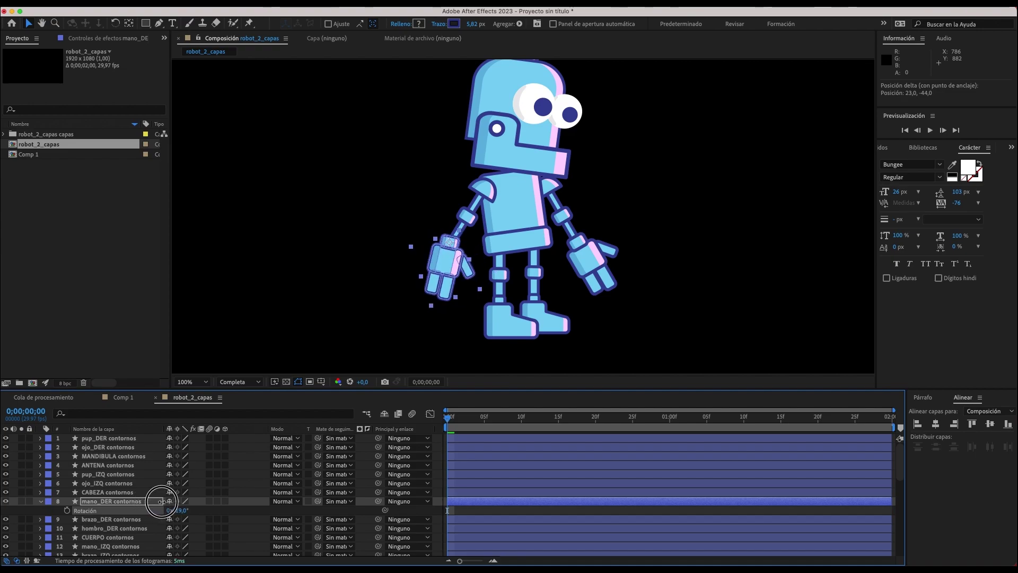
{"action": "left_click_drag", "start_coordinate": [161, 502], "coordinate": [157, 502]}
- Adjust the foot's anchor point, checking the view at 50% and again at 100%
{"action": "key", "text": "y"}
{"action": "left_click_drag", "start_coordinate": [546, 321], "coordinate": [545, 315]}
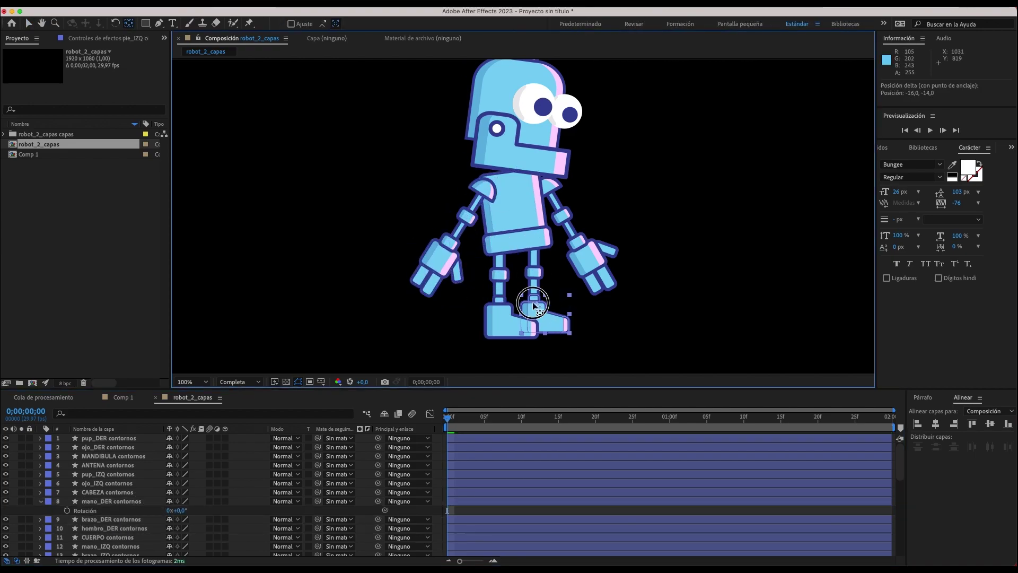
{"action": "key", "text": "h"}
{"action": "key", "text": "comma"}
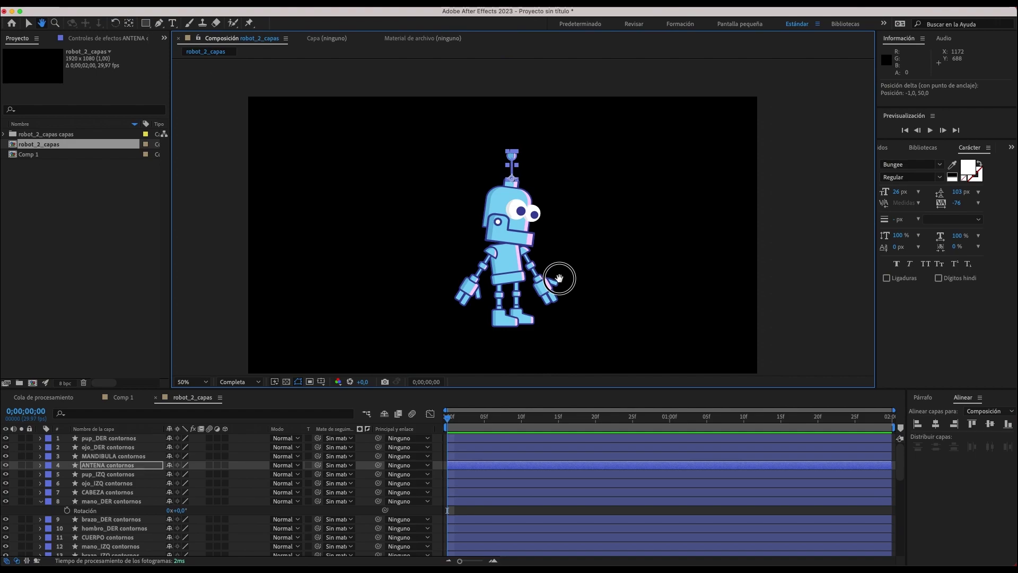
{"action": "key", "text": "period"}
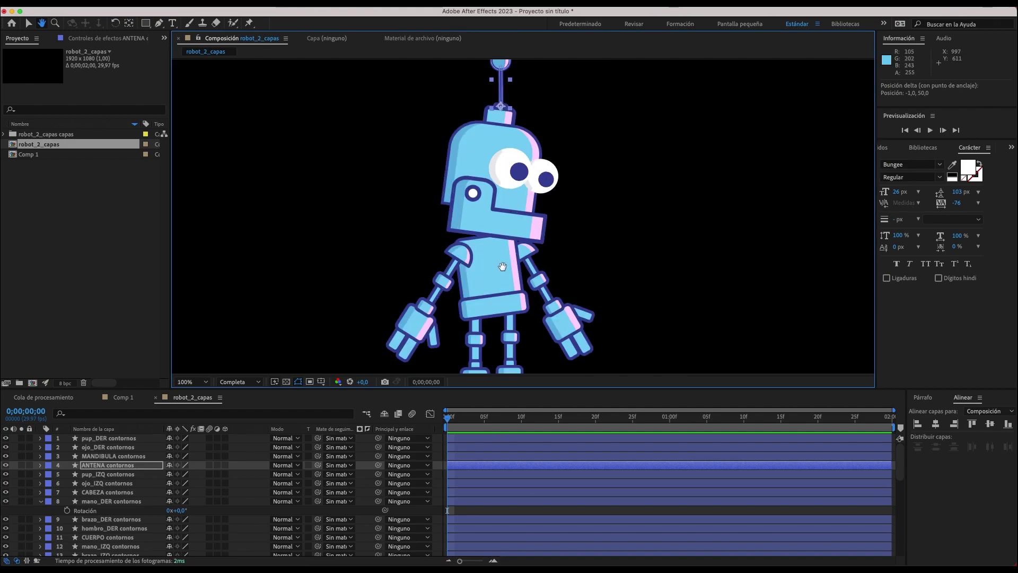
{"action": "key", "text": "v"}
- Select the shoulders, brazo_IZQ, jaw, head and antenna in turn
{"action": "left_click", "coordinate": [459, 261]}
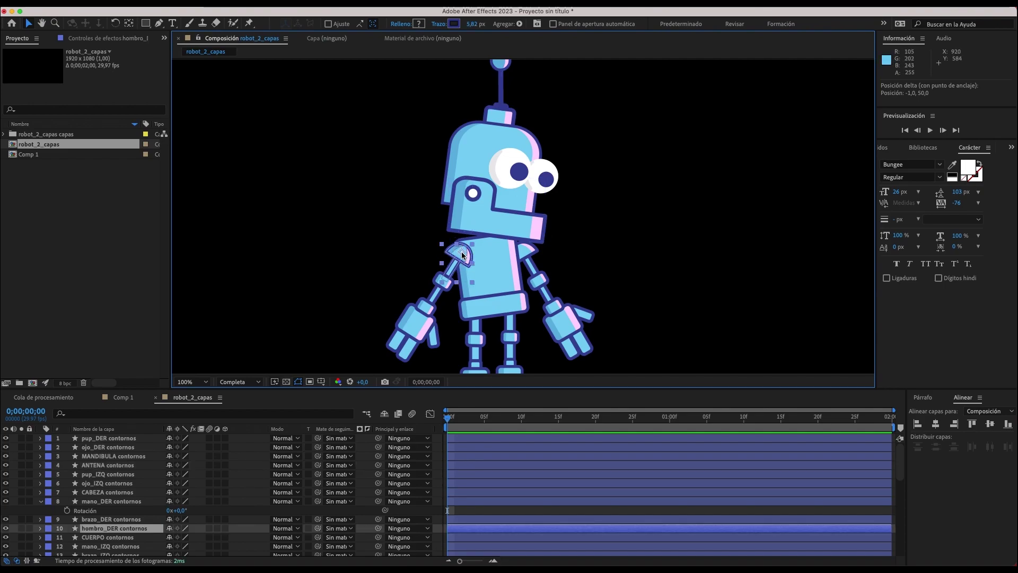
{"action": "left_click", "coordinate": [463, 308]}
{"action": "left_click", "coordinate": [535, 252]}
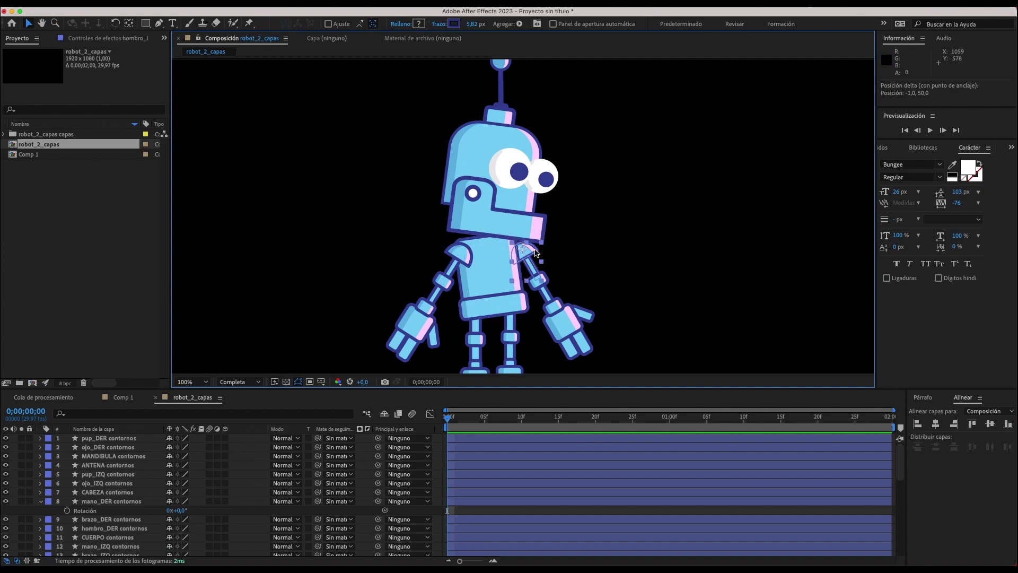
{"action": "left_click", "coordinate": [539, 287]}
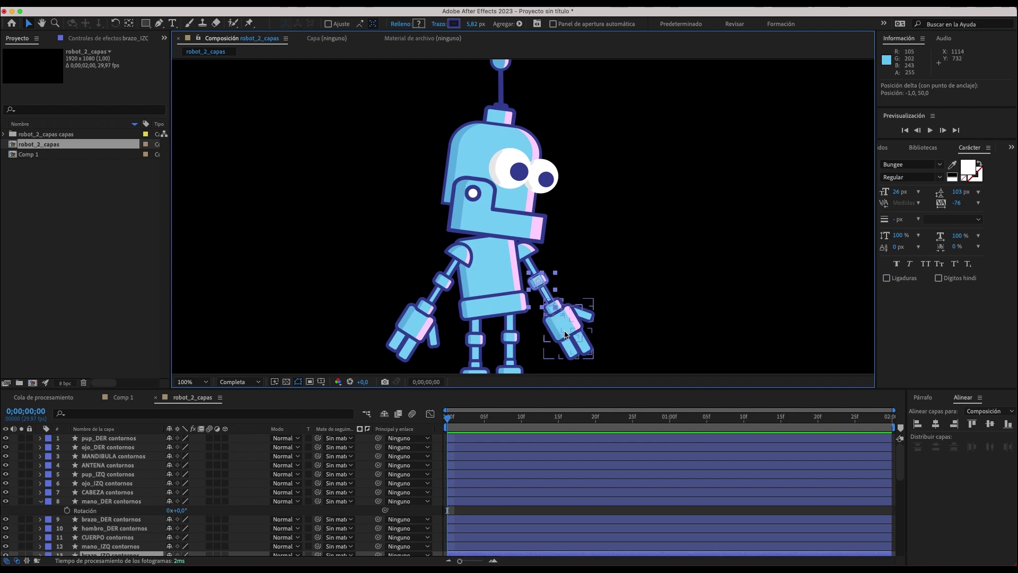
{"action": "left_click", "coordinate": [478, 212]}
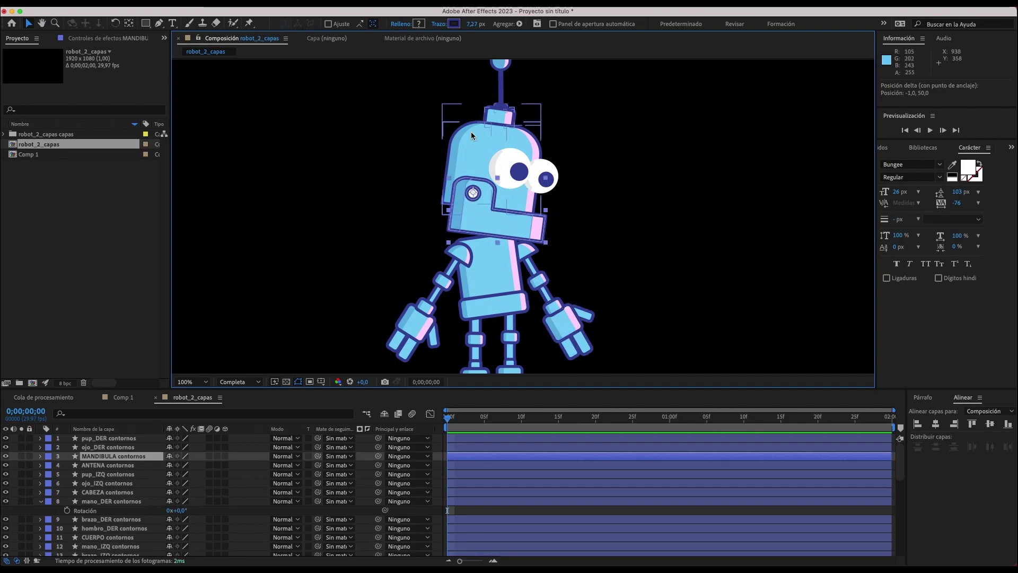
{"action": "left_click", "coordinate": [495, 218]}
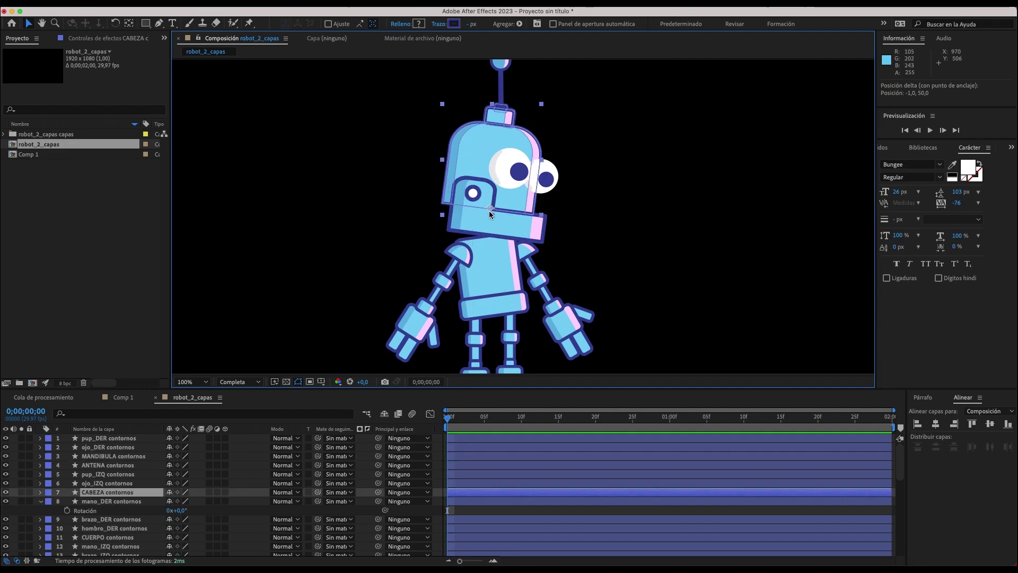
{"action": "left_click", "coordinate": [494, 104]}
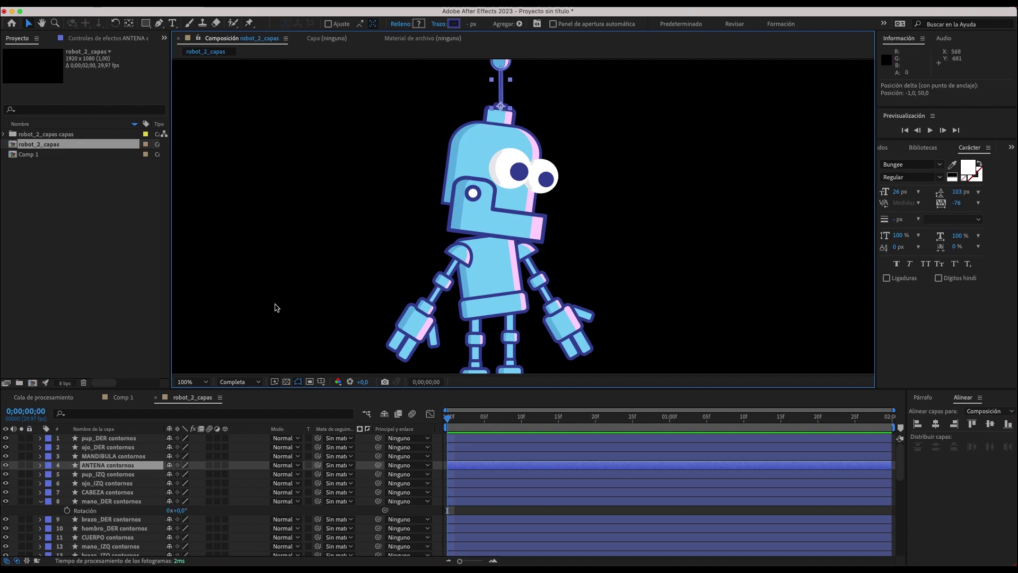
- Test-rotate the antenna around its base, undo back to 0°, and collapse the rotation rows
{"action": "key", "text": "r"}
{"action": "mouse_move", "coordinate": [177, 474]}
{"action": "left_mouse_down"}
{"action": "mouse_move", "coordinate": [166, 474]}
{"action": "mouse_move", "coordinate": [216, 464]}
{"action": "left_mouse_up"}
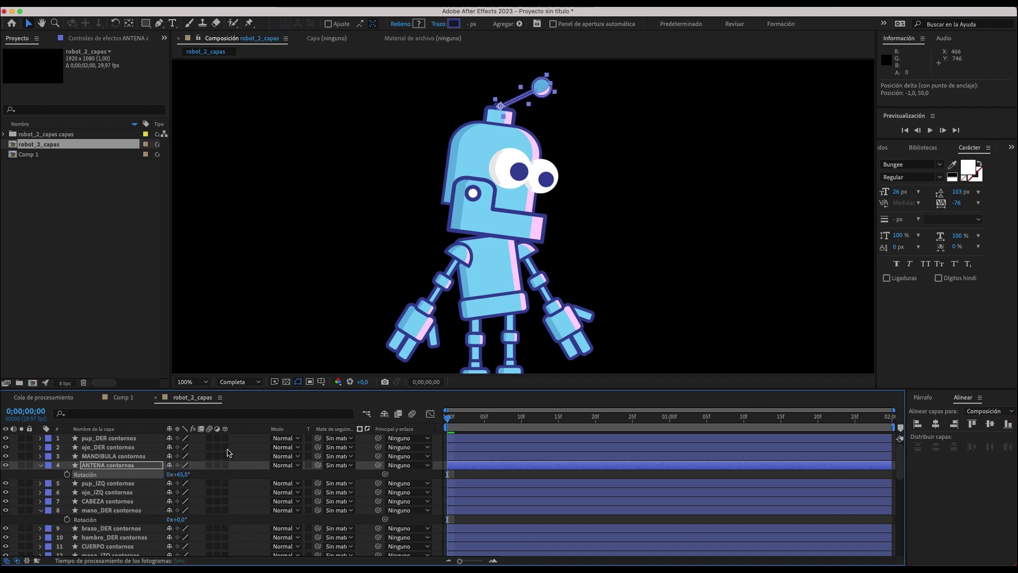
{"action": "key", "text": "ctrl+z"}
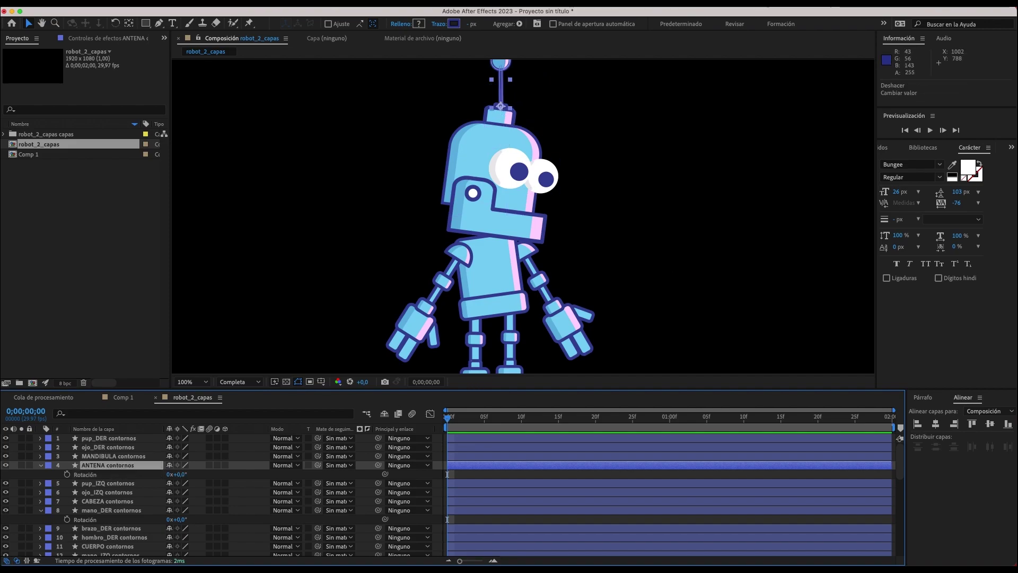
{"action": "left_click", "coordinate": [42, 465]}
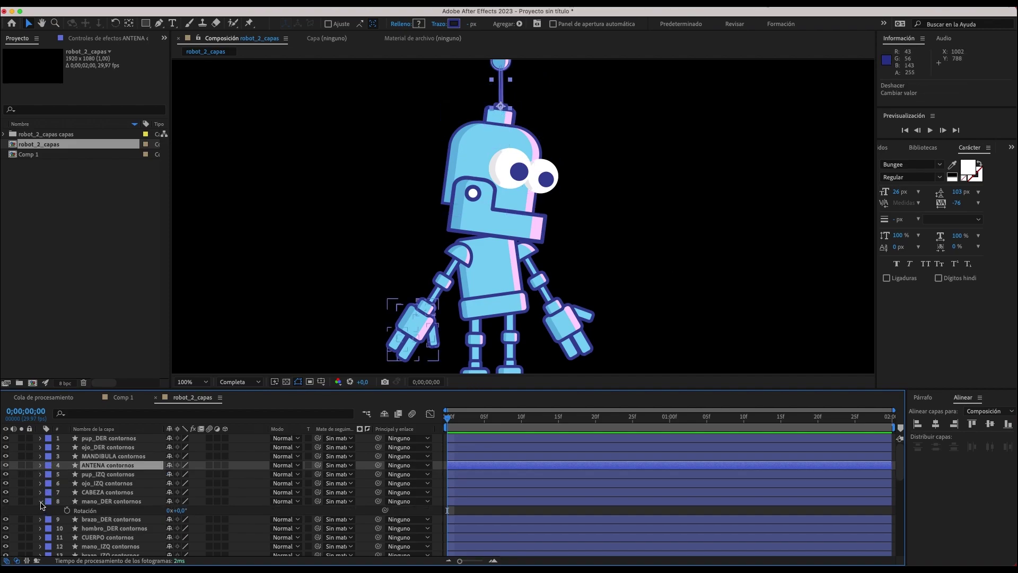
{"action": "left_click", "coordinate": [40, 510]}
{"action": "scroll", "coordinate": [73, 500], "scroll_direction": "down", "scroll_amount": 1}
{"action": "scroll", "coordinate": [73, 499], "scroll_direction": "down", "scroll_amount": 4}
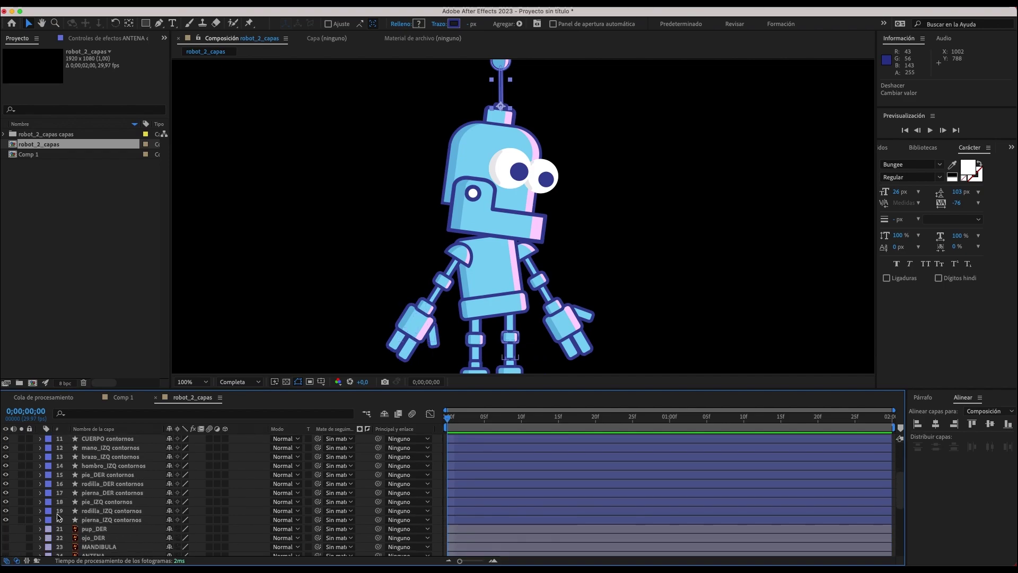
{"action": "scroll", "coordinate": [59, 517], "scroll_direction": "up", "scroll_amount": 5}
{"action": "left_click", "coordinate": [418, 325]}
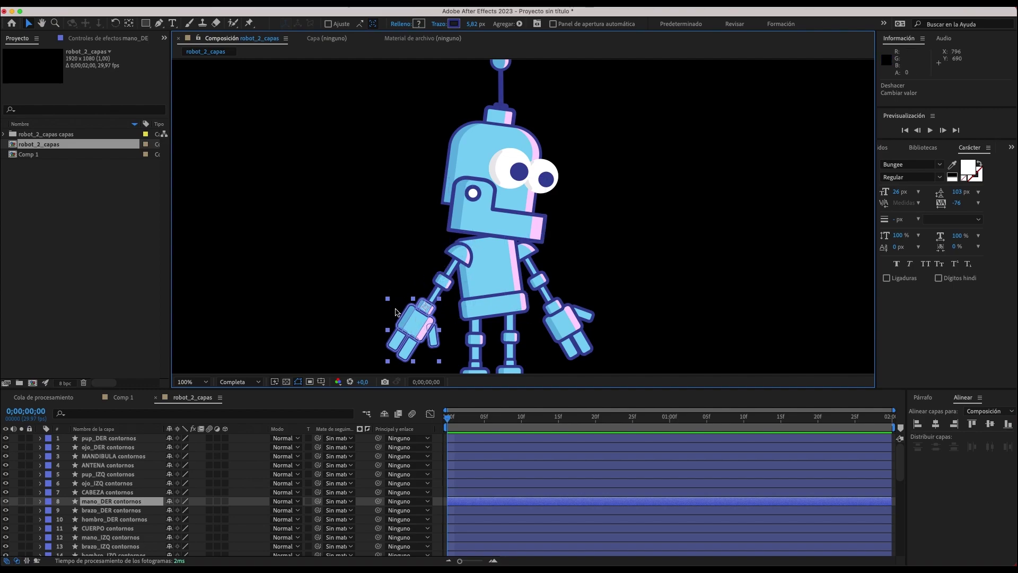
{"action": "left_click", "coordinate": [445, 284]}
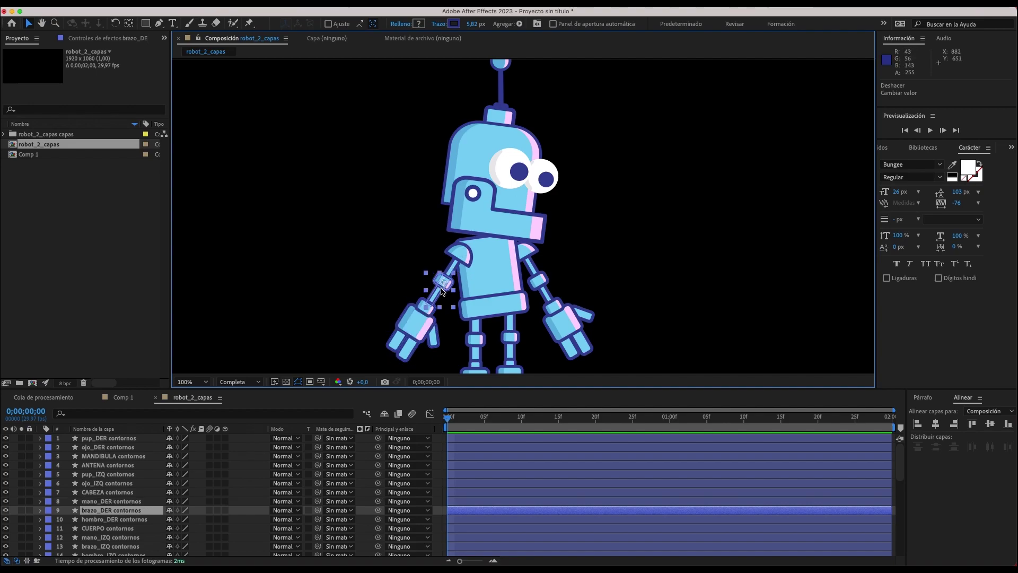
{"action": "left_click", "coordinate": [424, 301]}
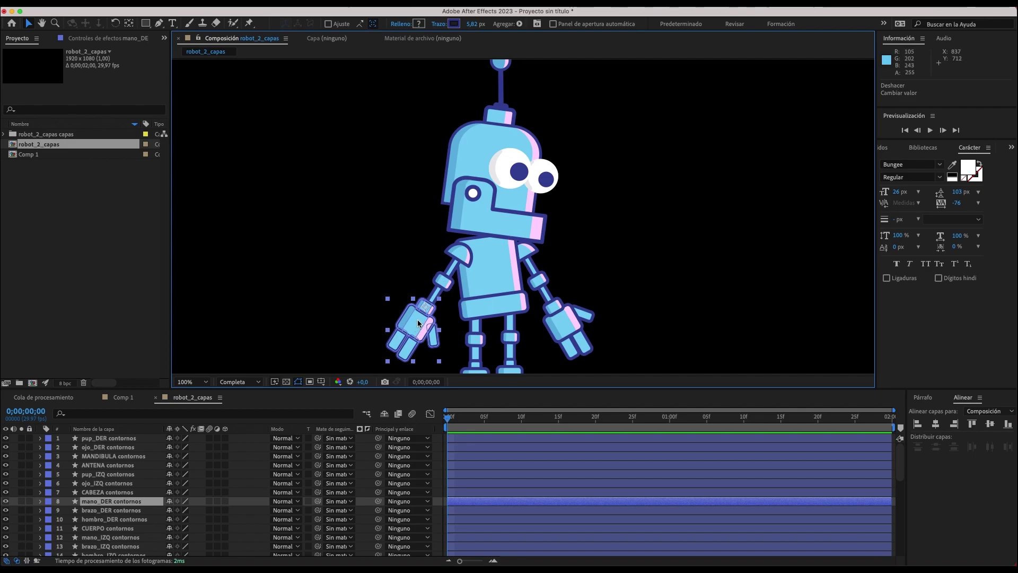
{"action": "left_click", "coordinate": [446, 282]}
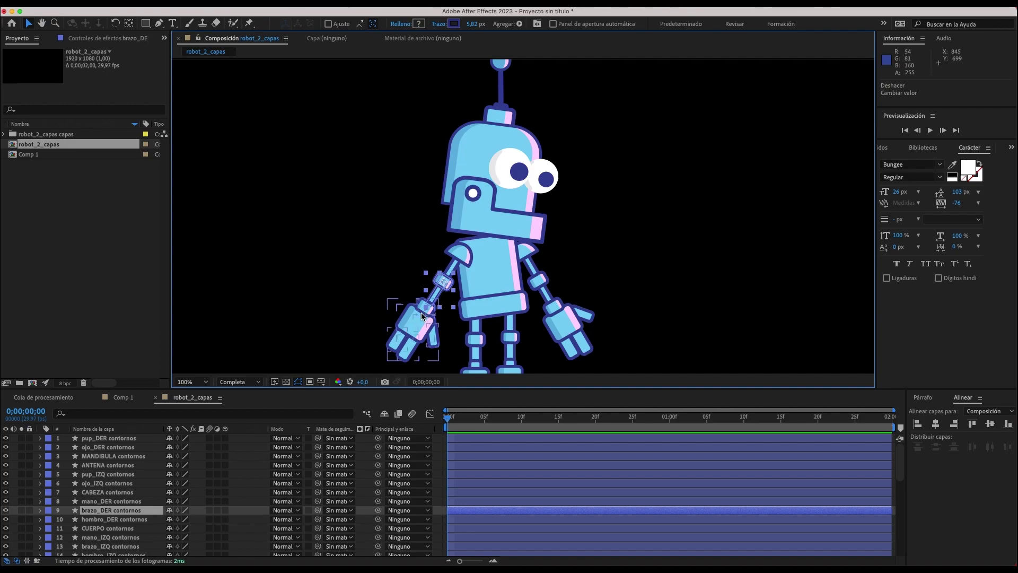
{"action": "left_click", "coordinate": [459, 256]}
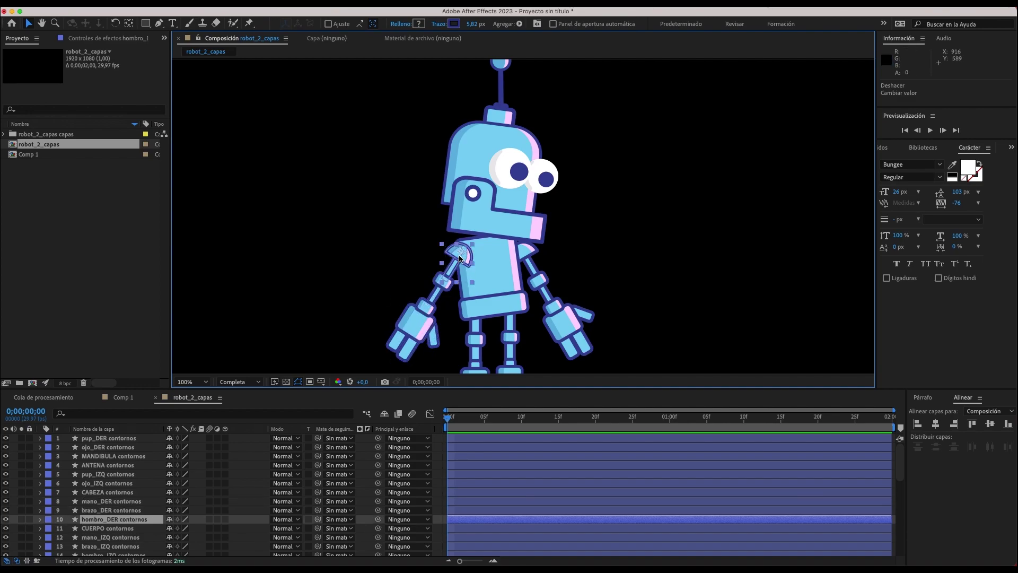
{"action": "left_click", "coordinate": [417, 333]}
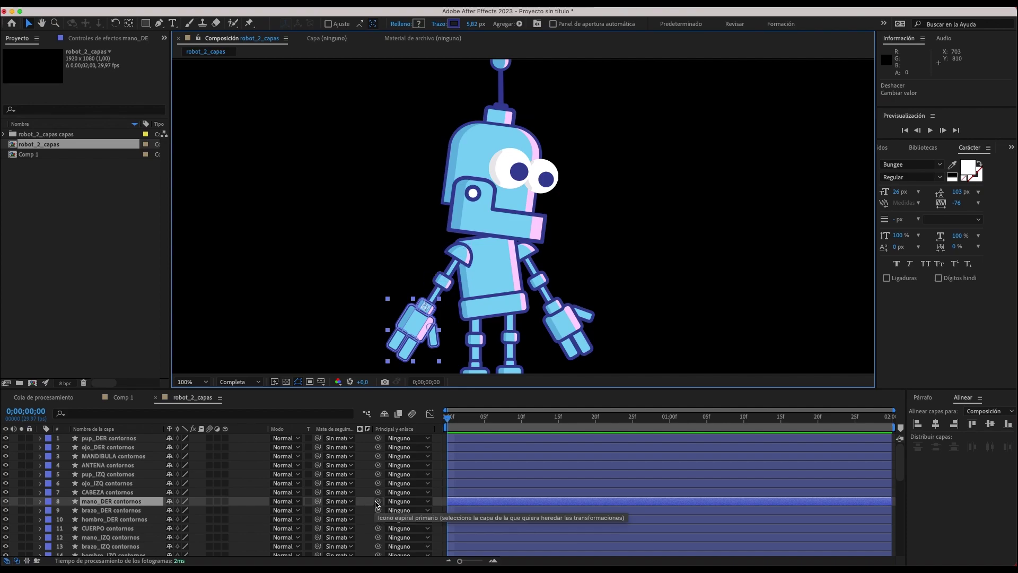
- Parent mano_DER contornos to brazo_DER contornos with the pick-whip, confirming it in the Parent list
{"action": "mouse_move", "coordinate": [378, 502]}
{"action": "left_mouse_down"}
{"action": "mouse_move", "coordinate": [178, 524]}
{"action": "mouse_move", "coordinate": [113, 510]}
{"action": "left_mouse_up"}
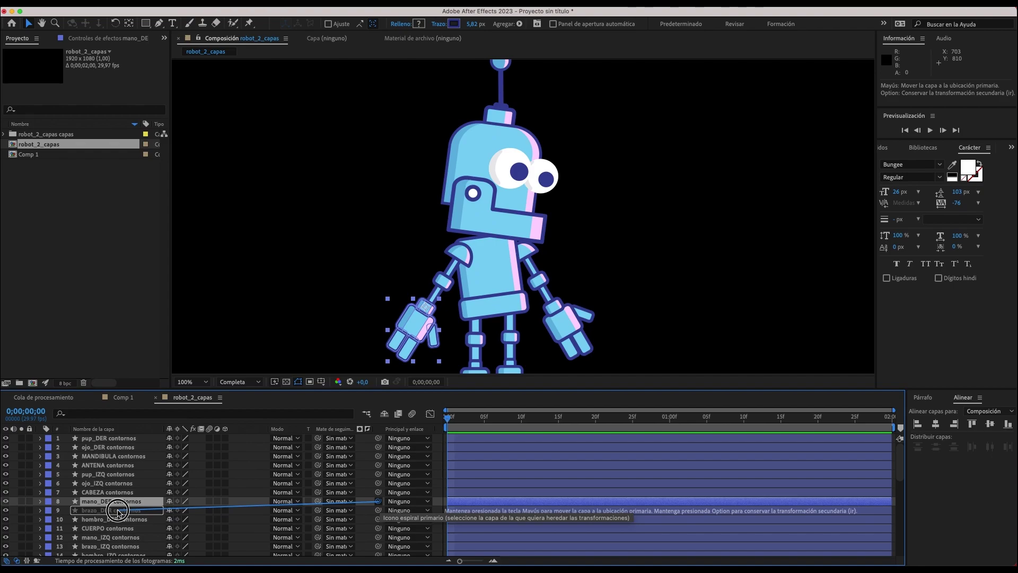
{"action": "left_click_drag", "start_coordinate": [118, 513], "coordinate": [118, 513]}
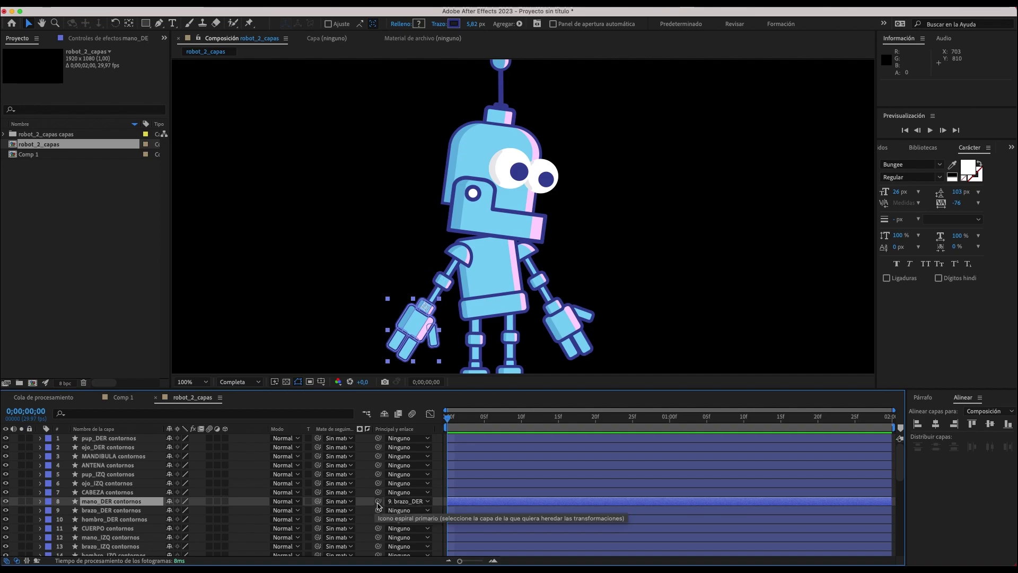
{"action": "left_click", "coordinate": [429, 502]}
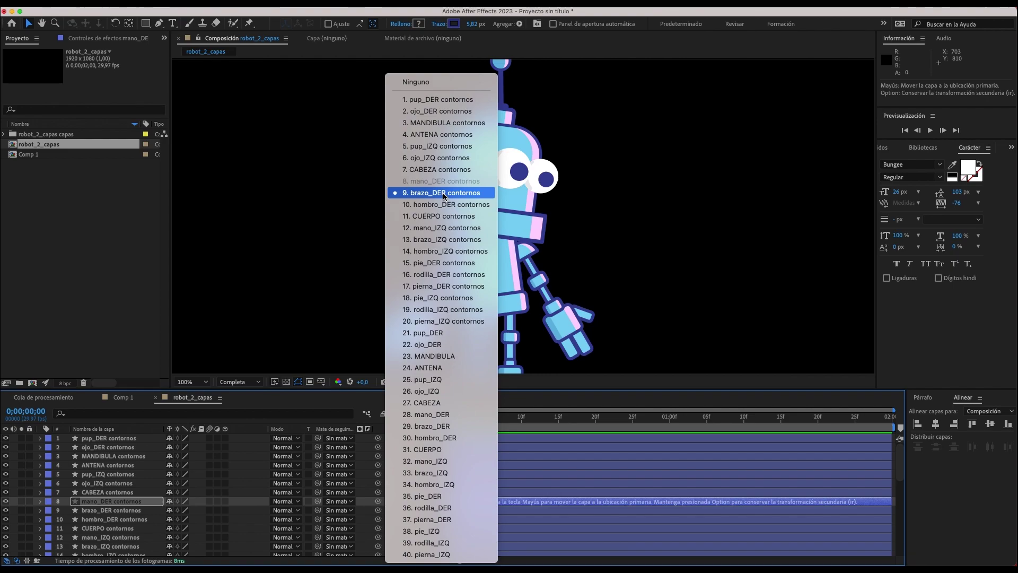
{"action": "left_click", "coordinate": [444, 192]}
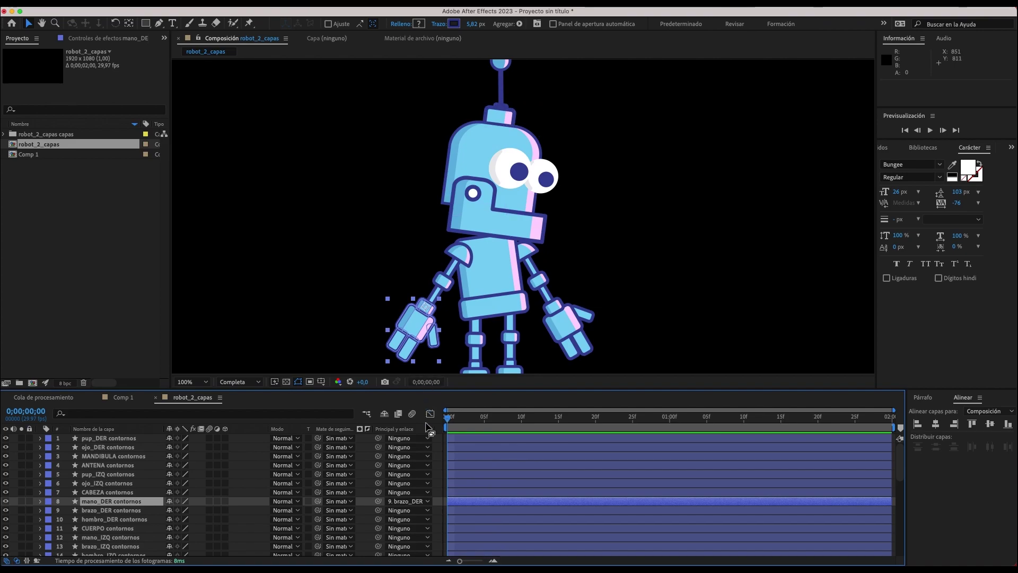
{"action": "left_click", "coordinate": [445, 286]}
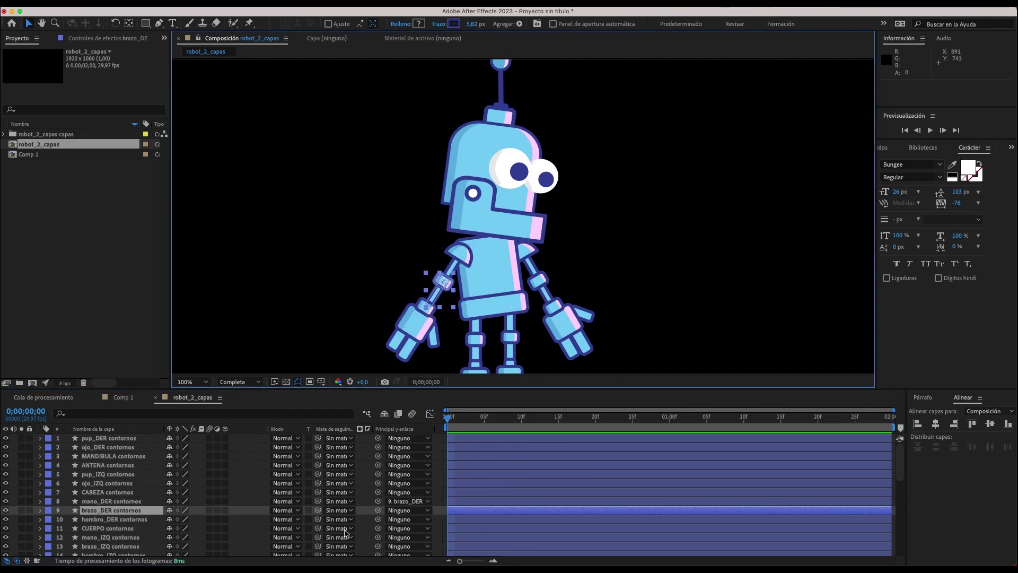
- Parent brazo_DER to hombro_DER and verify the arm and hand parent chain
{"action": "mouse_move", "coordinate": [379, 511]}
{"action": "left_mouse_down"}
{"action": "mouse_move", "coordinate": [187, 535]}
{"action": "mouse_move", "coordinate": [118, 521]}
{"action": "left_mouse_up"}
{"action": "left_click", "coordinate": [117, 520]}
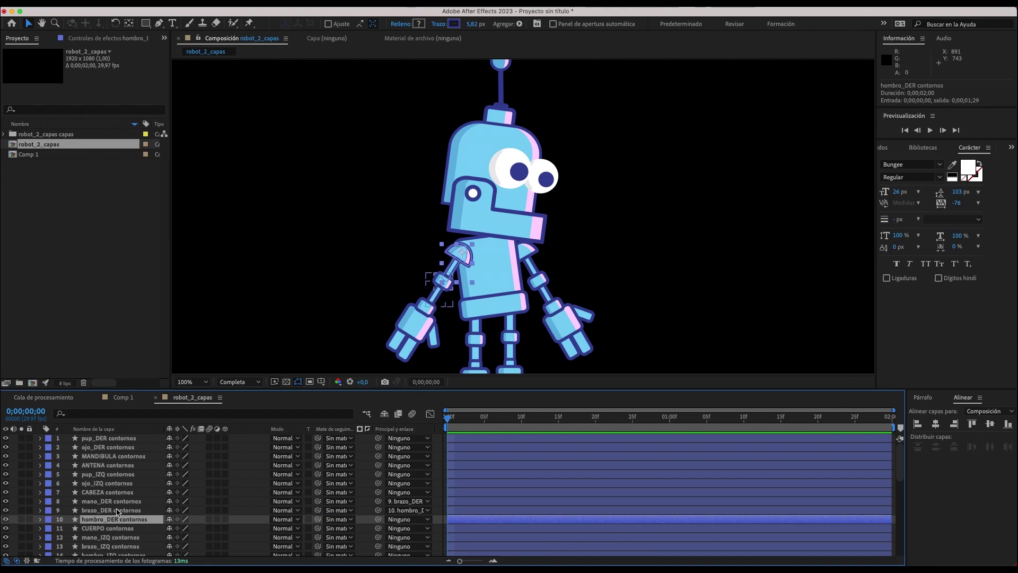
{"action": "left_click", "coordinate": [118, 511]}
{"action": "left_click", "coordinate": [119, 501]}
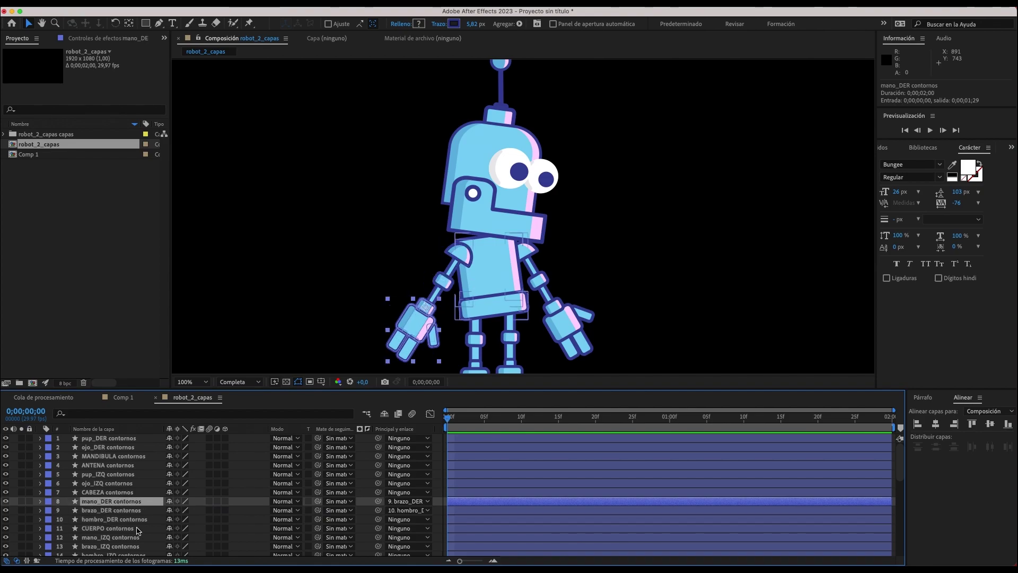
{"action": "left_click", "coordinate": [118, 519]}
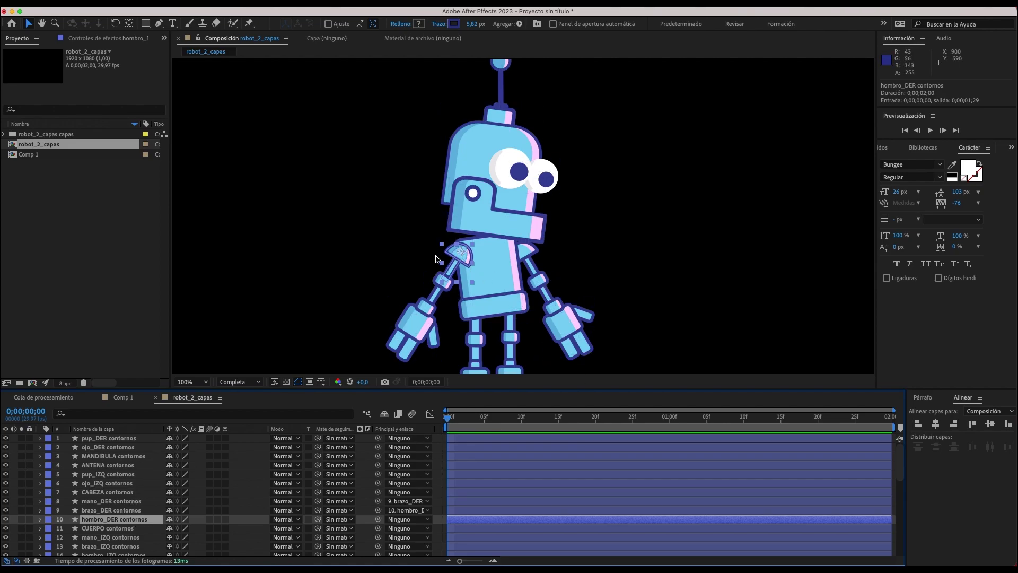
- Test-move the right shoulder, undo, then scrub its Rotation to swing the arm
{"action": "left_click_drag", "start_coordinate": [445, 246], "coordinate": [356, 204]}
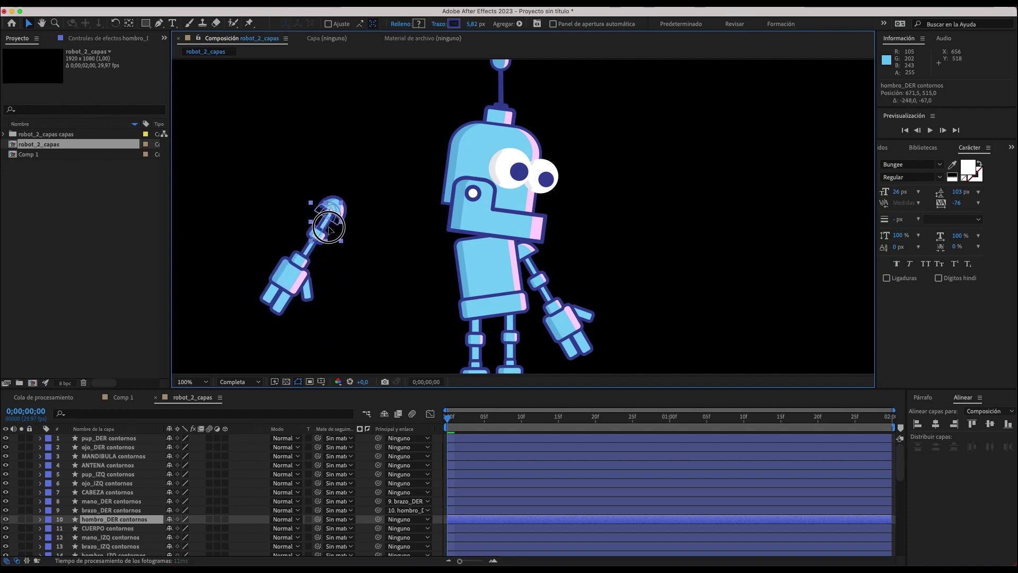
{"action": "left_click_drag", "start_coordinate": [356, 204], "coordinate": [361, 228]}
{"action": "key", "text": "ctrl+z"}
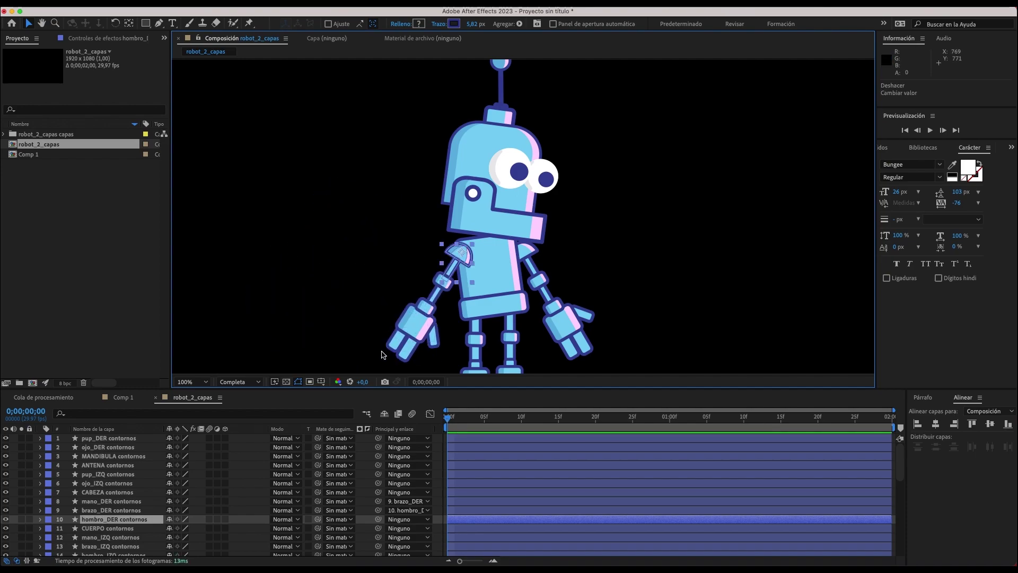
{"action": "key", "text": "r"}
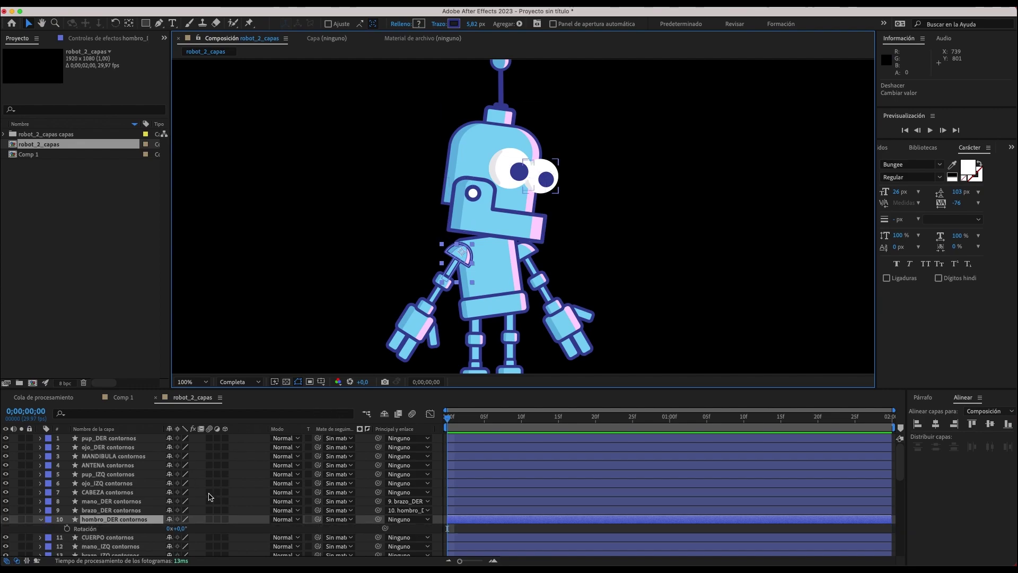
{"action": "mouse_move", "coordinate": [180, 529]}
{"action": "left_mouse_down"}
{"action": "mouse_move", "coordinate": [128, 523]}
{"action": "mouse_move", "coordinate": [183, 517]}
{"action": "left_mouse_up"}
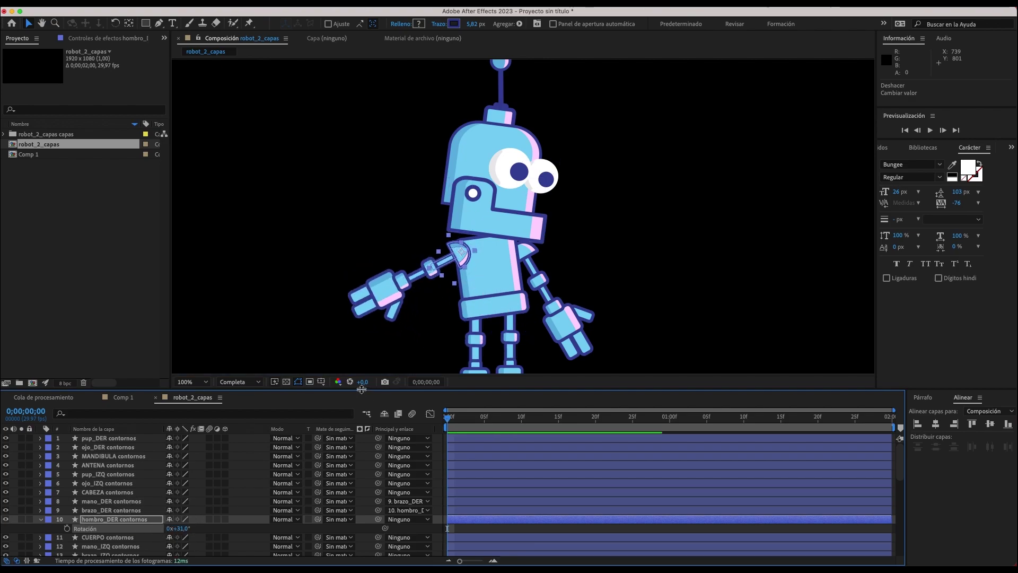
- Rotate brazo_DER to bend the forearm and mano_DER to tilt the hand at the wrist
{"action": "left_click", "coordinate": [422, 280]}
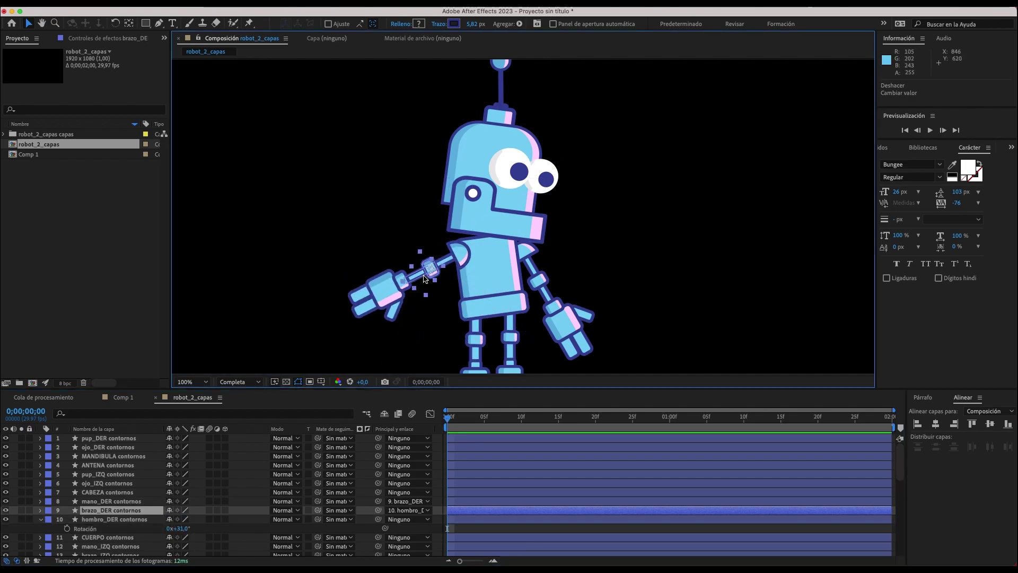
{"action": "key", "text": "r"}
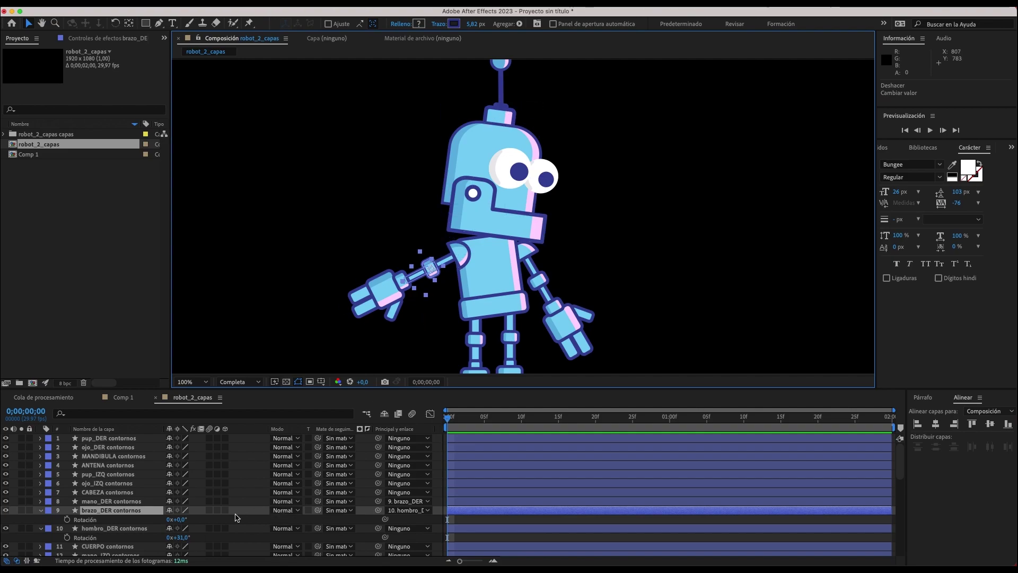
{"action": "mouse_move", "coordinate": [177, 519]}
{"action": "left_mouse_down"}
{"action": "mouse_move", "coordinate": [144, 516]}
{"action": "mouse_move", "coordinate": [194, 516]}
{"action": "mouse_move", "coordinate": [144, 511]}
{"action": "left_mouse_up"}
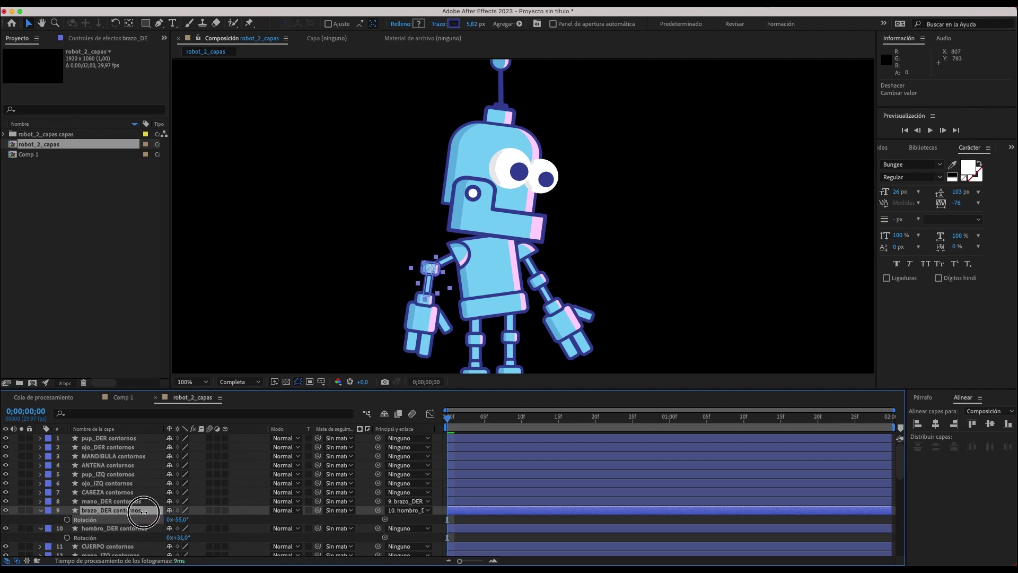
{"action": "left_click", "coordinate": [421, 329]}
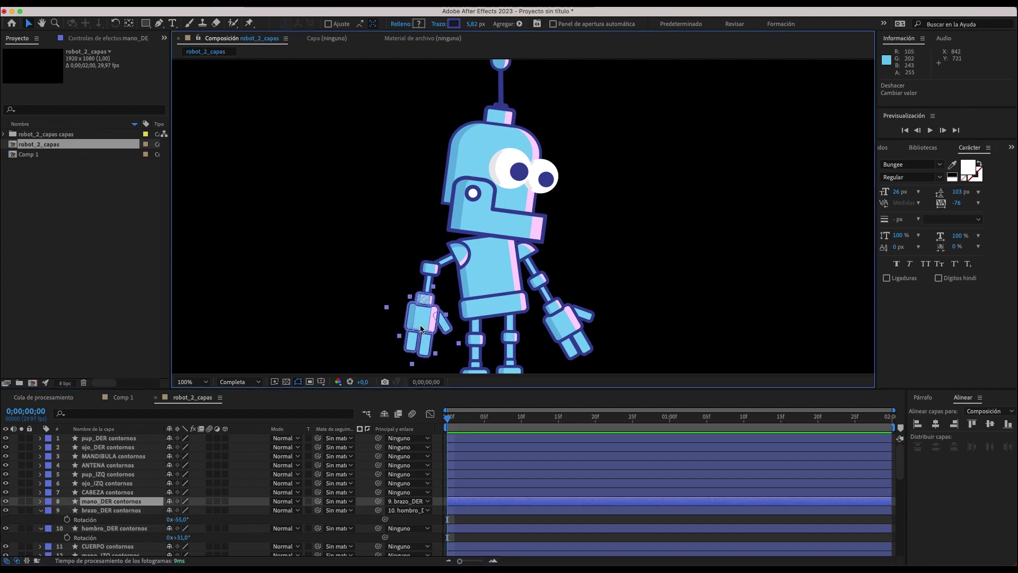
{"action": "key", "text": "r"}
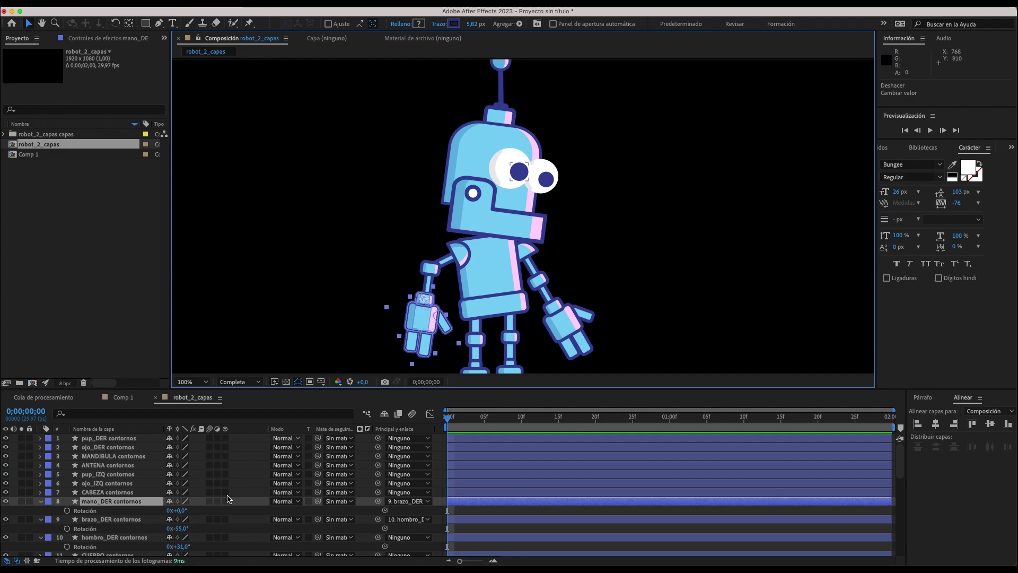
{"action": "left_click_drag", "start_coordinate": [180, 510], "coordinate": [154, 507]}
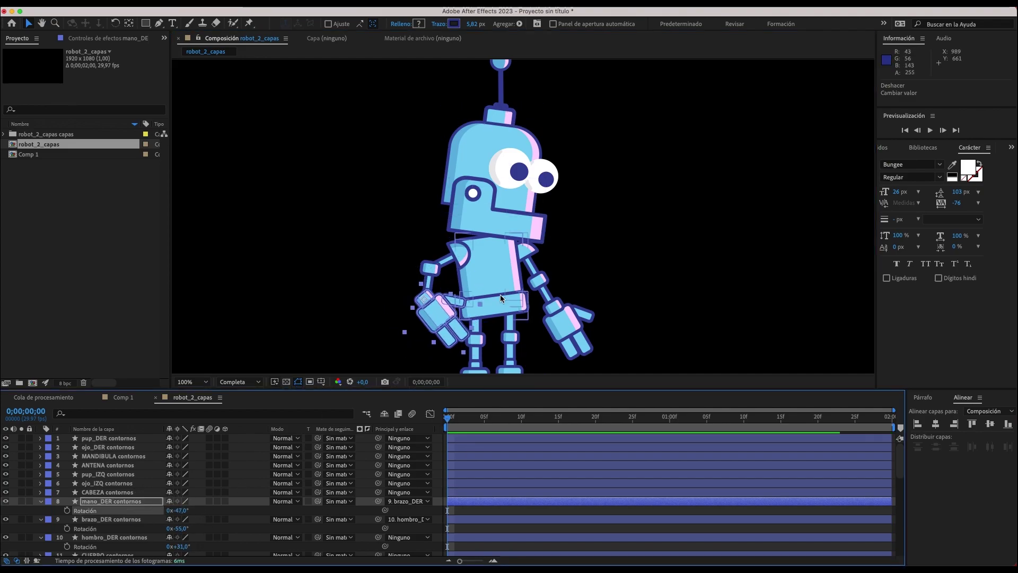
- Test-move the right shoulder, collapse the rotation rows, and undo the arm's test rotations
{"action": "left_click", "coordinate": [460, 258]}
{"action": "left_click_drag", "start_coordinate": [448, 260], "coordinate": [336, 171]}
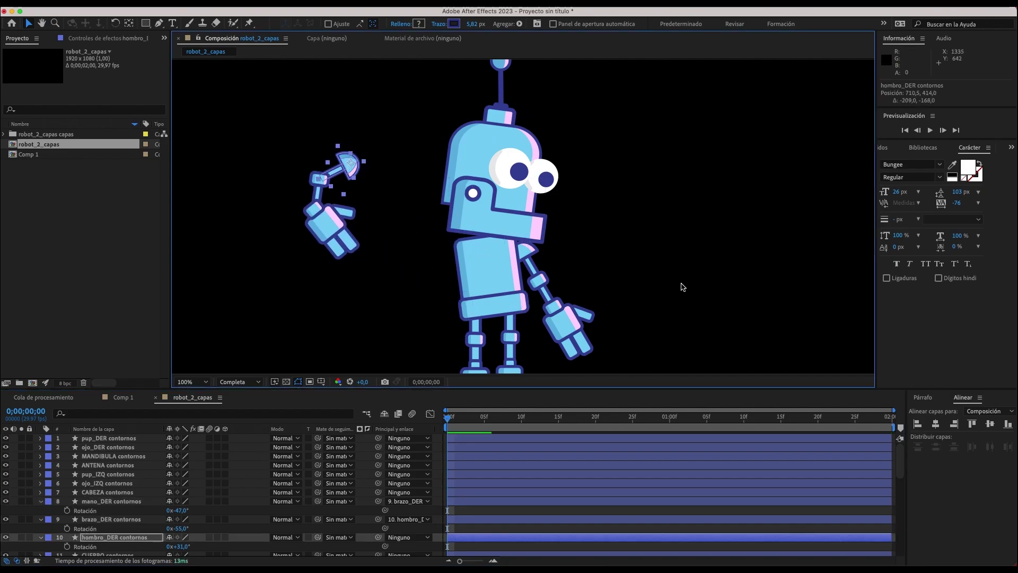
{"action": "key", "text": "ctrl+z"}
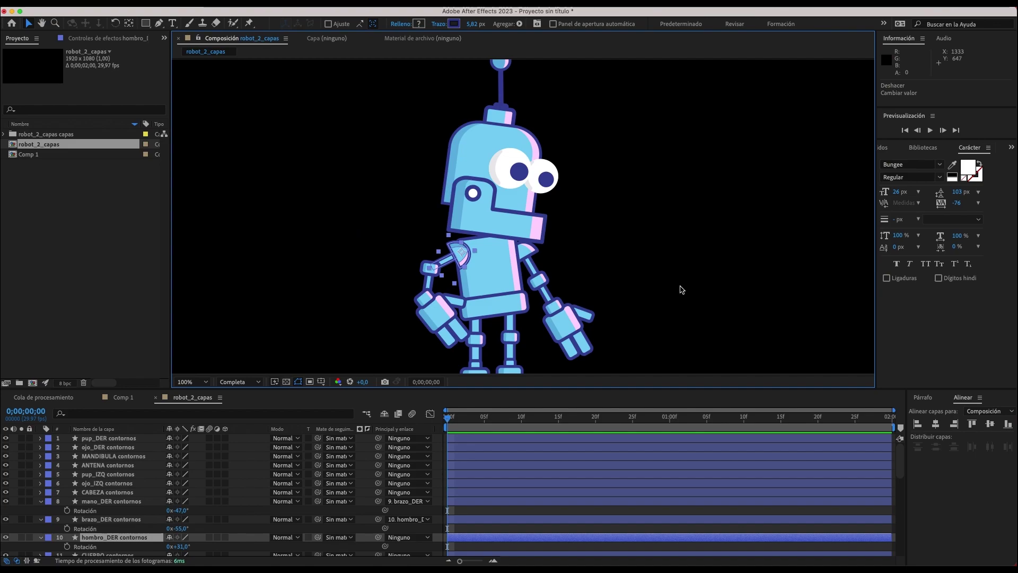
{"action": "left_click", "coordinate": [41, 501]}
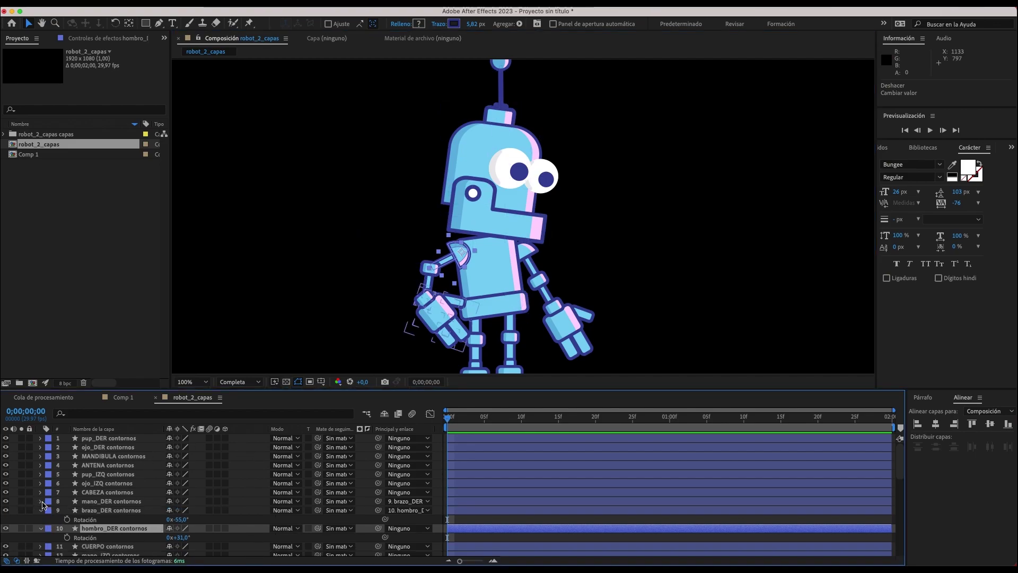
{"action": "left_click", "coordinate": [41, 510]}
{"action": "left_click", "coordinate": [41, 521]}
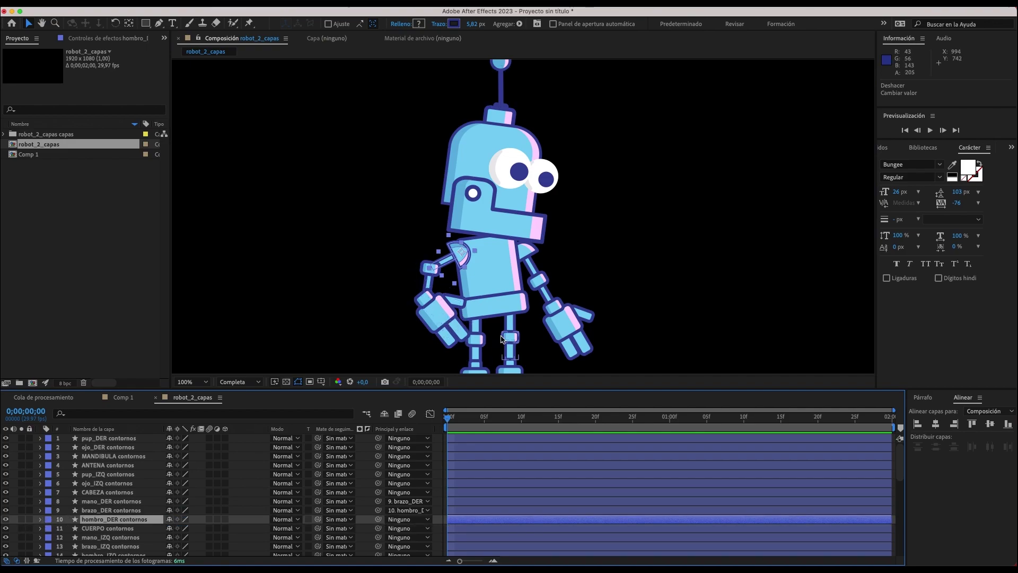
{"action": "key", "text": "ctrl+z"}
{"action": "key", "text": "ctrl+z"}
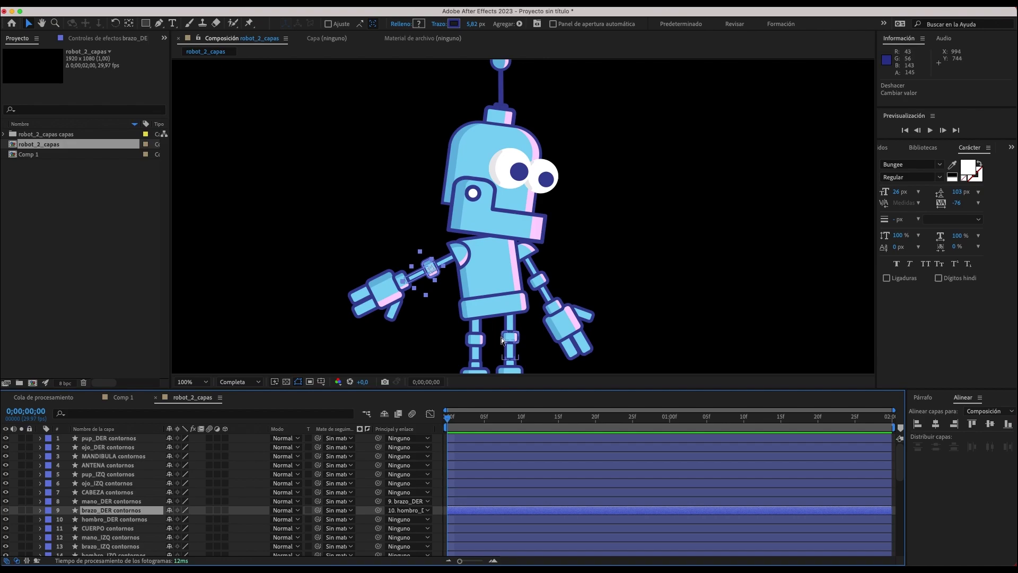
{"action": "key", "text": "ctrl+z"}
{"action": "left_click", "coordinate": [560, 317]}
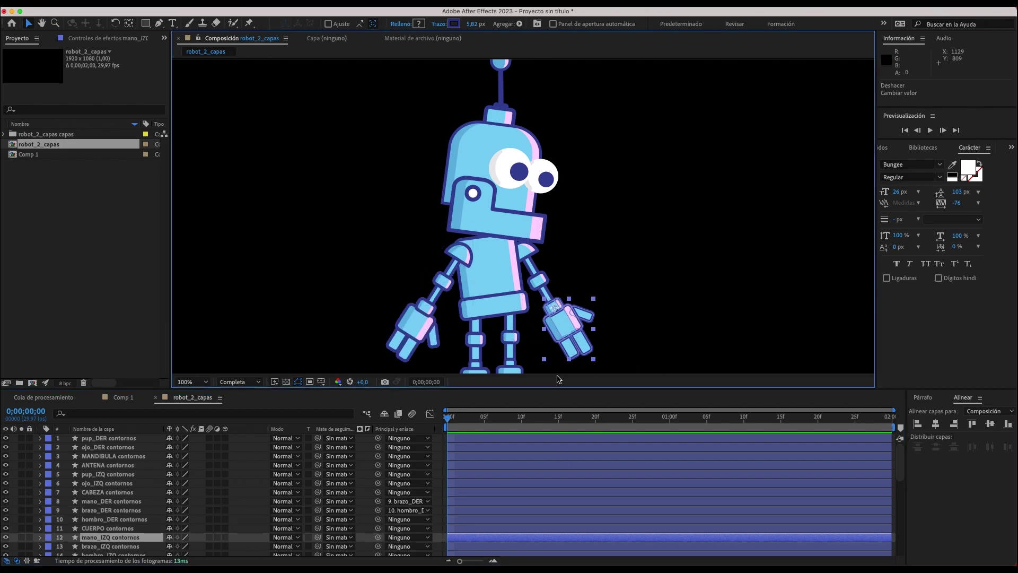
- Parent mano_IZQ to brazo_IZQ, test-drag the forearm and hand, then undo the moves
{"action": "scroll", "coordinate": [346, 512], "scroll_direction": "down", "scroll_amount": 2}
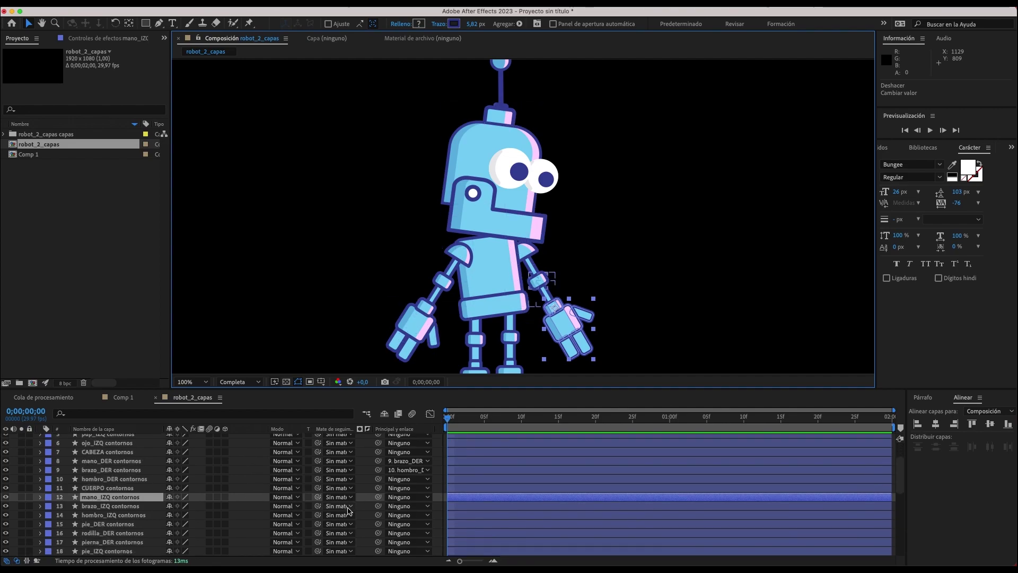
{"action": "left_click_drag", "start_coordinate": [379, 501], "coordinate": [121, 509]}
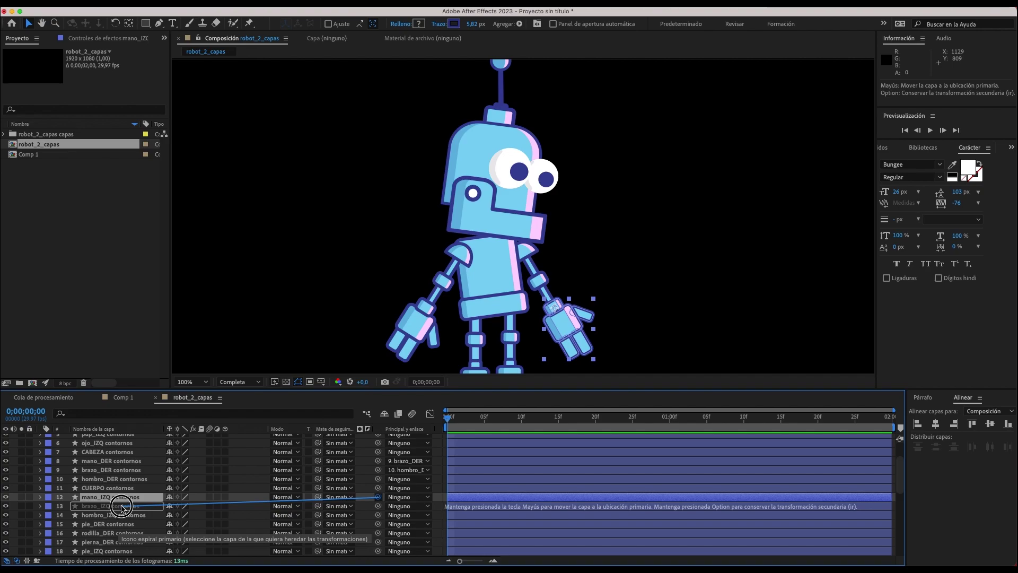
{"action": "left_click_drag", "start_coordinate": [121, 509], "coordinate": [118, 509]}
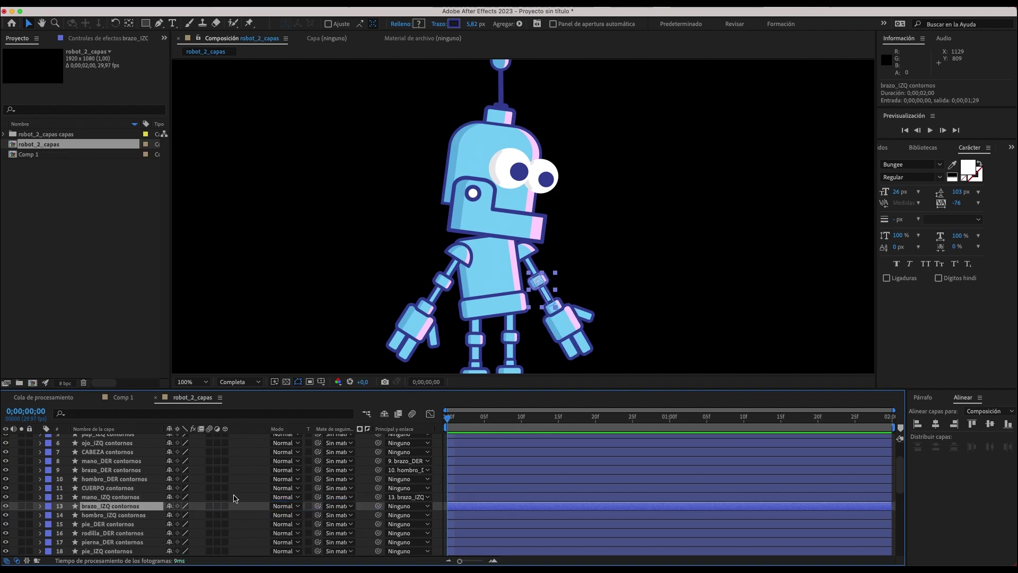
{"action": "mouse_move", "coordinate": [559, 286]}
{"action": "left_mouse_down"}
{"action": "mouse_move", "coordinate": [638, 268]}
{"action": "mouse_move", "coordinate": [664, 240]}
{"action": "left_mouse_up"}
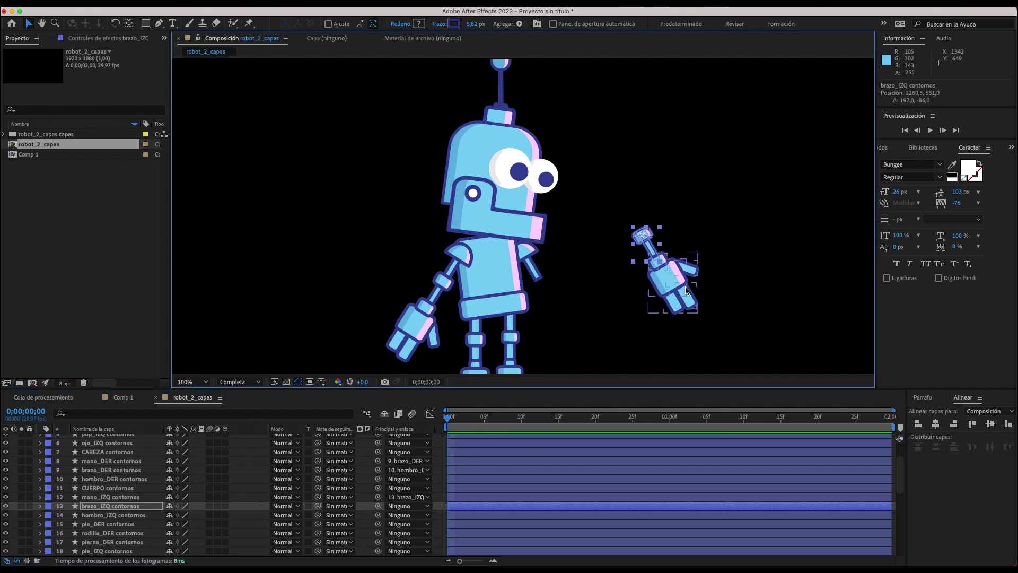
{"action": "left_click", "coordinate": [667, 247]}
{"action": "left_click_drag", "start_coordinate": [663, 289], "coordinate": [756, 289]}
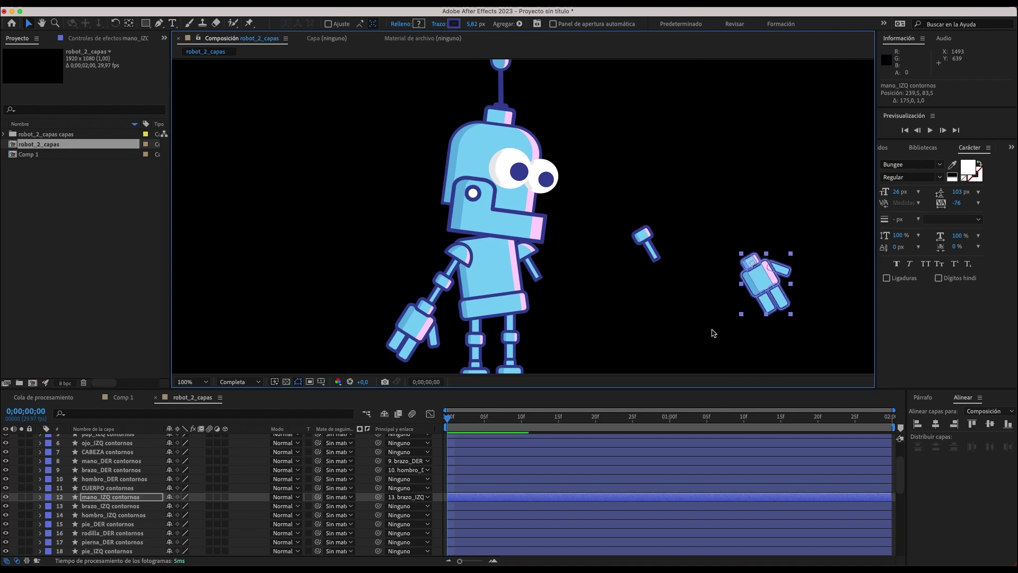
{"action": "left_click_drag", "start_coordinate": [642, 240], "coordinate": [622, 274]}
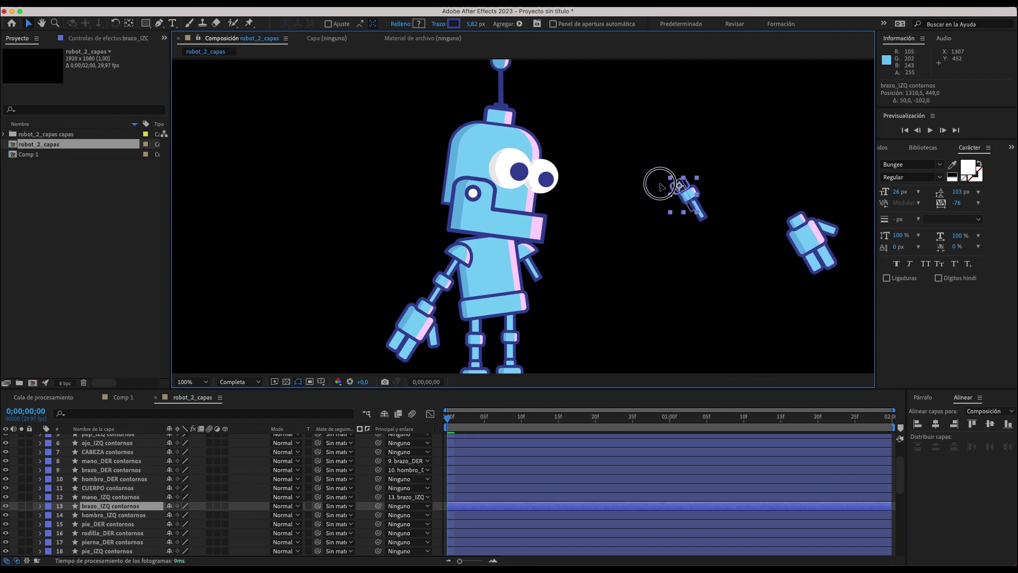
{"action": "left_click_drag", "start_coordinate": [629, 277], "coordinate": [624, 246]}
{"action": "key", "text": "super+z"}
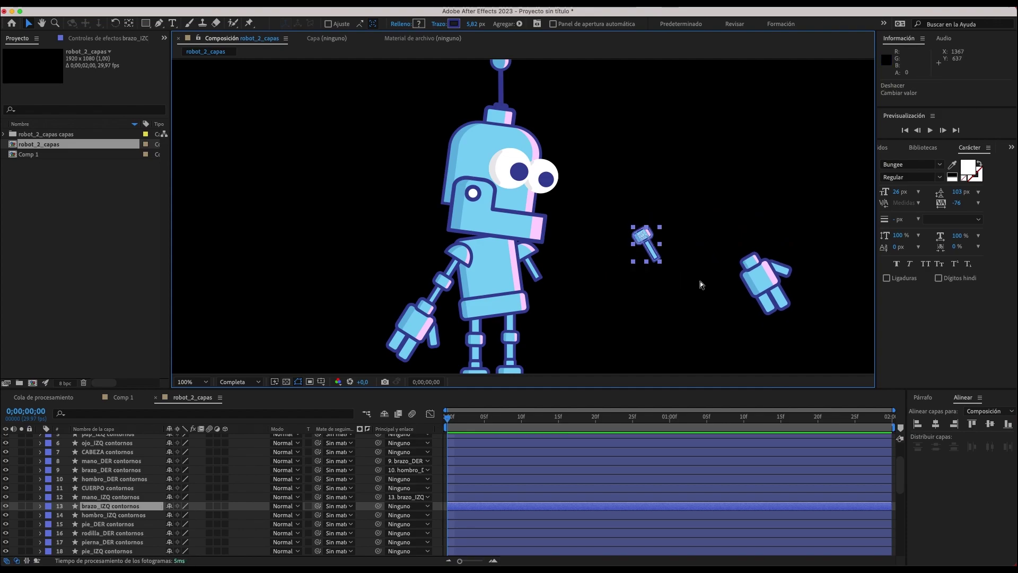
{"action": "key", "text": "super+z"}
{"action": "key", "text": "super+z"}
{"action": "left_click_drag", "start_coordinate": [643, 244], "coordinate": [542, 289]}
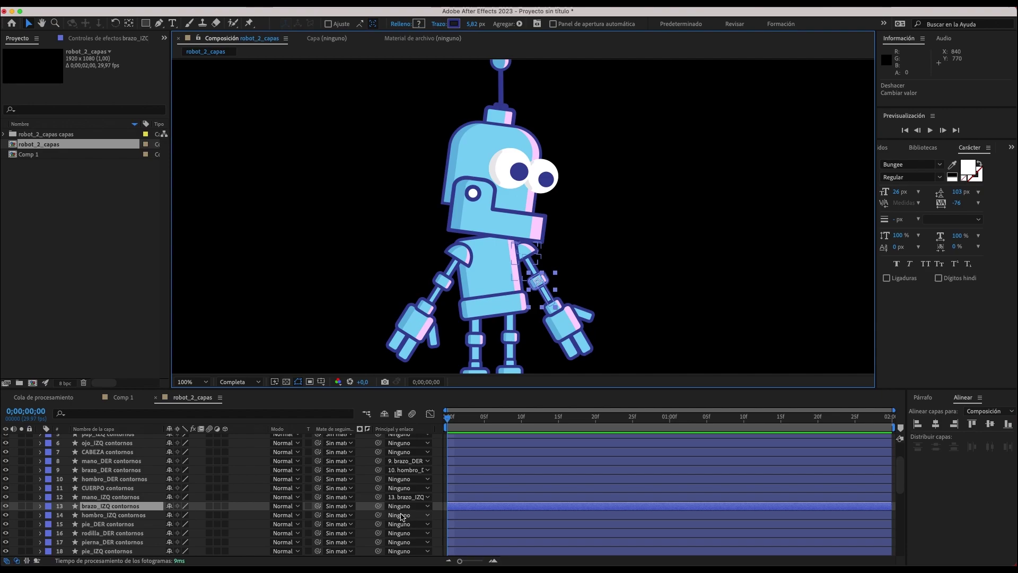
- Parent brazo_IZQ to hombro_IZQ, test the shoulder, then select the three right-arm layers
{"action": "left_click_drag", "start_coordinate": [378, 508], "coordinate": [112, 519]}
{"action": "left_click", "coordinate": [113, 517]}
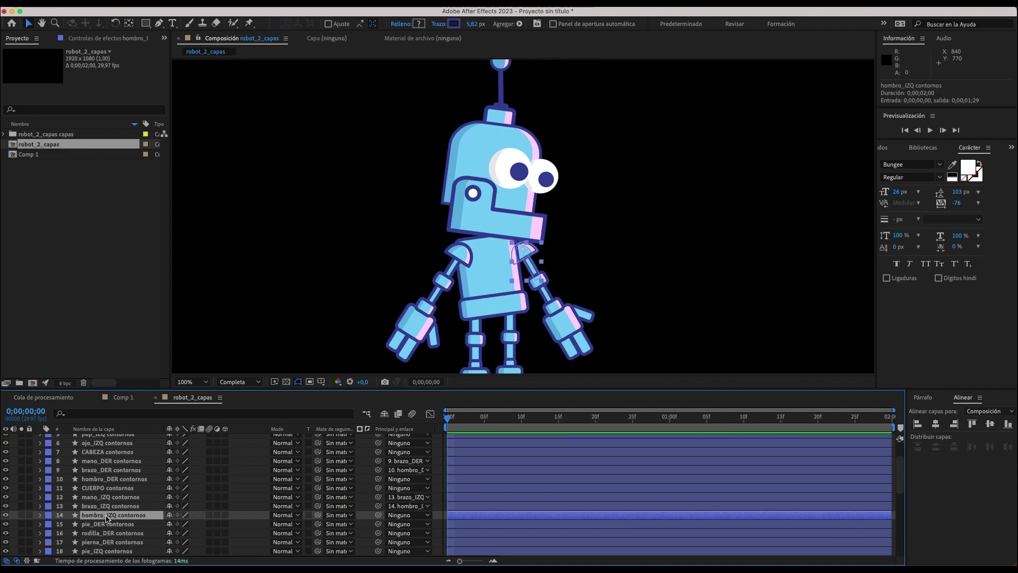
{"action": "left_click_drag", "start_coordinate": [531, 258], "coordinate": [657, 193]}
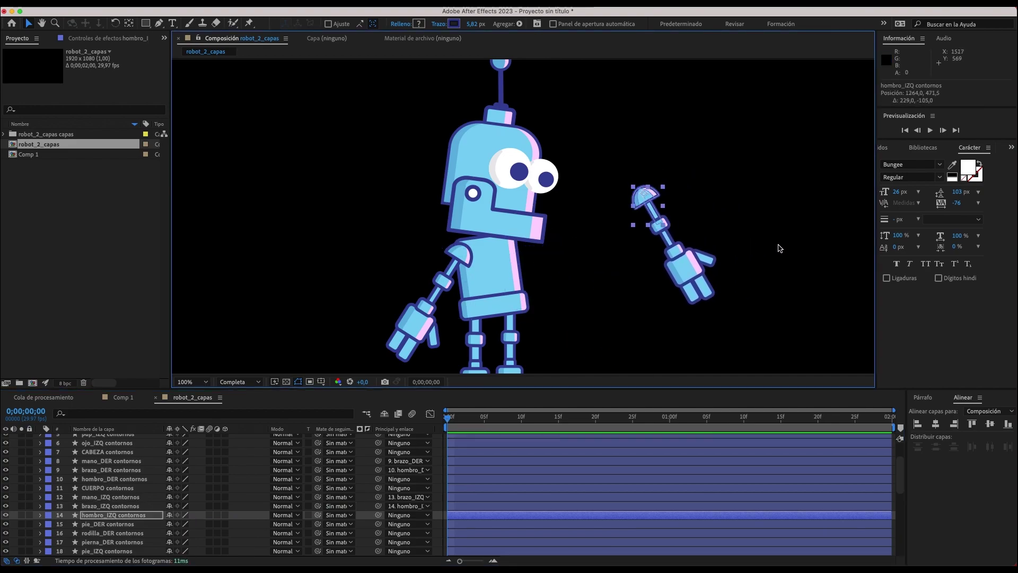
{"action": "key", "text": "ctrl+z"}
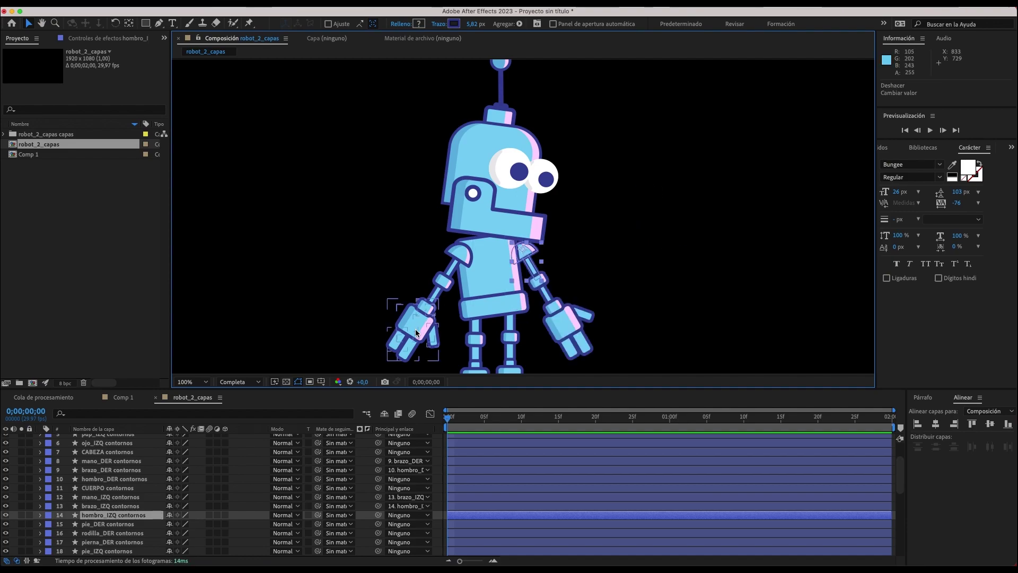
{"action": "left_click", "coordinate": [415, 328]}
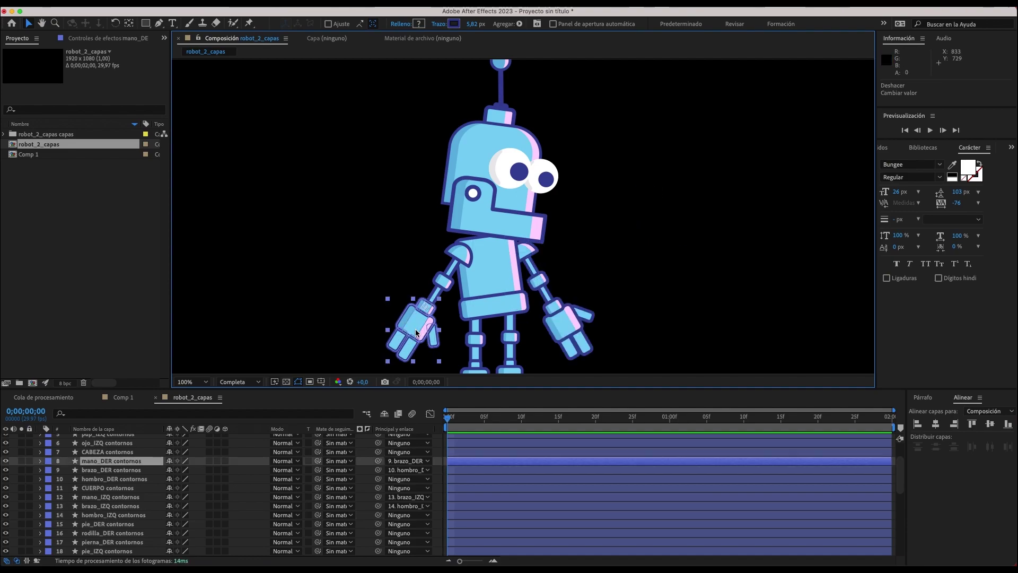
{"action": "left_click", "coordinate": [438, 294], "text": "shift"}
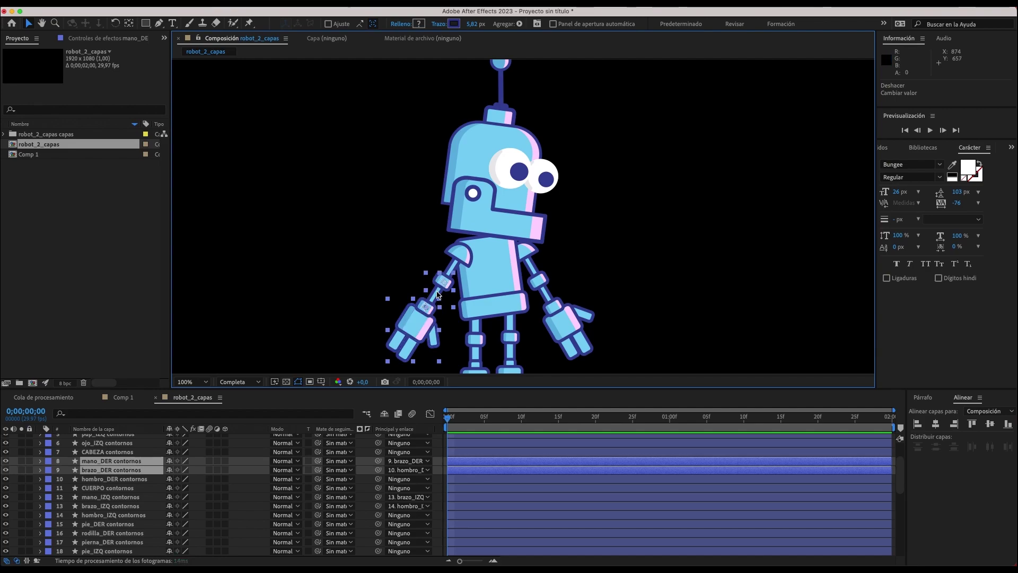
{"action": "left_click", "coordinate": [460, 255], "text": "shift"}
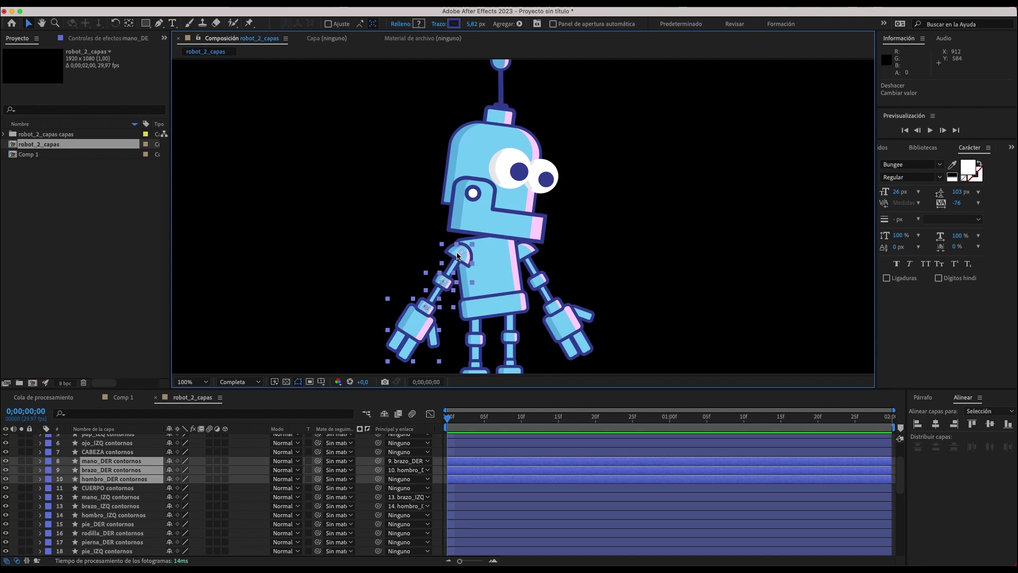
- Give the right-arm layers and mano_IZQ, brazo_IZQ, hombro_IZQ the Espuma de mar label
{"action": "left_click", "coordinate": [48, 465]}
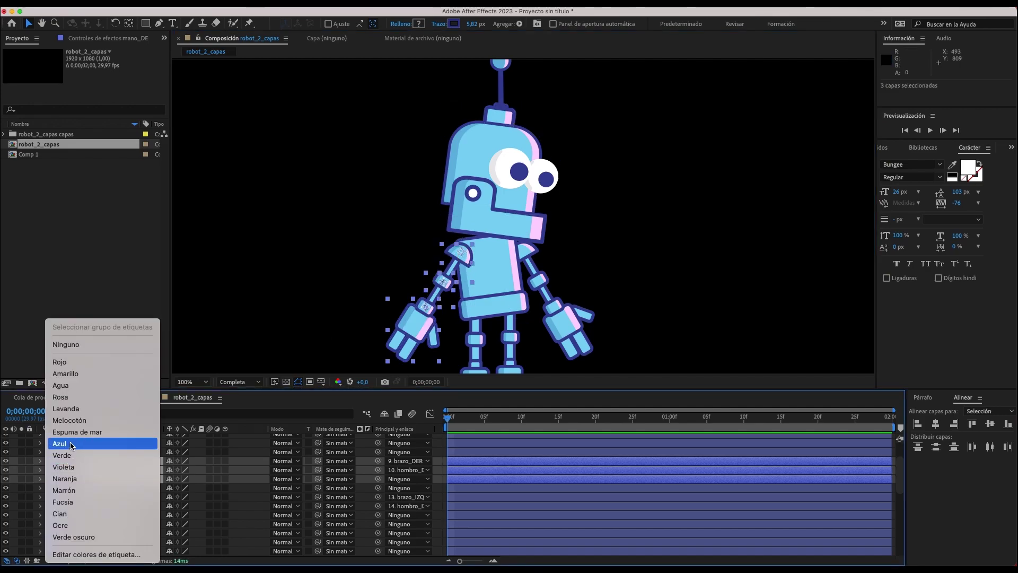
{"action": "left_click", "coordinate": [74, 432]}
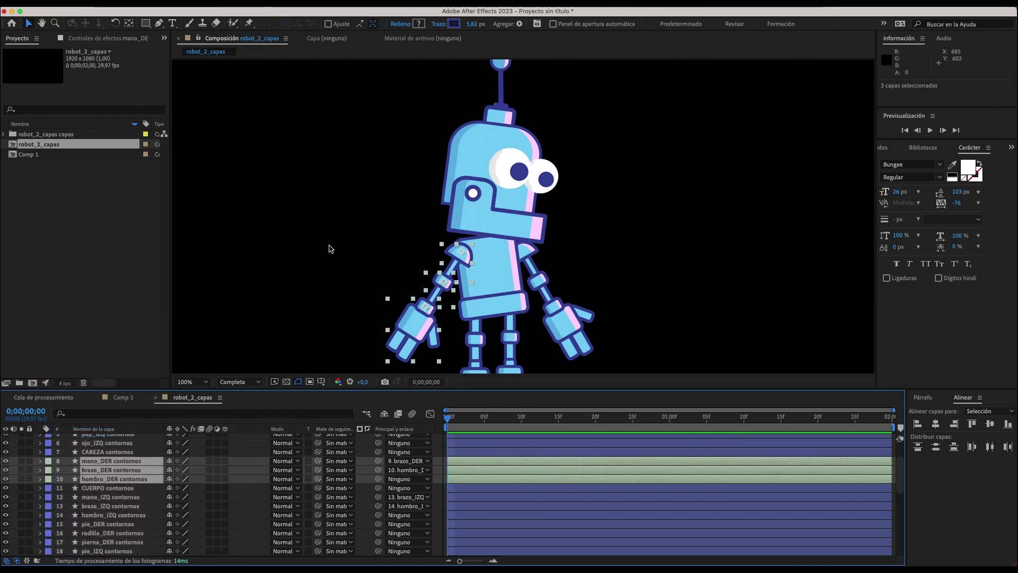
{"action": "left_click", "coordinate": [366, 268]}
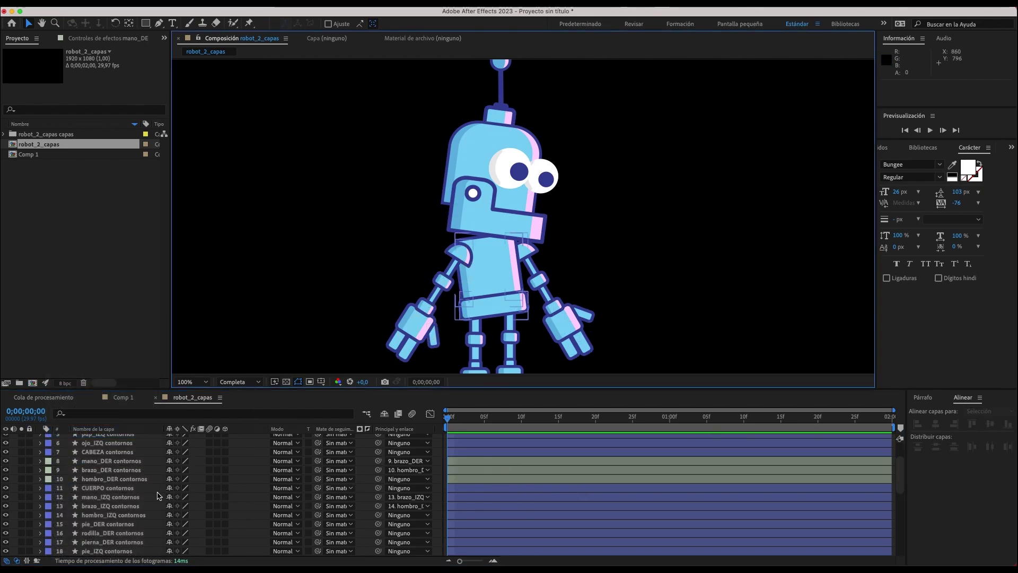
{"action": "scroll", "coordinate": [158, 495], "scroll_direction": "up", "scroll_amount": 5}
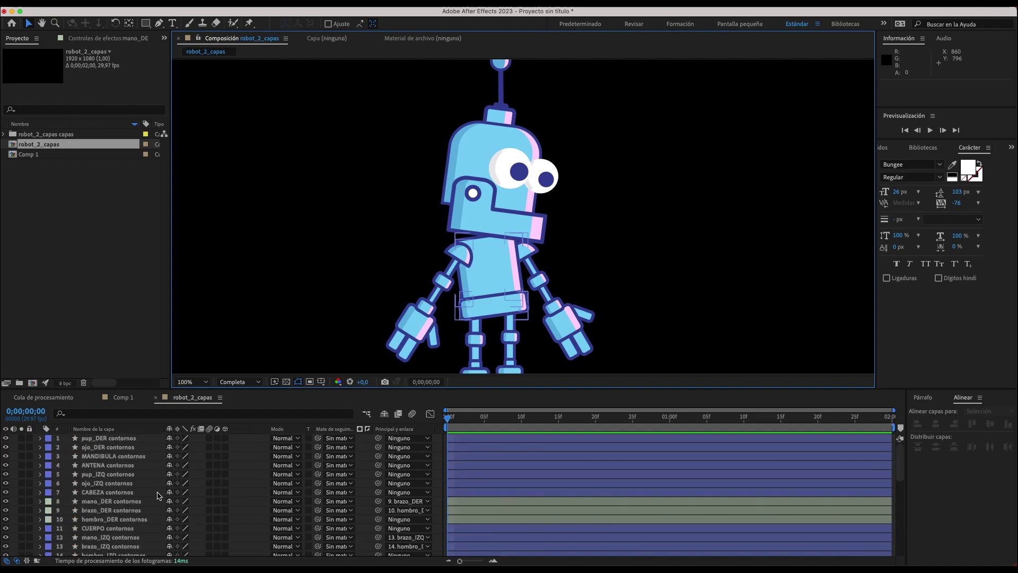
{"action": "left_click", "coordinate": [557, 339]}
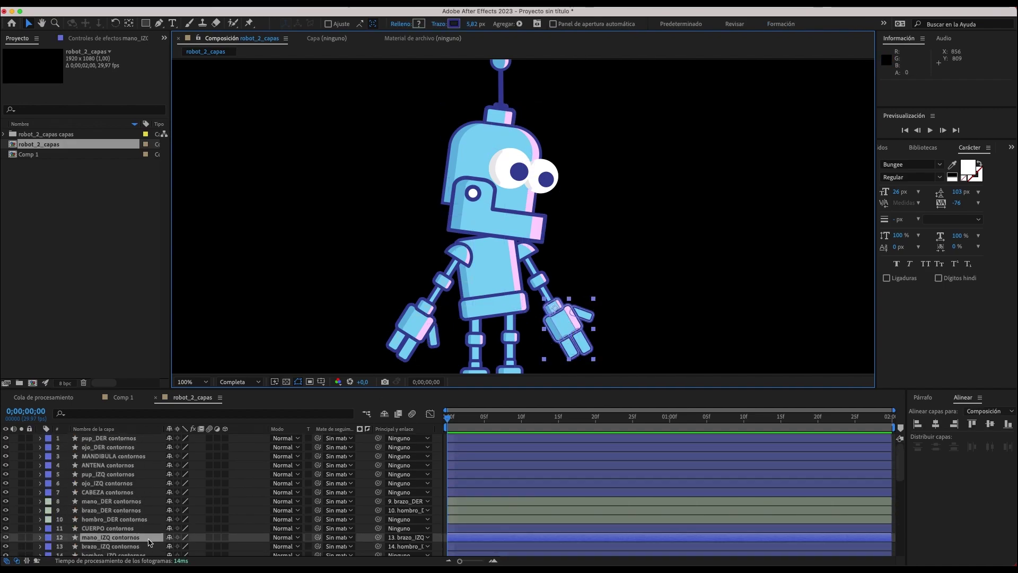
{"action": "scroll", "coordinate": [120, 536], "scroll_direction": "down", "scroll_amount": 2}
{"action": "left_click", "coordinate": [103, 525], "text": "shift"}
{"action": "left_click", "coordinate": [106, 533], "text": "shift"}
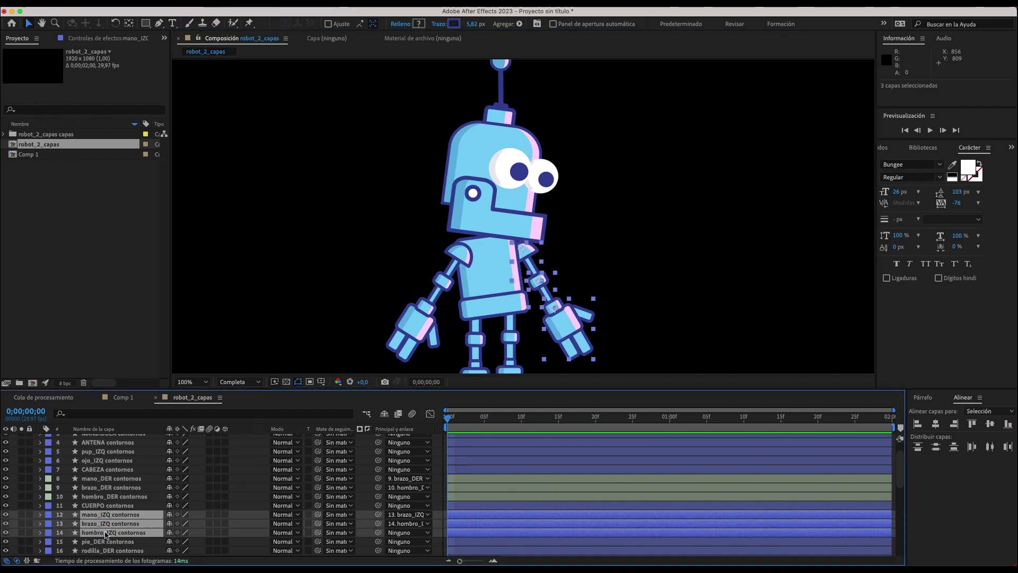
{"action": "left_click", "coordinate": [49, 517]}
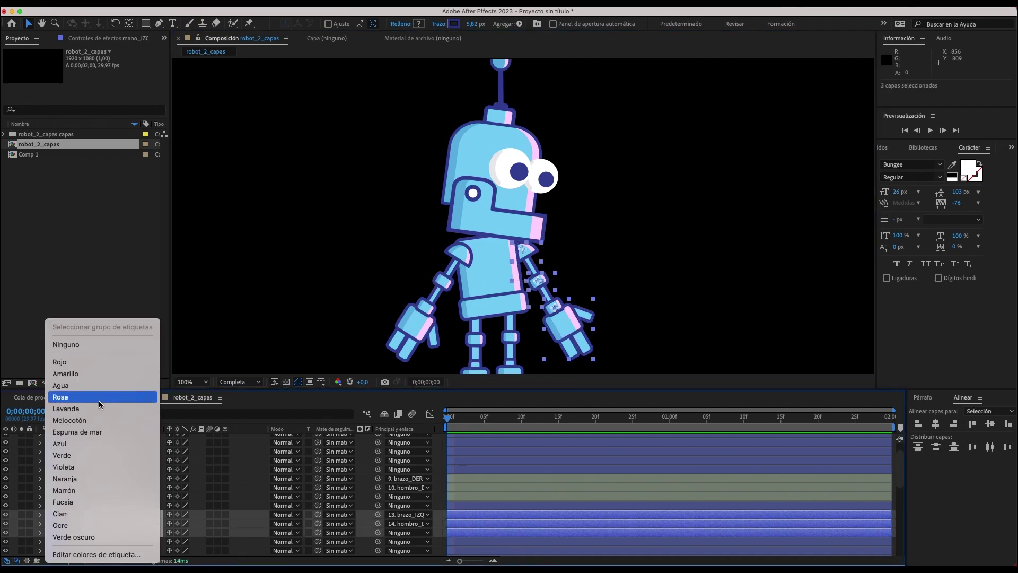
{"action": "left_click", "coordinate": [78, 432]}
- Set CUERPO contornos to the Amarillo label, then select the right foot layer pie_DER
{"action": "left_click", "coordinate": [174, 505]}
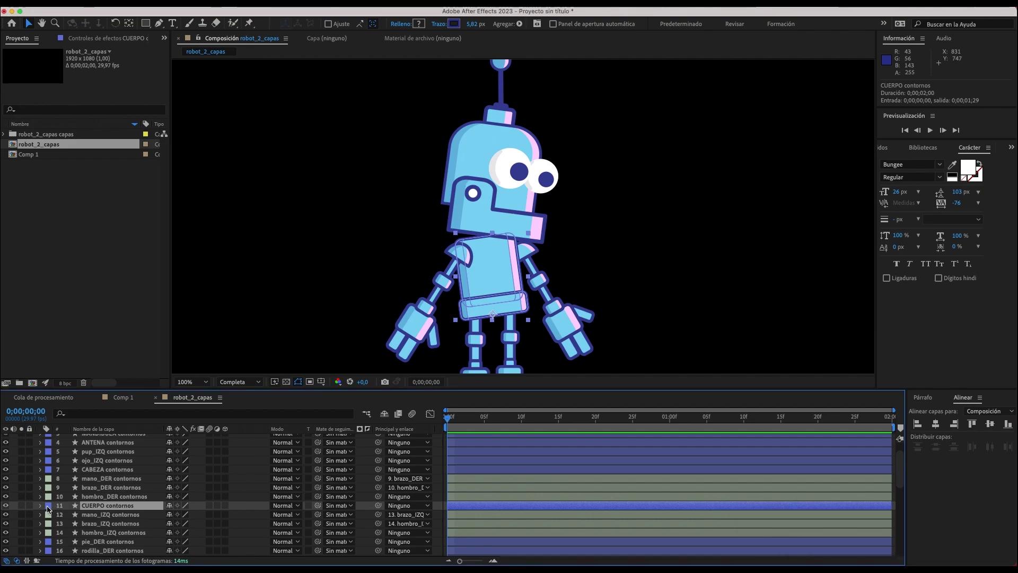
{"action": "left_click", "coordinate": [48, 508]}
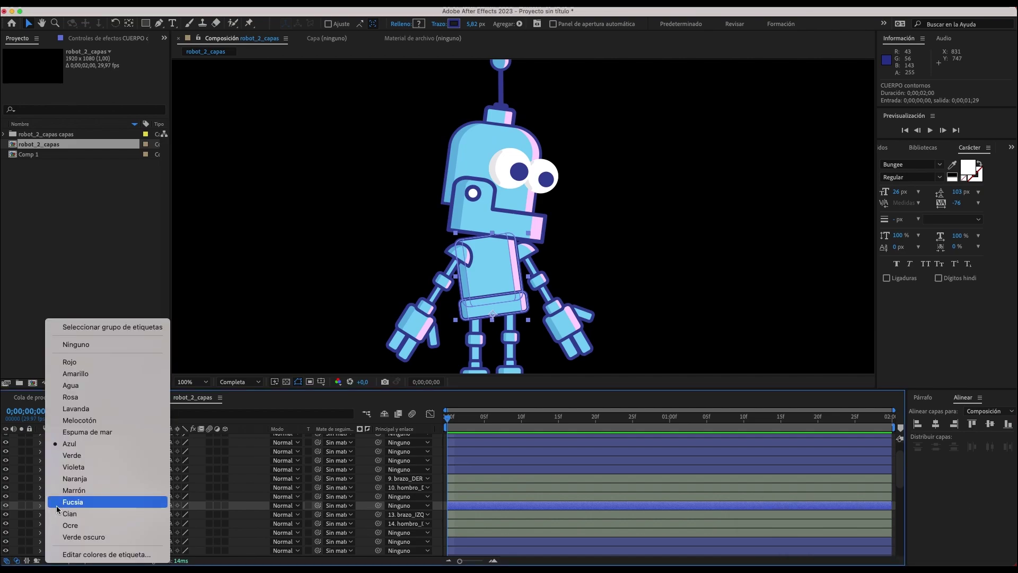
{"action": "left_click", "coordinate": [75, 374]}
{"action": "left_click", "coordinate": [590, 244]}
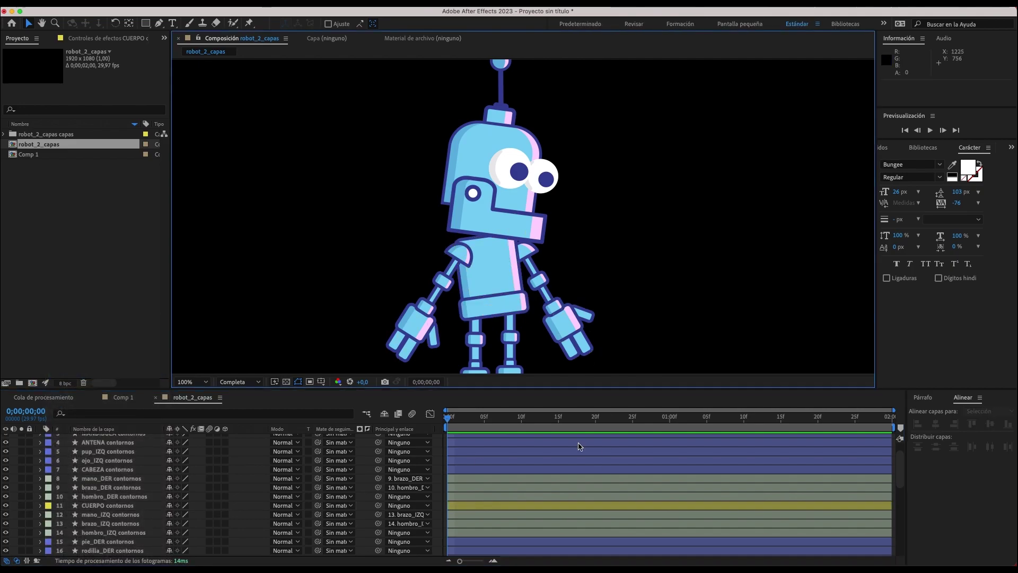
{"action": "left_click", "coordinate": [513, 507]}
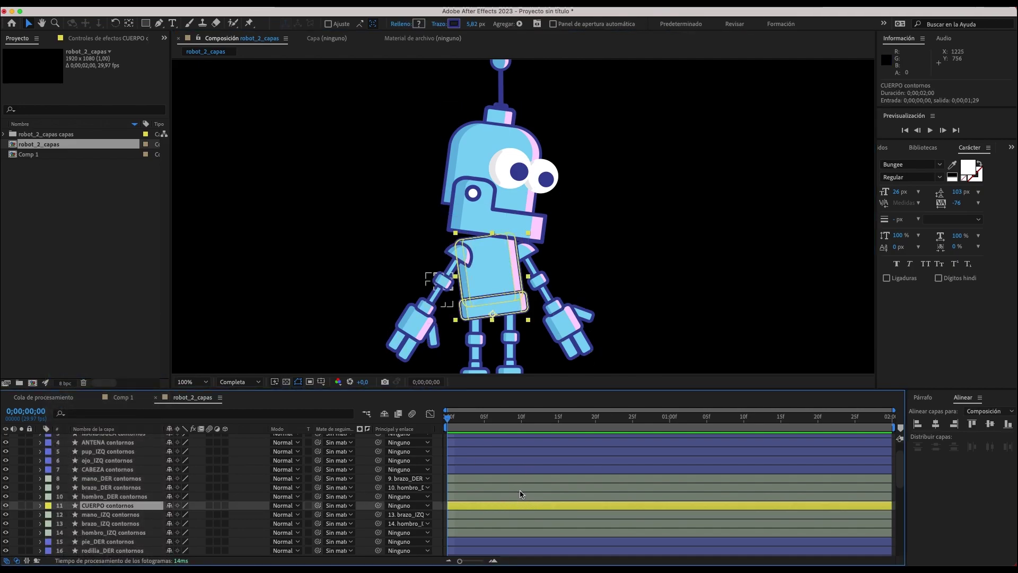
{"action": "key", "text": "ctrl+Up"}
{"action": "key", "text": "ctrl+Up"}
{"action": "key", "text": "ctrl+Up"}
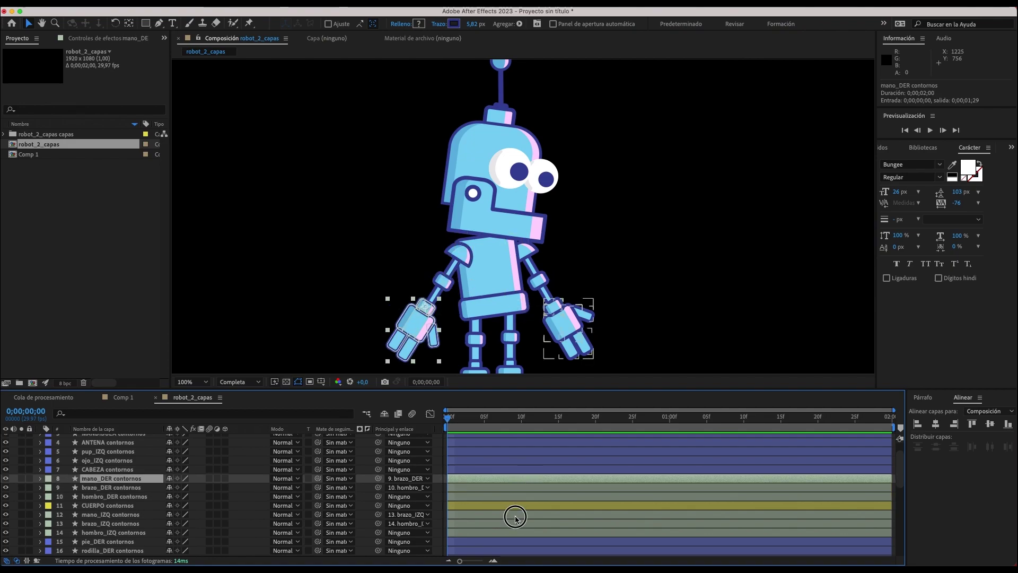
{"action": "scroll", "coordinate": [515, 517], "scroll_direction": "down", "scroll_amount": 1}
{"action": "scroll", "coordinate": [552, 245], "scroll_direction": "down", "scroll_amount": 3}
{"action": "left_click", "coordinate": [501, 303]}
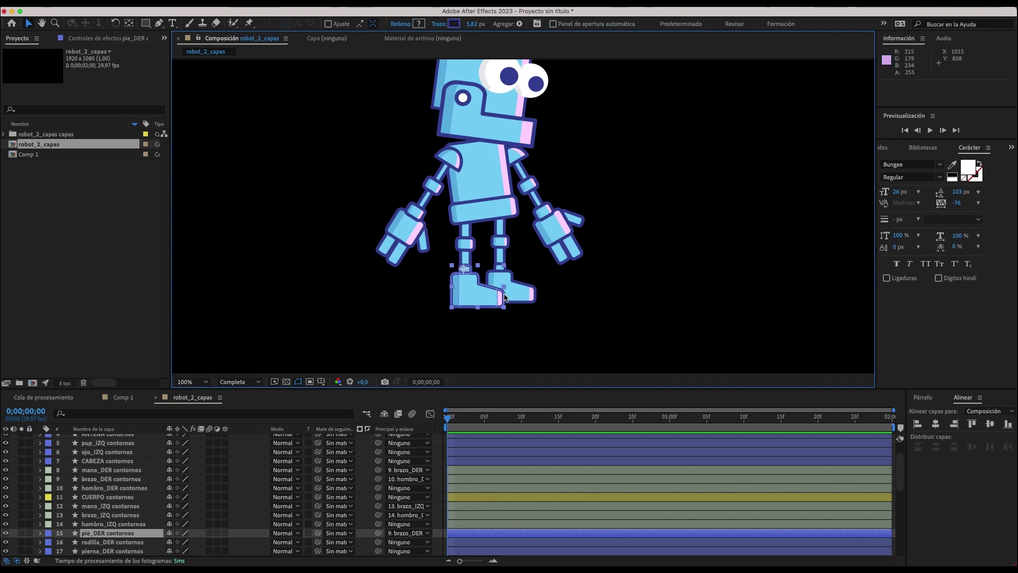
- Test pie_DER's rotation, then parent pie_DER to rodilla_DER and rodilla_DER to pierna_DER
{"action": "key", "text": "r"}
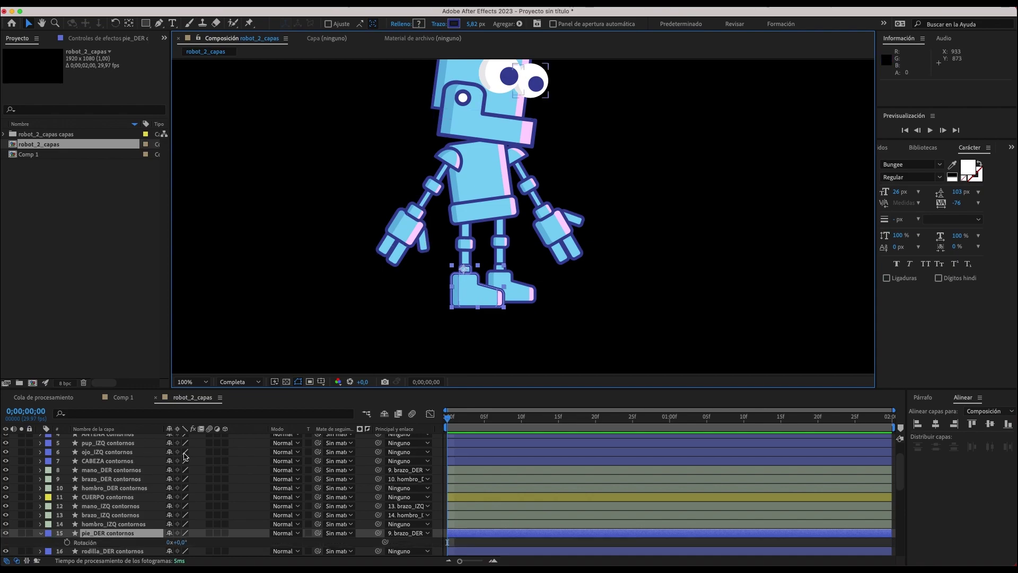
{"action": "mouse_move", "coordinate": [182, 543]}
{"action": "left_mouse_down"}
{"action": "mouse_move", "coordinate": [170, 539]}
{"action": "mouse_move", "coordinate": [202, 537]}
{"action": "mouse_move", "coordinate": [183, 538]}
{"action": "left_mouse_up"}
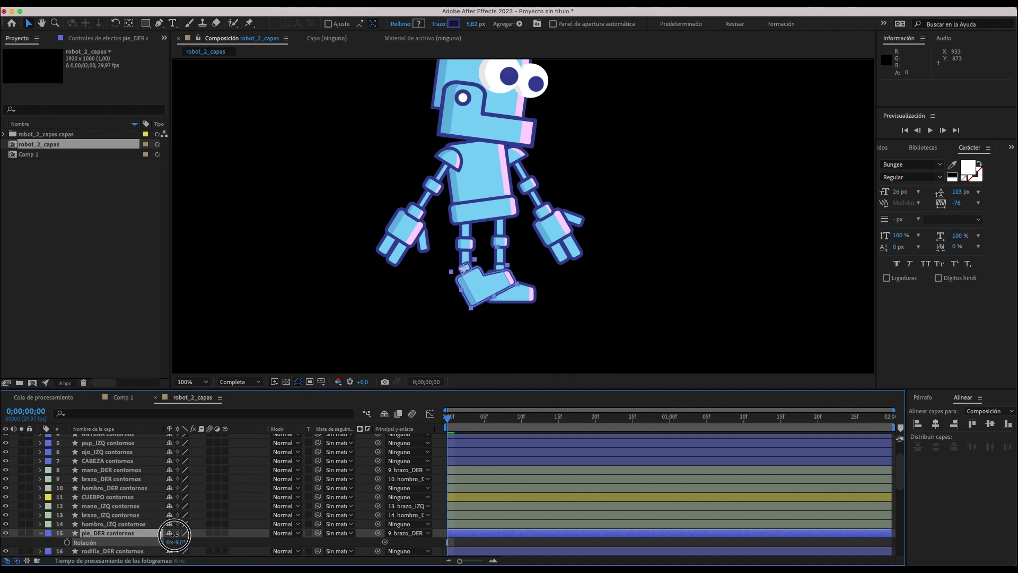
{"action": "key", "text": "super+z"}
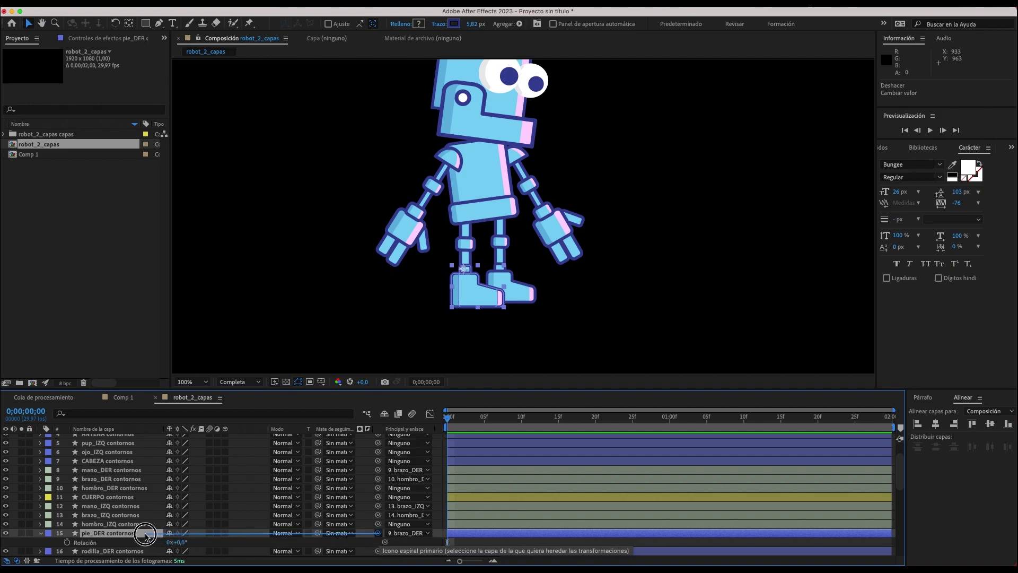
{"action": "mouse_move", "coordinate": [277, 536]}
{"action": "left_mouse_down"}
{"action": "mouse_move", "coordinate": [118, 486]}
{"action": "mouse_move", "coordinate": [110, 494]}
{"action": "left_mouse_up"}
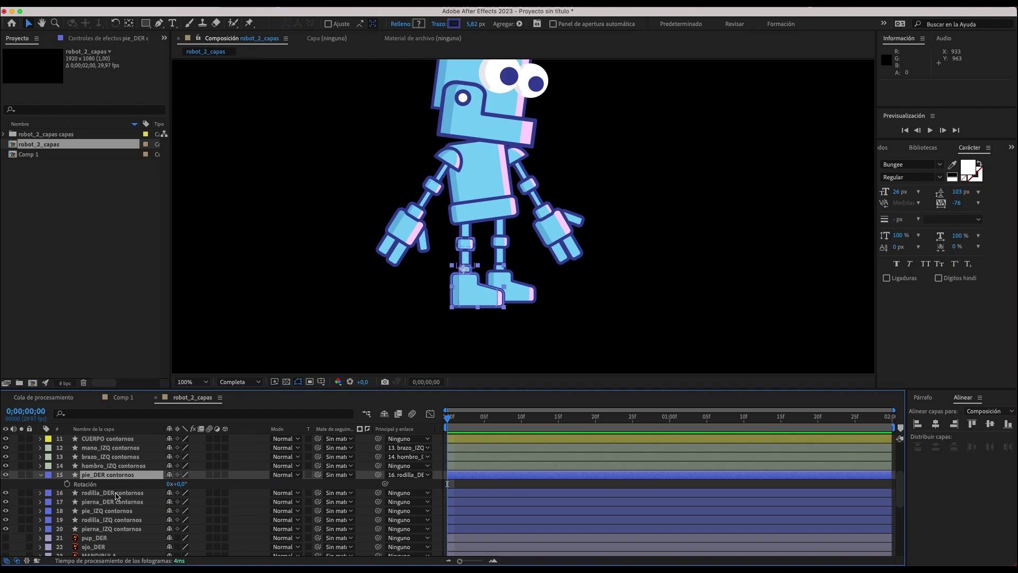
{"action": "left_click", "coordinate": [116, 494]}
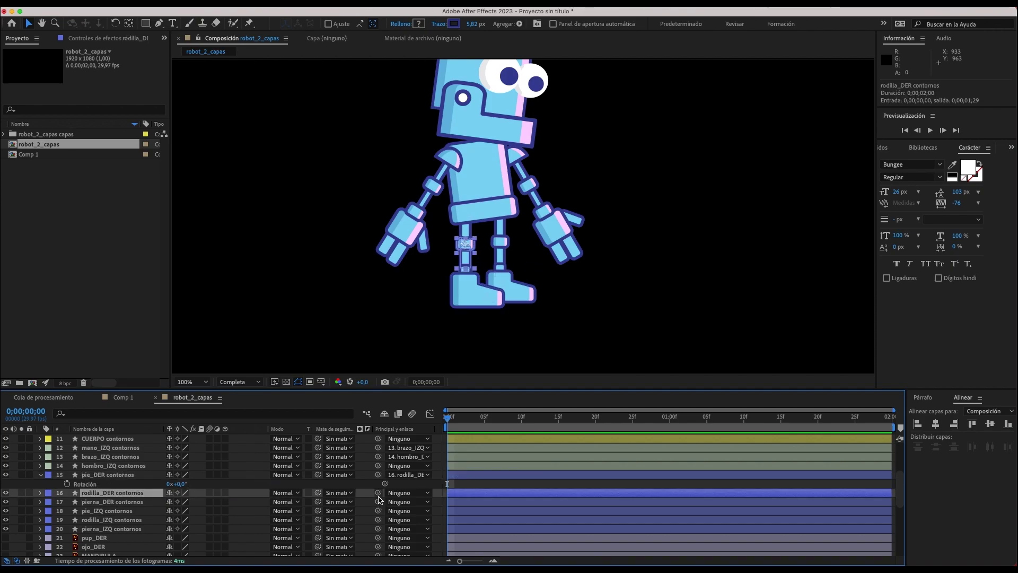
{"action": "left_click_drag", "start_coordinate": [378, 494], "coordinate": [122, 505]}
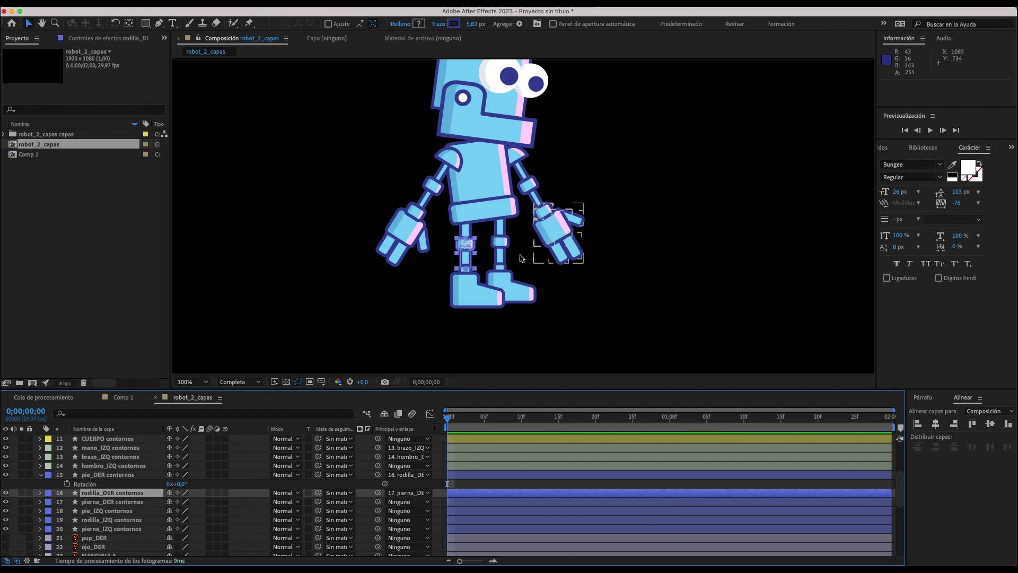
{"action": "left_click", "coordinate": [465, 235]}
- Test-drag the right leg, knee and foot to confirm the chain, undoing every move
{"action": "left_click_drag", "start_coordinate": [466, 233], "coordinate": [679, 180]}
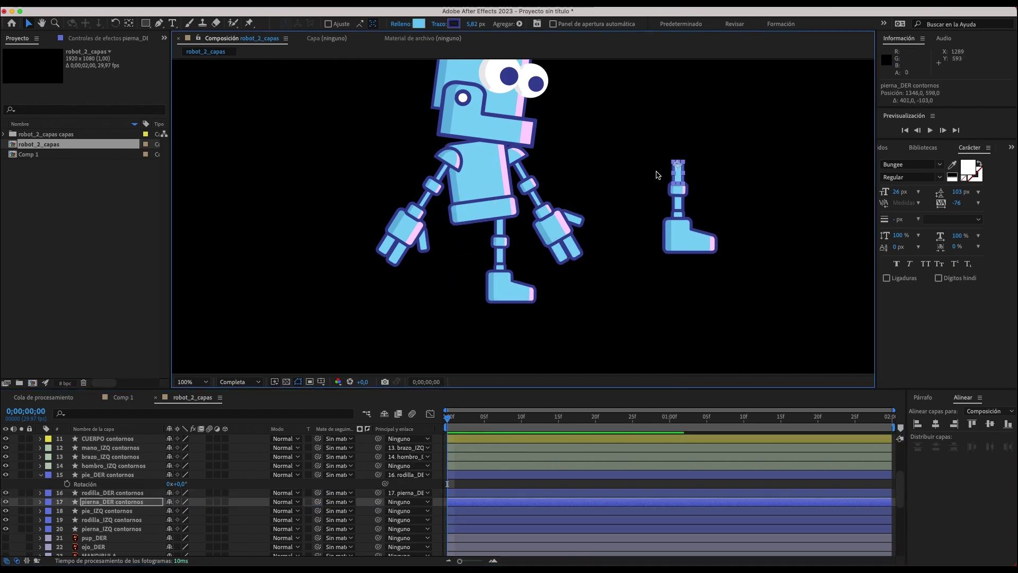
{"action": "mouse_move", "coordinate": [680, 207]}
{"action": "left_mouse_down"}
{"action": "mouse_move", "coordinate": [768, 239]}
{"action": "mouse_move", "coordinate": [713, 327]}
{"action": "left_mouse_up"}
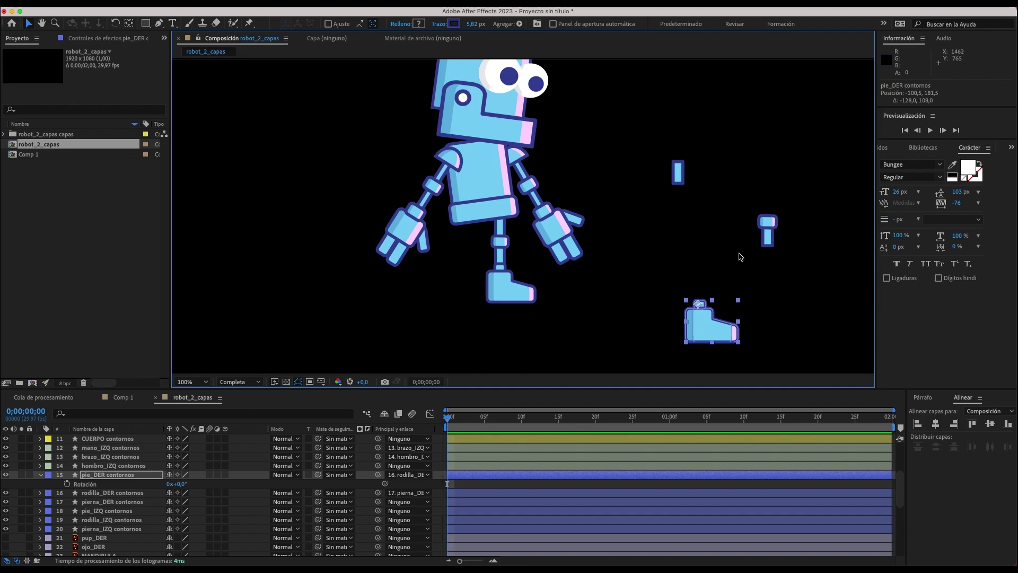
{"action": "mouse_move", "coordinate": [678, 168]}
{"action": "left_mouse_down"}
{"action": "mouse_move", "coordinate": [653, 124]}
{"action": "mouse_move", "coordinate": [631, 127]}
{"action": "left_mouse_up"}
{"action": "left_click_drag", "start_coordinate": [760, 236], "coordinate": [749, 265]}
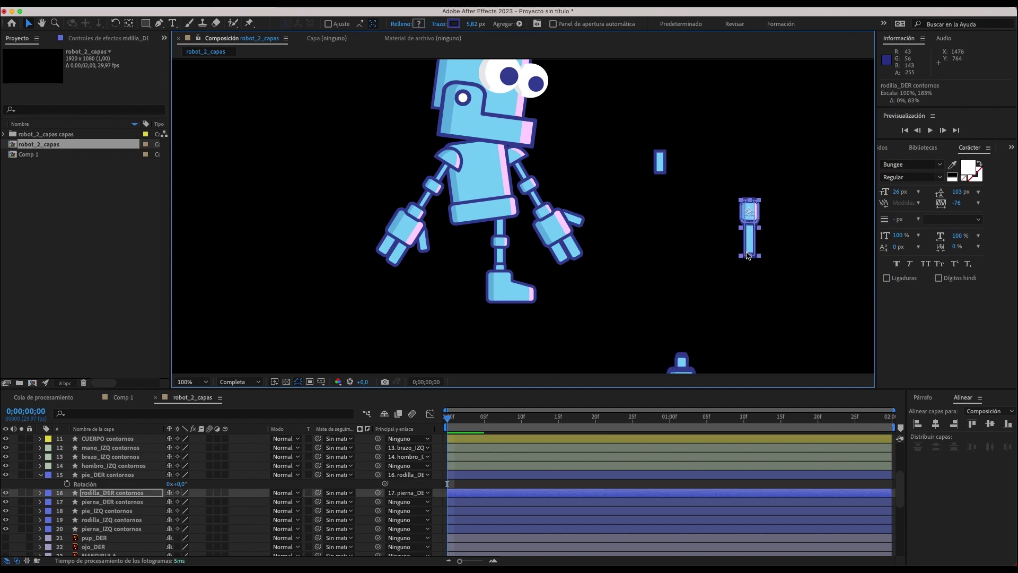
{"action": "key", "text": "ctrl+z"}
{"action": "left_click_drag", "start_coordinate": [750, 227], "coordinate": [744, 206]}
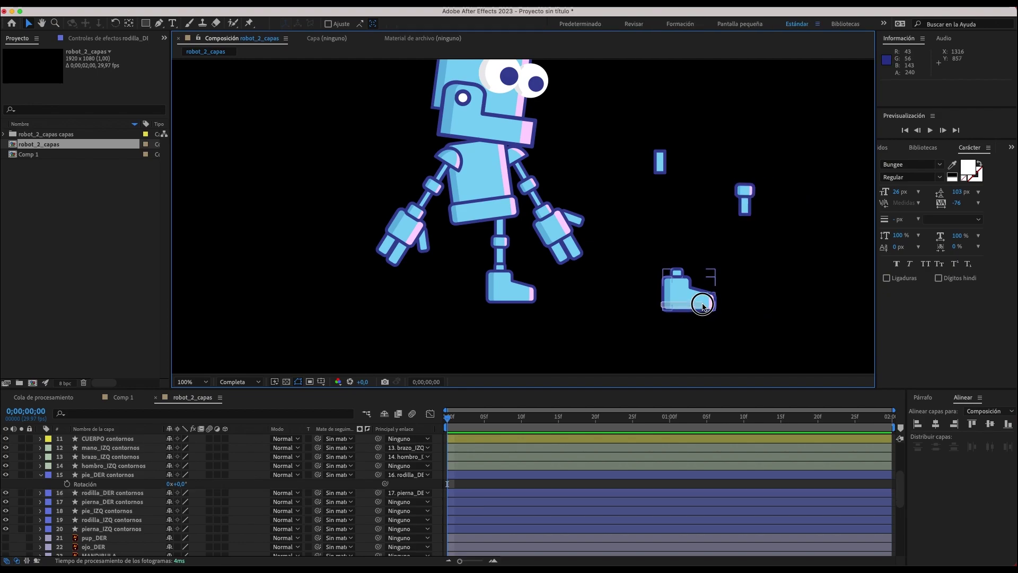
{"action": "left_click_drag", "start_coordinate": [688, 309], "coordinate": [711, 302]}
{"action": "key", "text": "ctrl+z"}
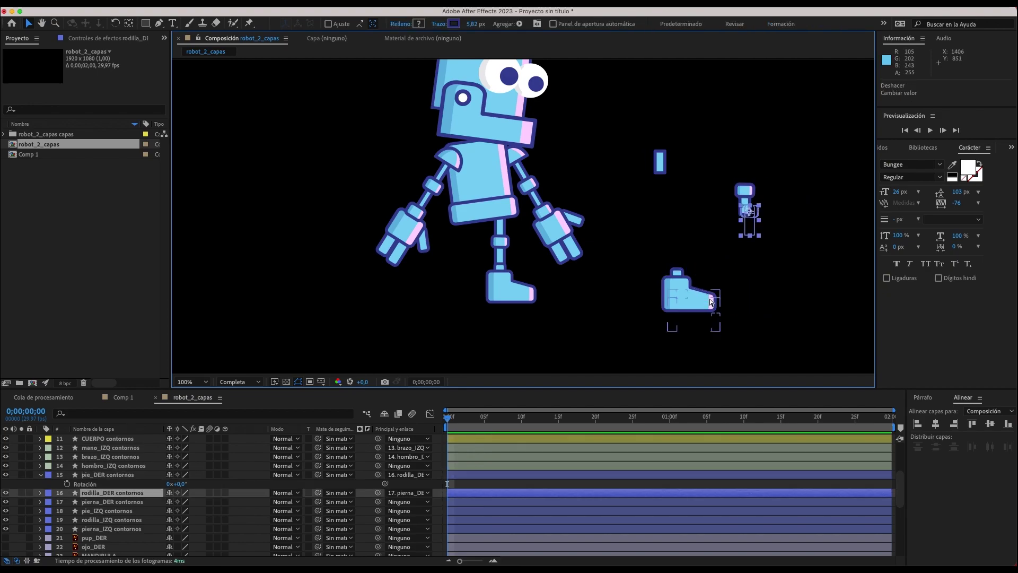
{"action": "key", "text": "ctrl+z"}
{"action": "key", "text": "ctrl+z"}
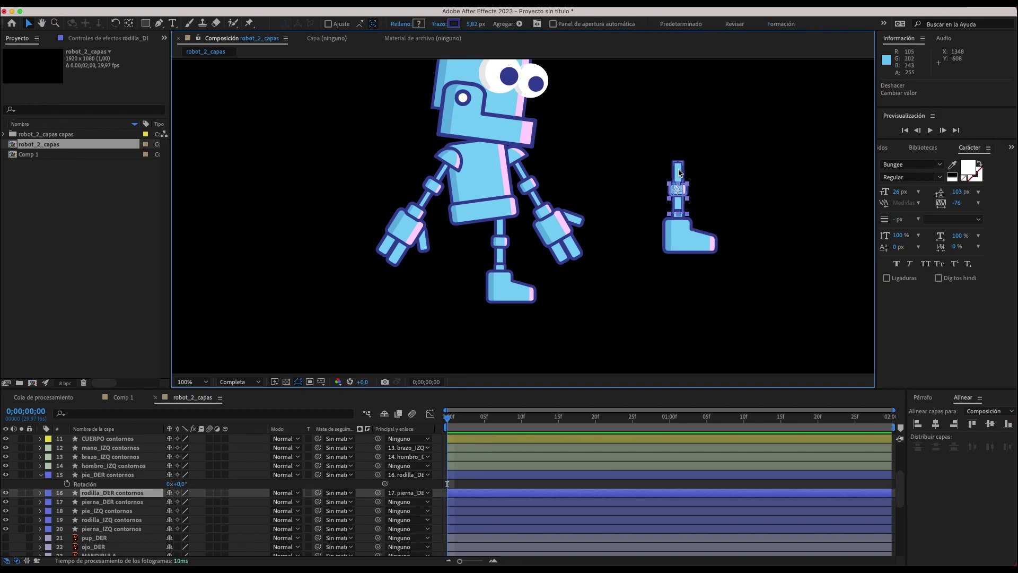
{"action": "key", "text": "ctrl+z"}
{"action": "left_click", "coordinate": [530, 299]}
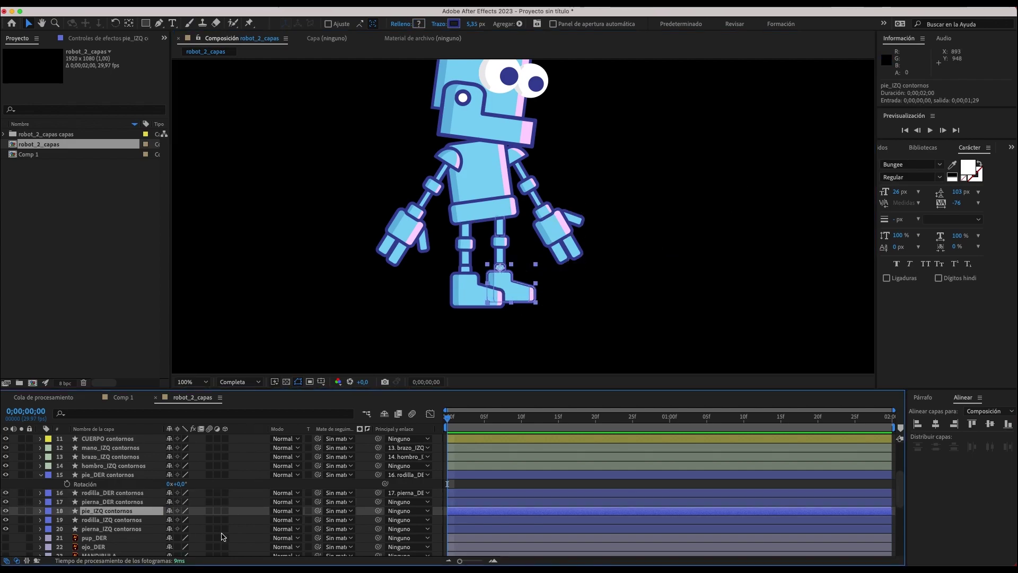
- Parent pie_IZQ to rodilla_IZQ and rodilla_IZQ to pierna_IZQ, test-moving the leg then undoing
{"action": "left_click_drag", "start_coordinate": [378, 511], "coordinate": [125, 522]}
{"action": "left_click", "coordinate": [142, 524]}
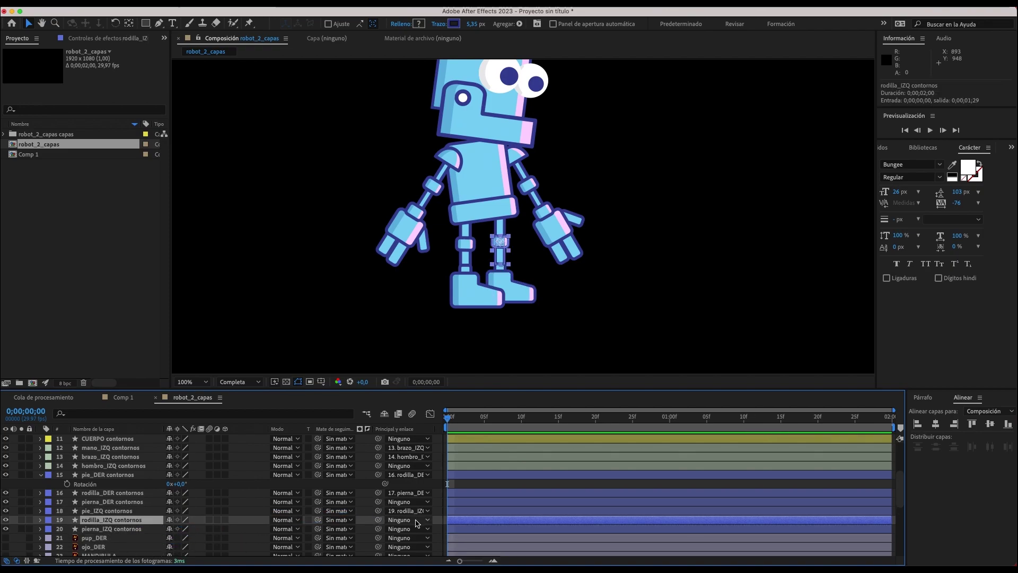
{"action": "left_click_drag", "start_coordinate": [374, 521], "coordinate": [125, 530]}
{"action": "left_click", "coordinate": [124, 529]}
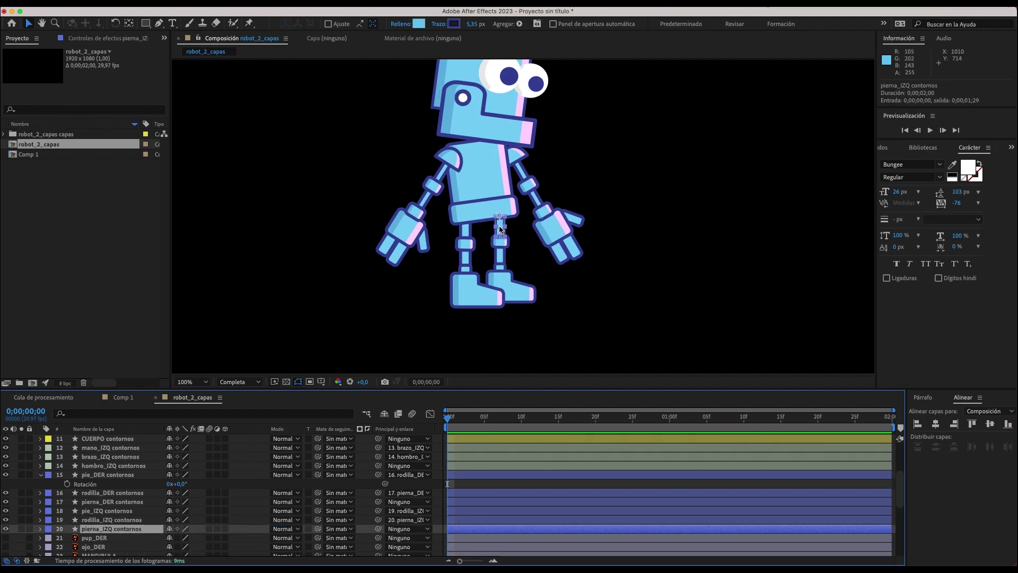
{"action": "left_click_drag", "start_coordinate": [500, 230], "coordinate": [671, 222]}
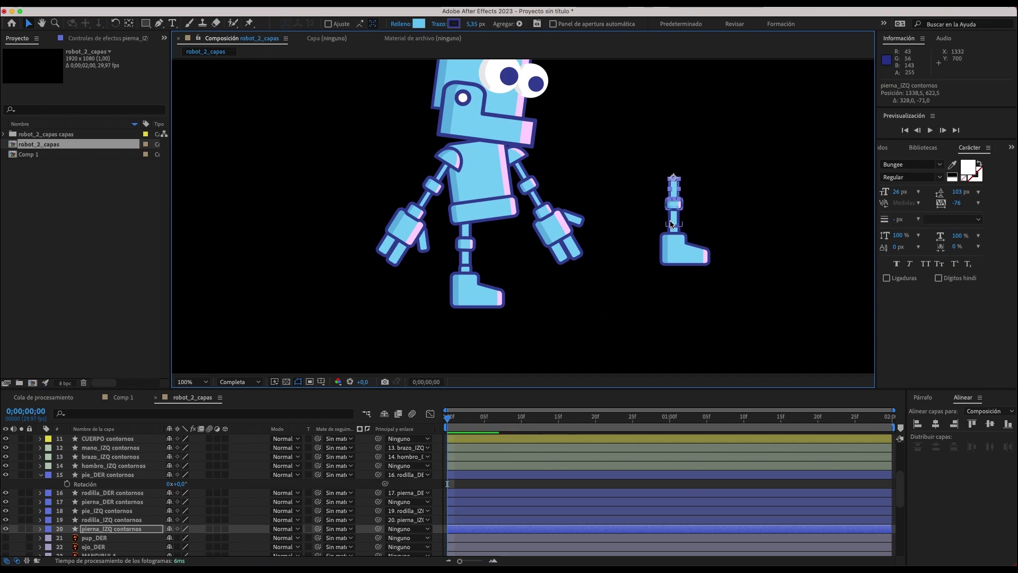
{"action": "key", "text": "ctrl+z"}
- Scrub pierna_IZQ's Rotation back and forth to check the knee and foot swing along
{"action": "key", "text": "r"}
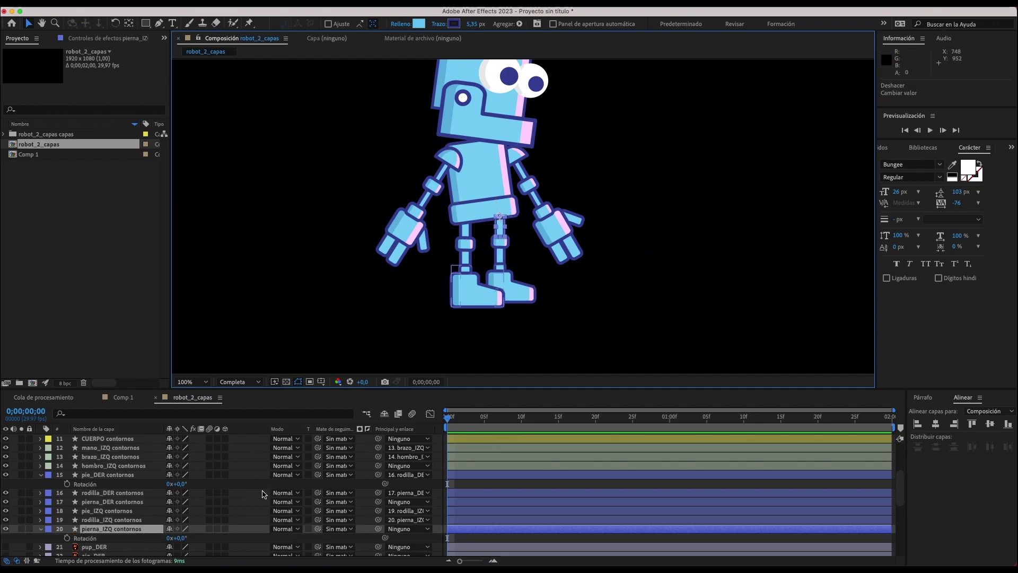
{"action": "left_click_drag", "start_coordinate": [178, 537], "coordinate": [143, 526]}
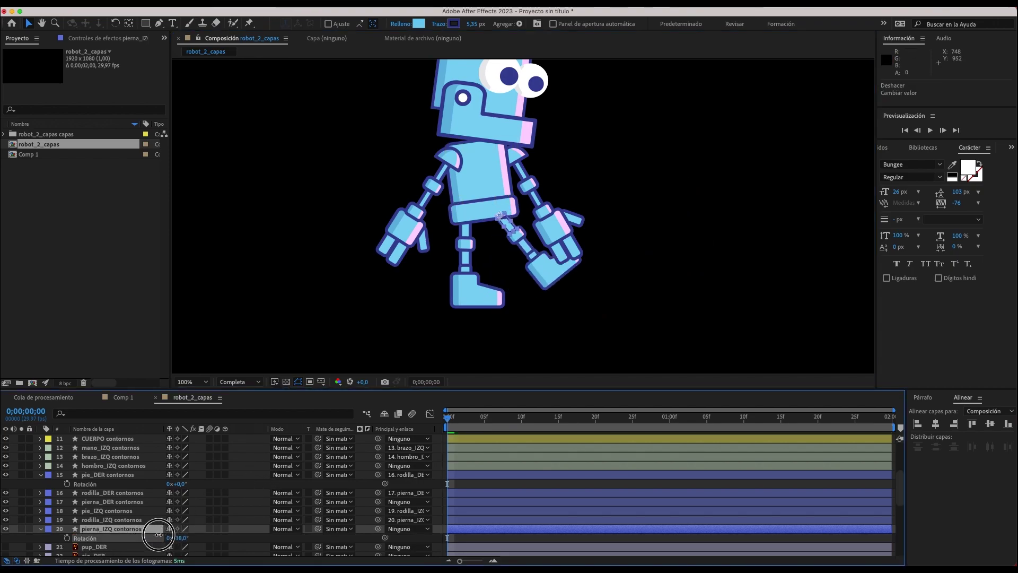
{"action": "left_click_drag", "start_coordinate": [143, 526], "coordinate": [175, 527]}
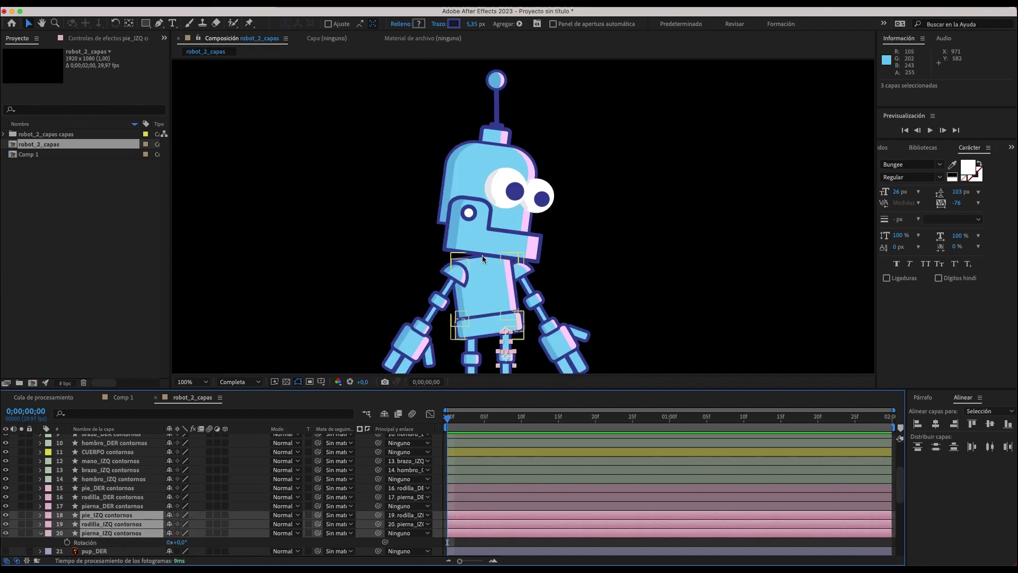
{"action": "left_click", "coordinate": [469, 225]}
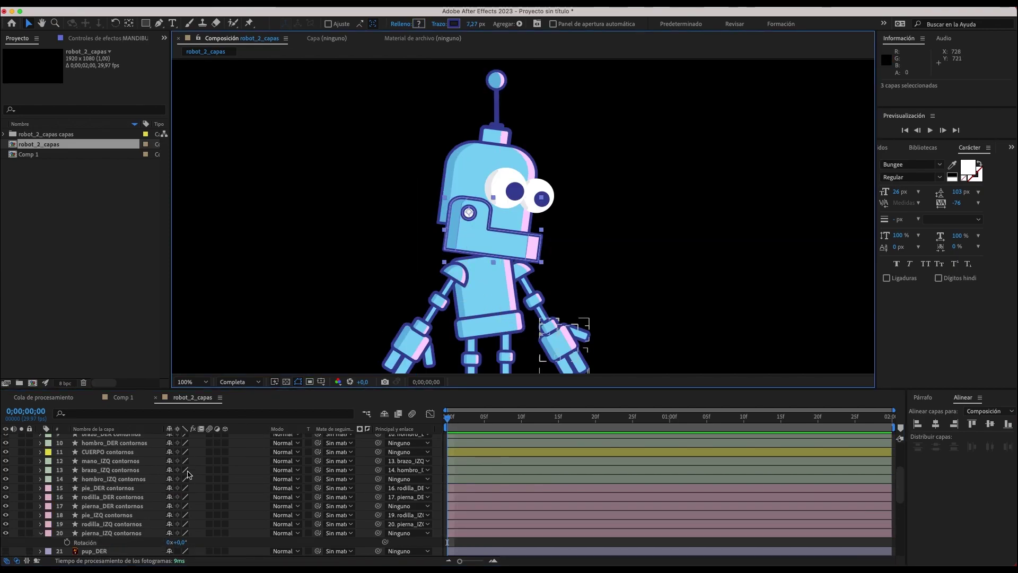
- Parent MANDIBULA contornos to CABEZA contornos and test-drag the head, then undo
{"action": "scroll", "coordinate": [295, 501], "scroll_direction": "up", "scroll_amount": 5}
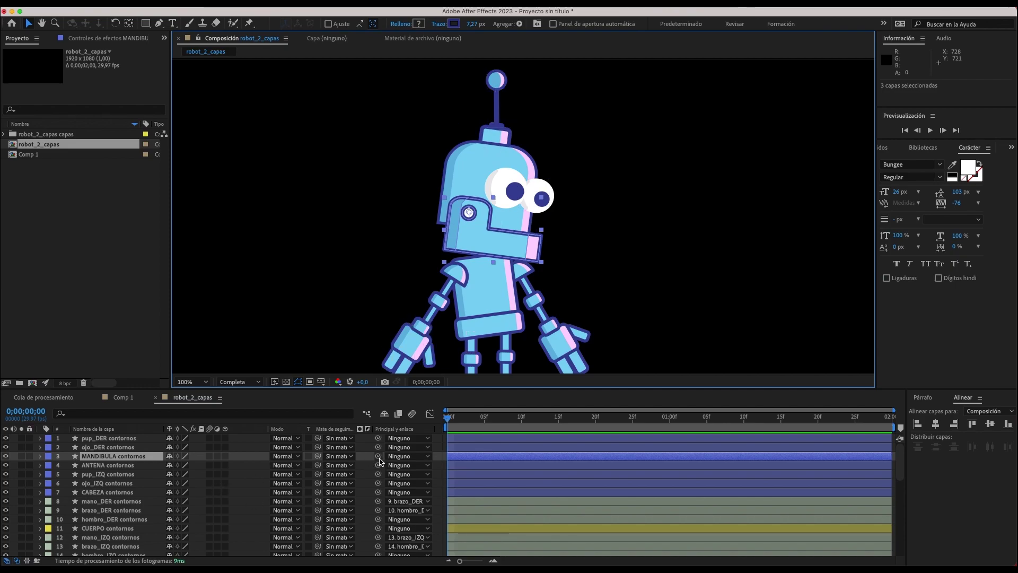
{"action": "mouse_move", "coordinate": [378, 456]}
{"action": "left_mouse_down"}
{"action": "mouse_move", "coordinate": [112, 483]}
{"action": "mouse_move", "coordinate": [123, 493]}
{"action": "left_mouse_up"}
{"action": "left_click", "coordinate": [121, 495]}
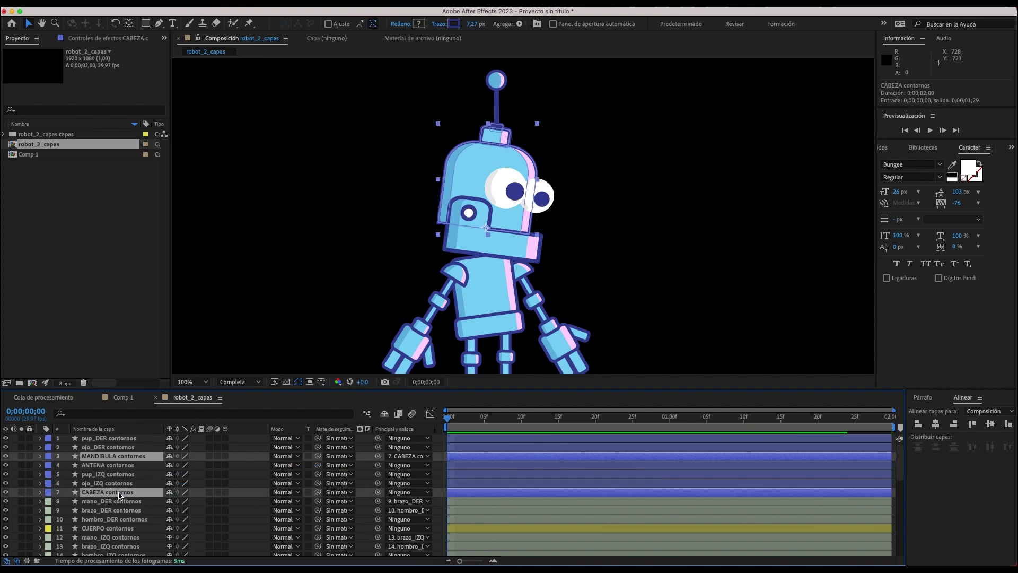
{"action": "left_click_drag", "start_coordinate": [482, 189], "coordinate": [308, 170]}
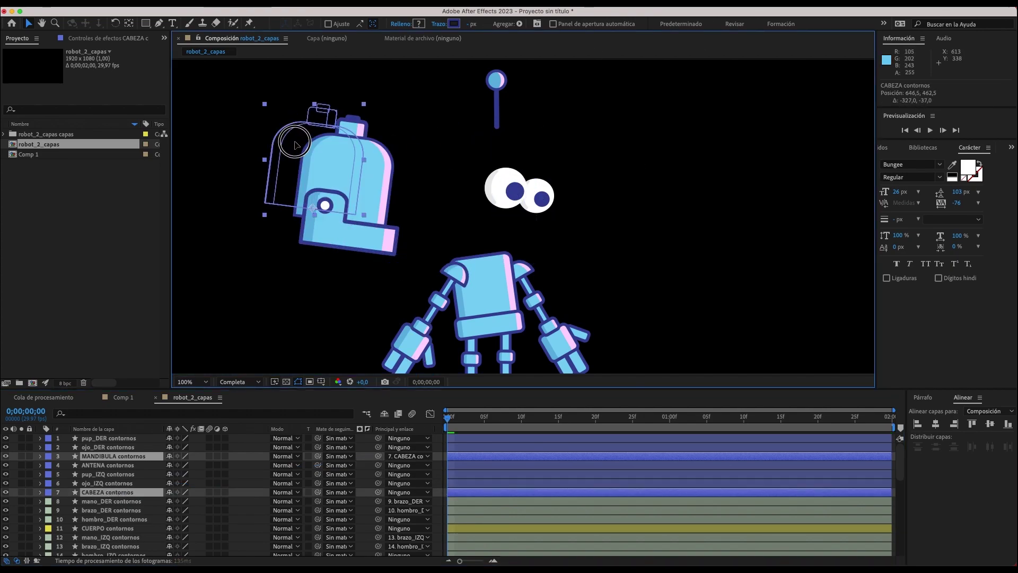
{"action": "key", "text": "super+z"}
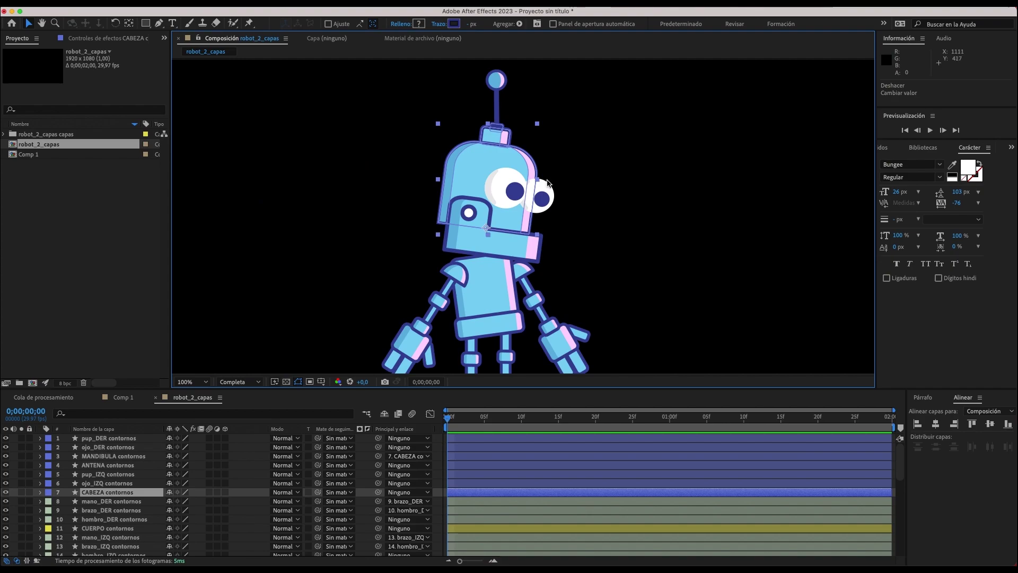
- Parent ANTENA contornos to CABEZA, test-move the head, undo, and clear the selection
{"action": "left_click", "coordinate": [114, 466]}
{"action": "left_click_drag", "start_coordinate": [374, 471], "coordinate": [110, 496]}
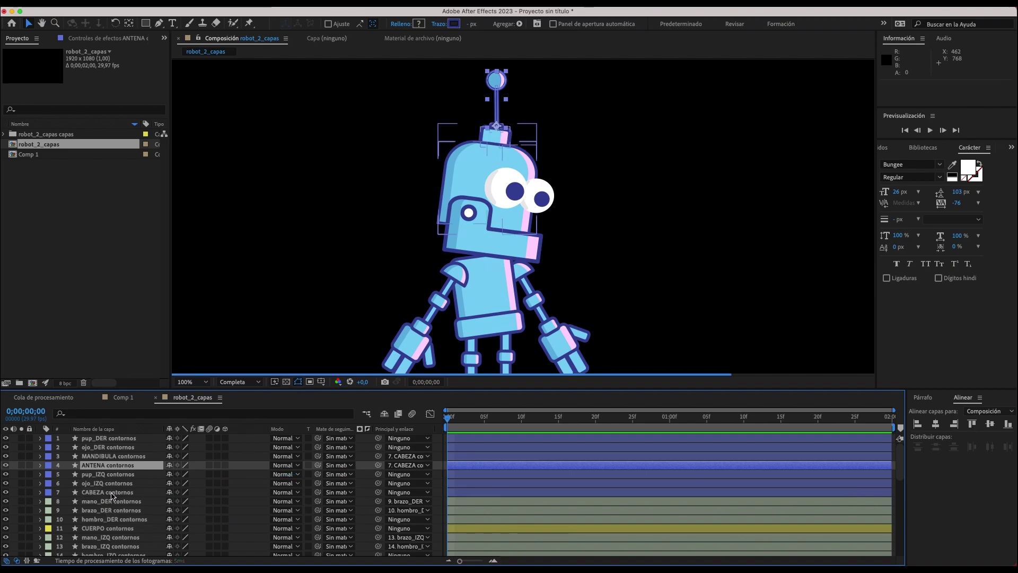
{"action": "left_click", "coordinate": [119, 495]}
{"action": "left_click_drag", "start_coordinate": [474, 175], "coordinate": [320, 190]}
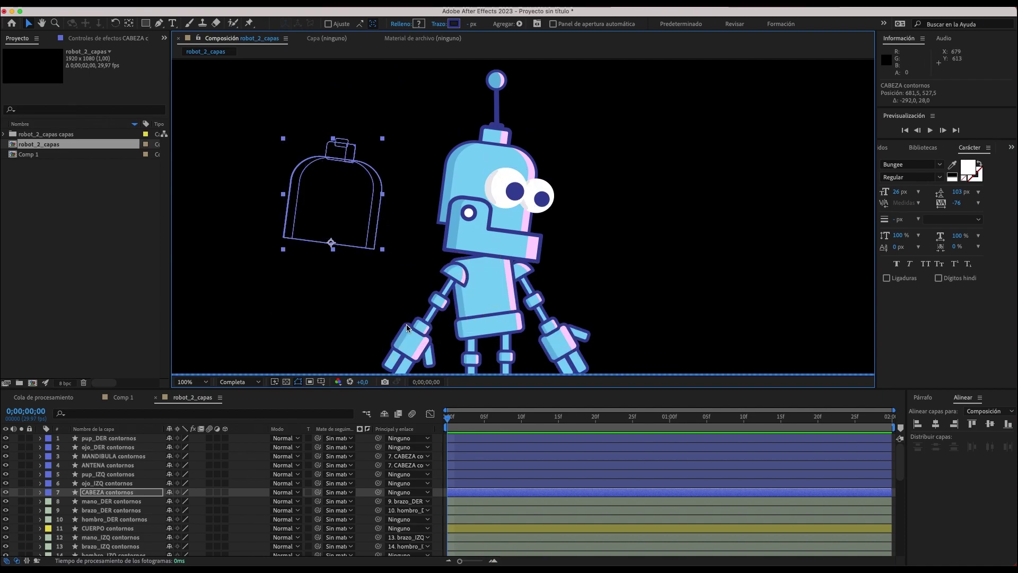
{"action": "left_click", "coordinate": [239, 382]}
{"action": "key", "text": "Escape"}
{"action": "key", "text": "ctrl+z"}
{"action": "key", "text": "ctrl+shift+a"}
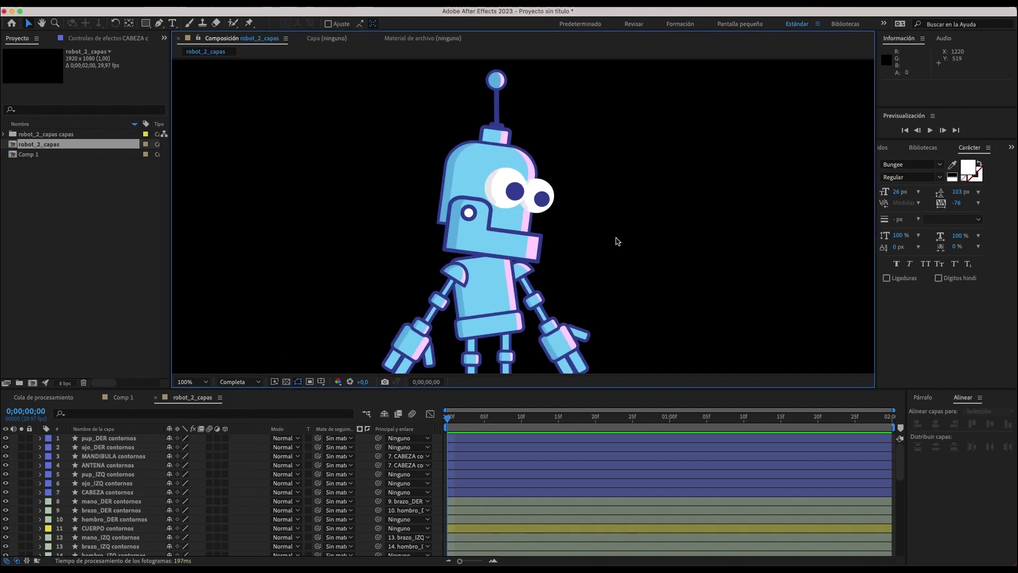
- Parent hombro_DER contornos to CUERPO contornos
{"action": "left_click", "coordinate": [501, 290]}
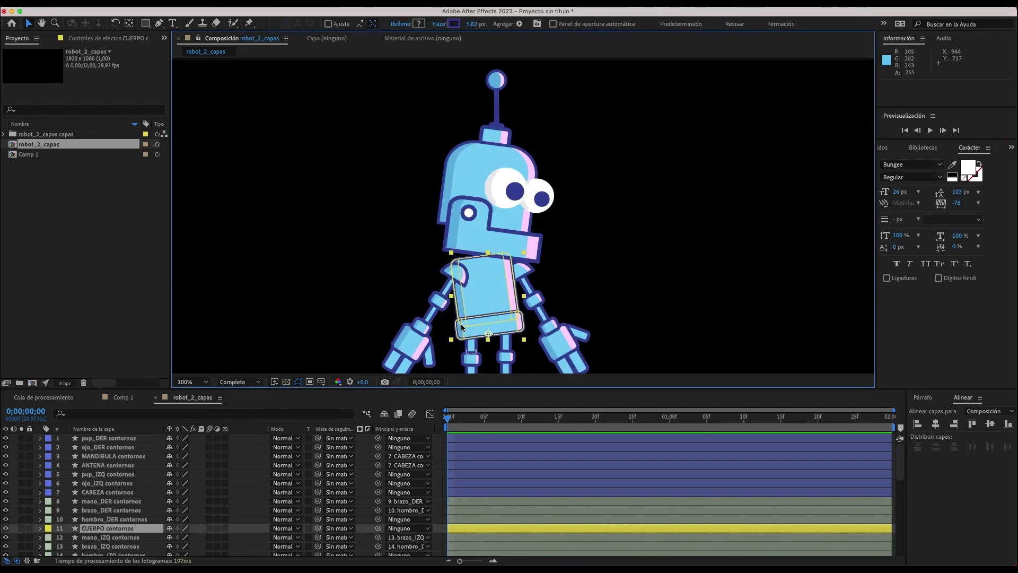
{"action": "left_click", "coordinate": [462, 275]}
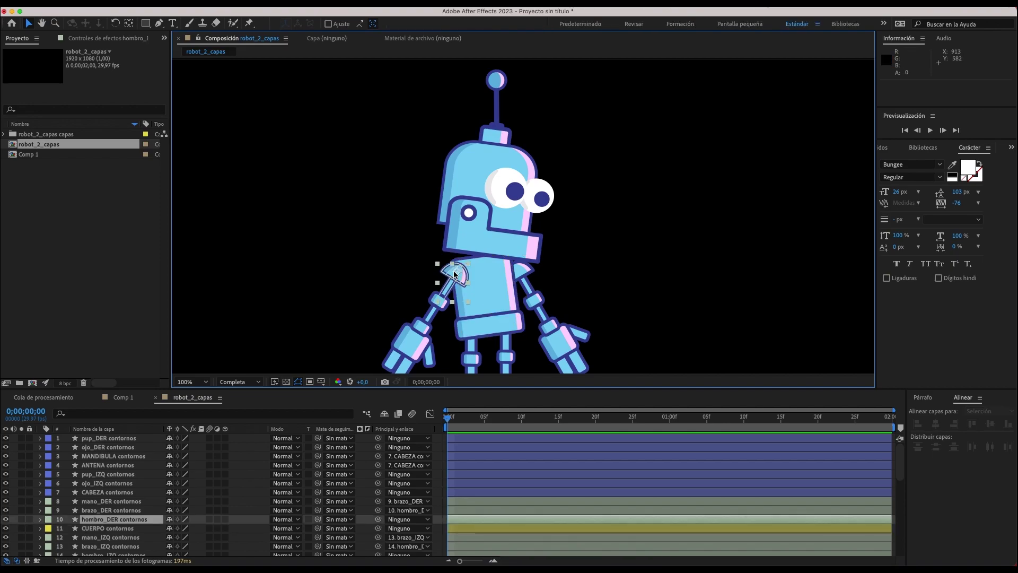
{"action": "left_click", "coordinate": [523, 276]}
{"action": "left_click", "coordinate": [512, 271]}
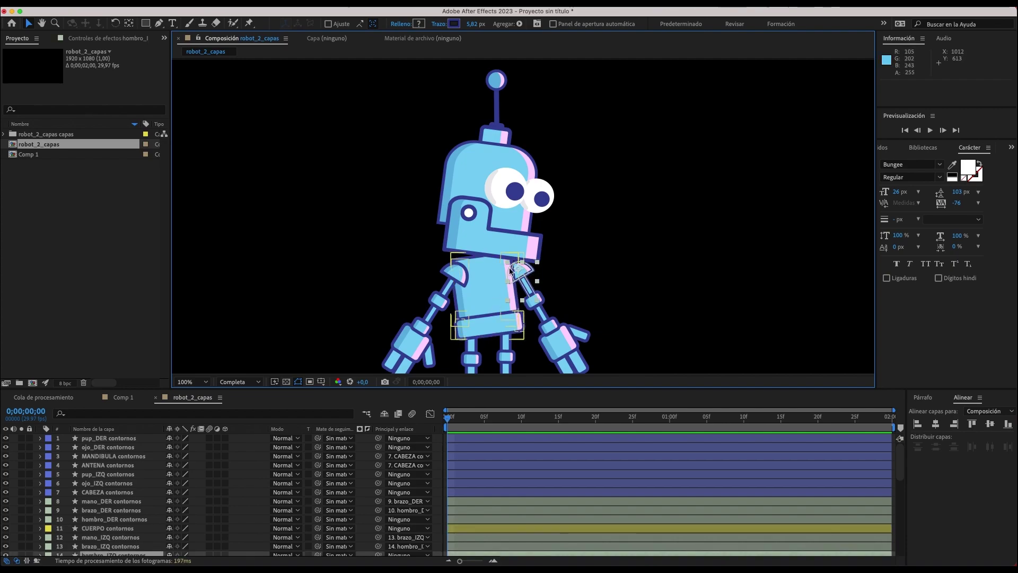
{"action": "left_click", "coordinate": [457, 276]}
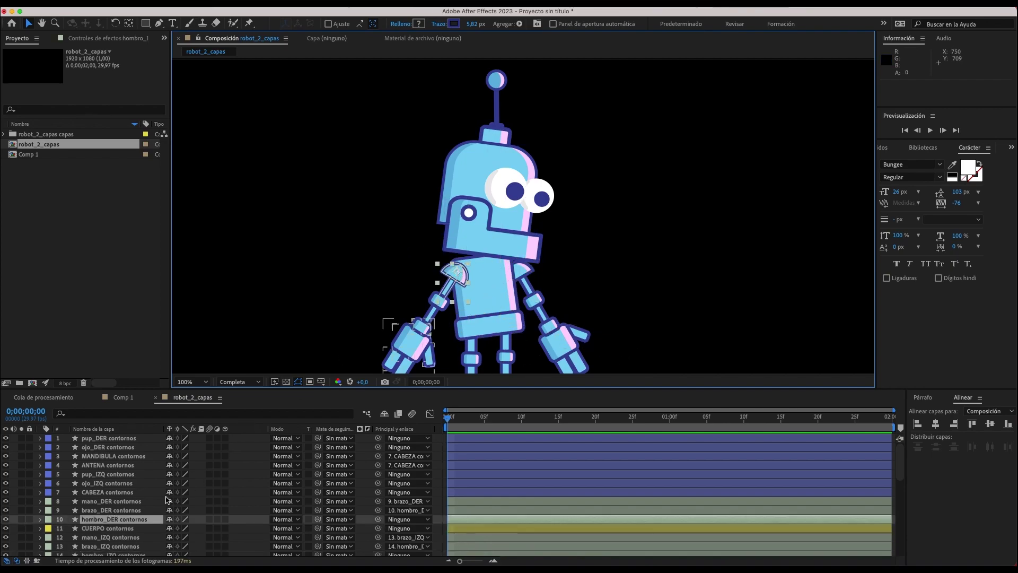
{"action": "left_click_drag", "start_coordinate": [378, 519], "coordinate": [103, 529]}
{"action": "left_click", "coordinate": [106, 528]}
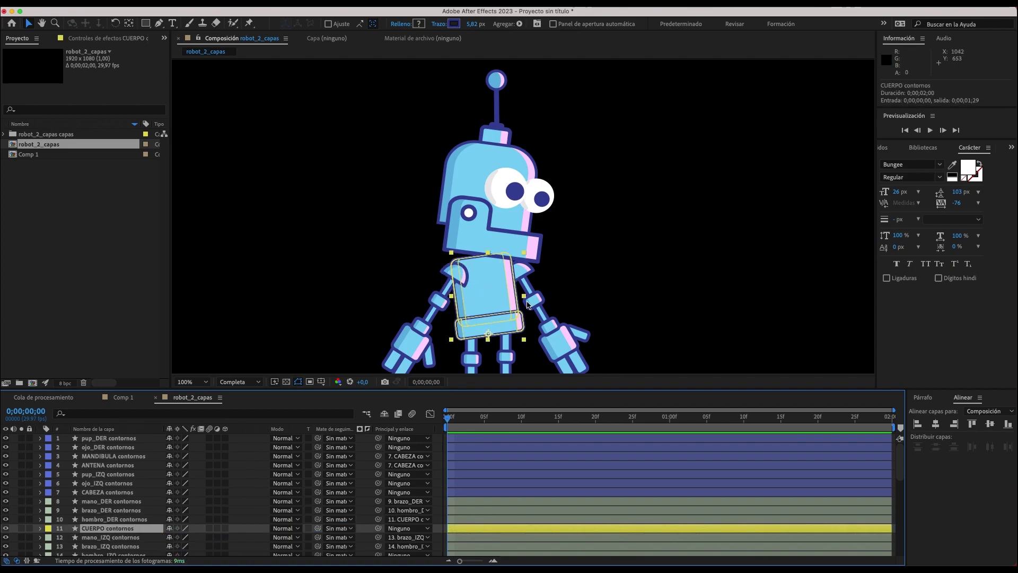
- Parent hombro_IZQ contornos to CUERPO and test-drag the body, then undo
{"action": "left_click", "coordinate": [524, 272]}
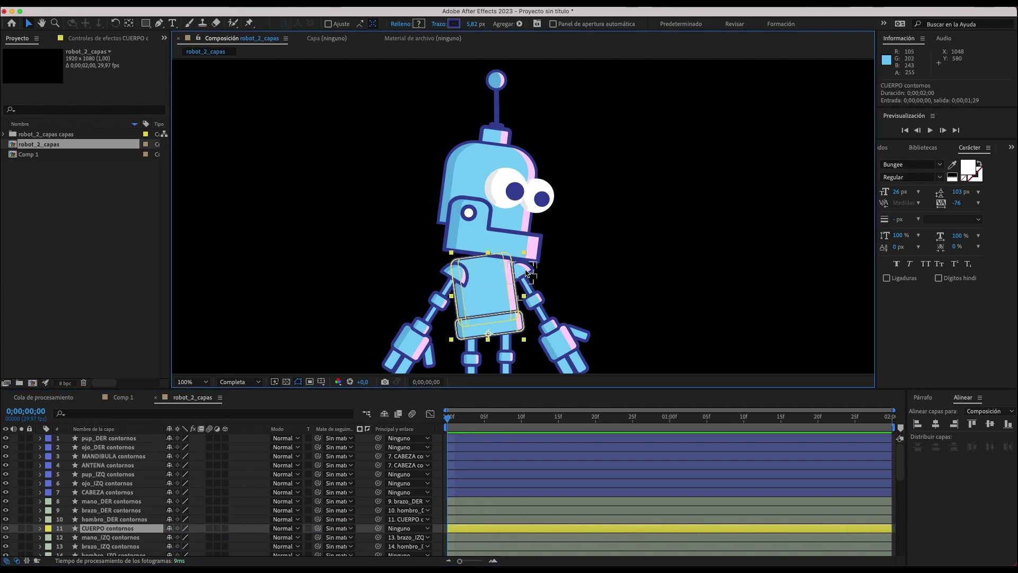
{"action": "left_click", "coordinate": [529, 273]}
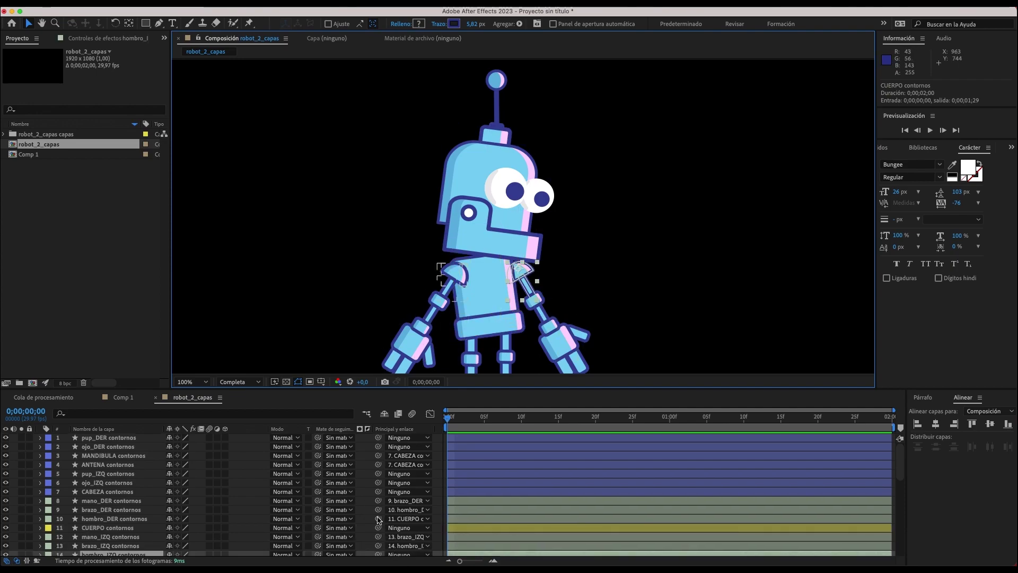
{"action": "left_click_drag", "start_coordinate": [379, 555], "coordinate": [106, 510]}
{"action": "left_click", "coordinate": [104, 510]}
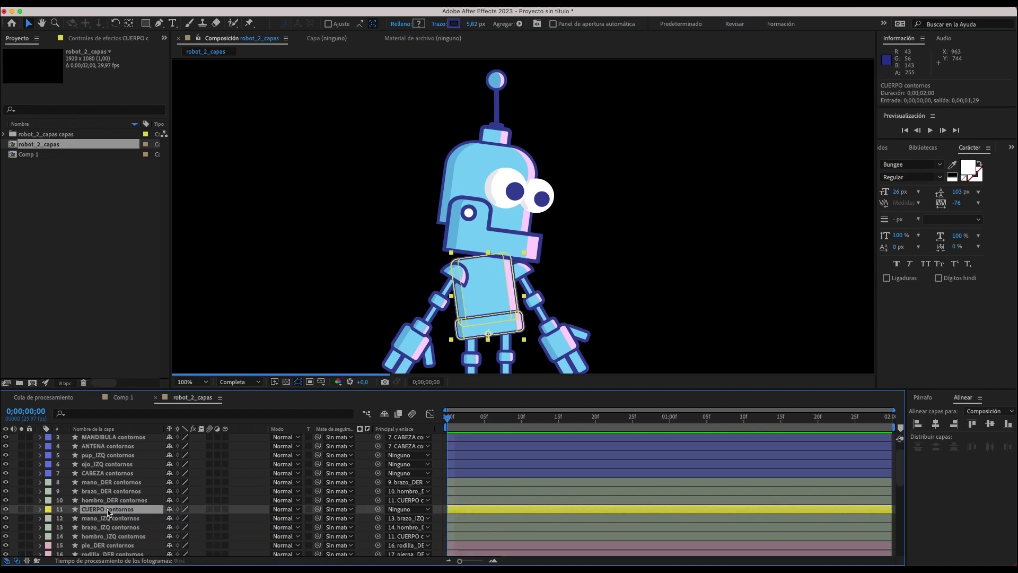
{"action": "mouse_move", "coordinate": [465, 282]}
{"action": "left_mouse_down"}
{"action": "mouse_move", "coordinate": [326, 224]}
{"action": "mouse_move", "coordinate": [488, 296]}
{"action": "left_mouse_up"}
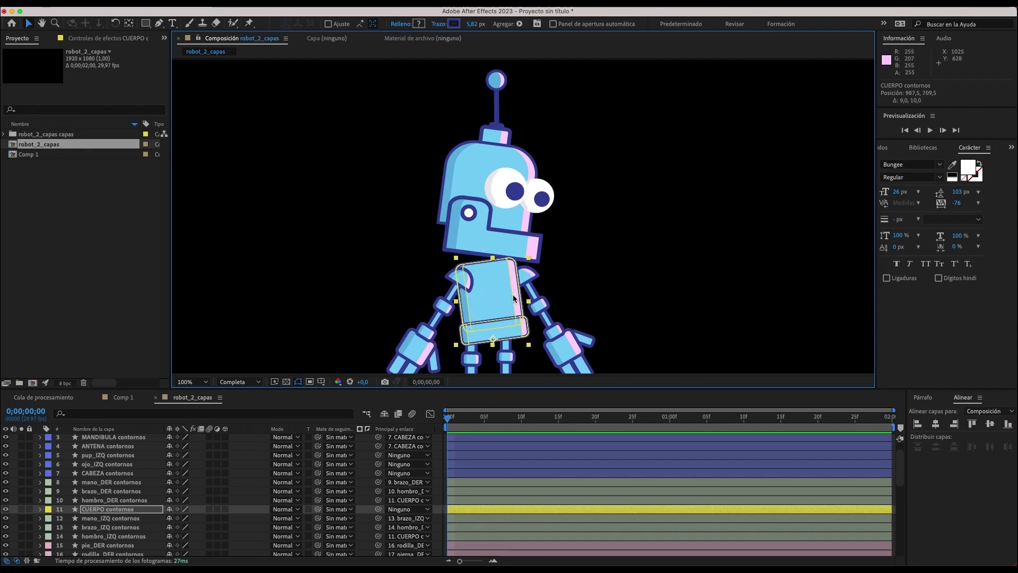
{"action": "key", "text": "super+z"}
- Parent CABEZA contornos to CUERPO and test-drag the body with its head and arms
{"action": "left_click", "coordinate": [474, 160]}
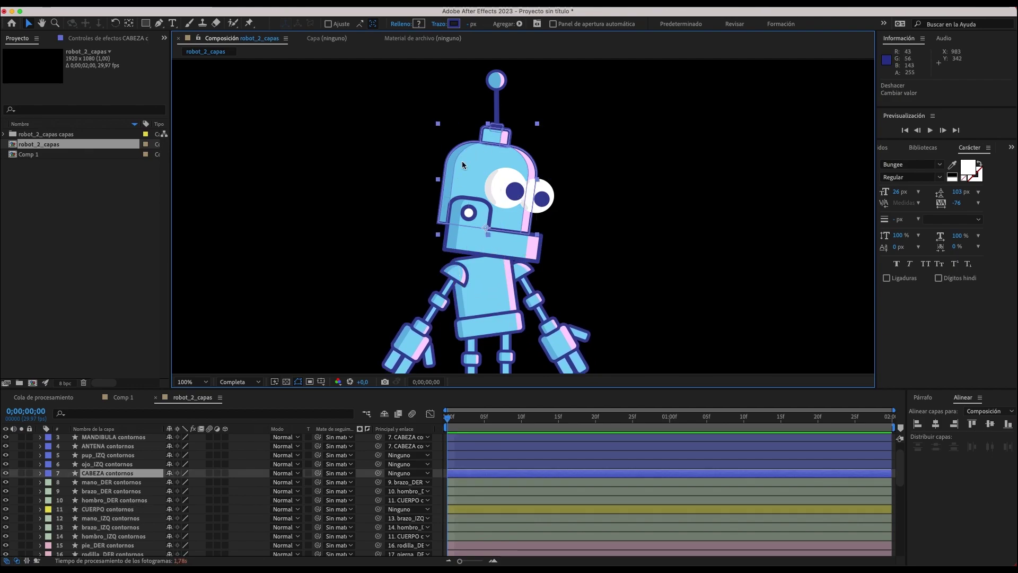
{"action": "left_click_drag", "start_coordinate": [378, 473], "coordinate": [126, 510]}
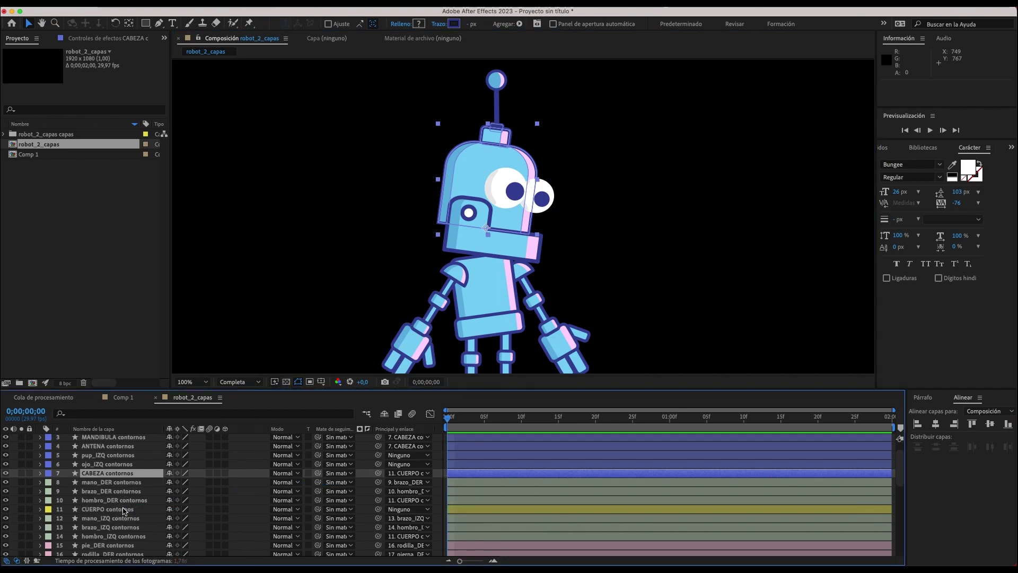
{"action": "left_click", "coordinate": [486, 292]}
{"action": "left_click_drag", "start_coordinate": [491, 297], "coordinate": [479, 266]}
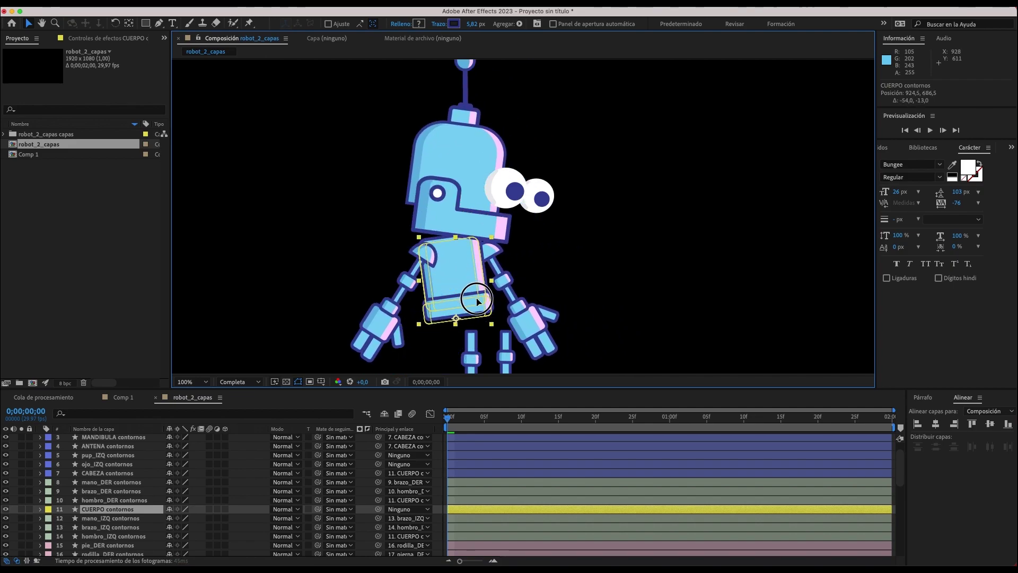
{"action": "left_click_drag", "start_coordinate": [479, 266], "coordinate": [473, 291]}
- Parent pup_DER, ojo_DER, pup_IZQ and ojo_IZQ to CABEZA contornos, test-drag the head, then undo
{"action": "key", "text": "ctrl+z"}
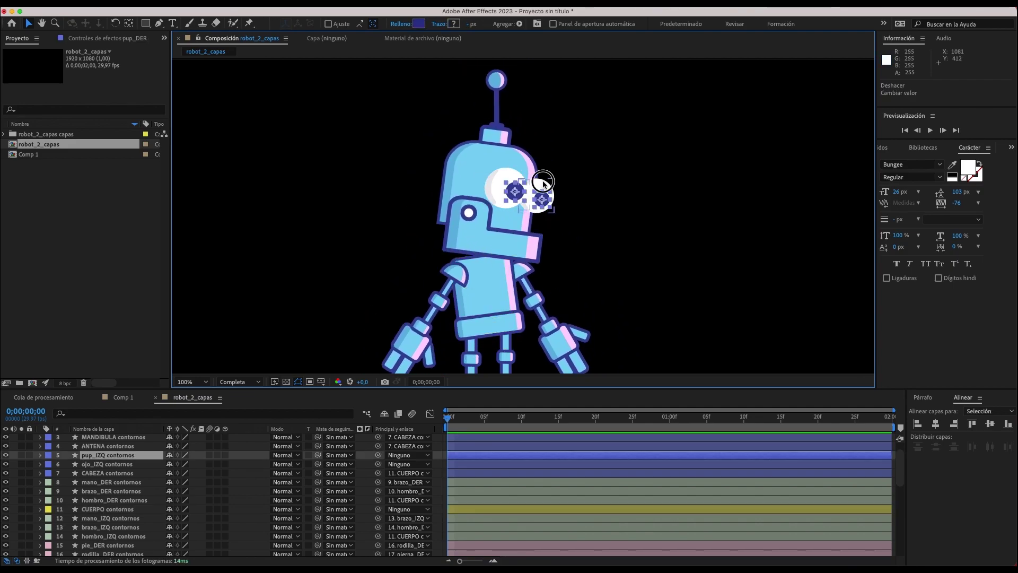
{"action": "left_click", "coordinate": [543, 183], "text": "shift"}
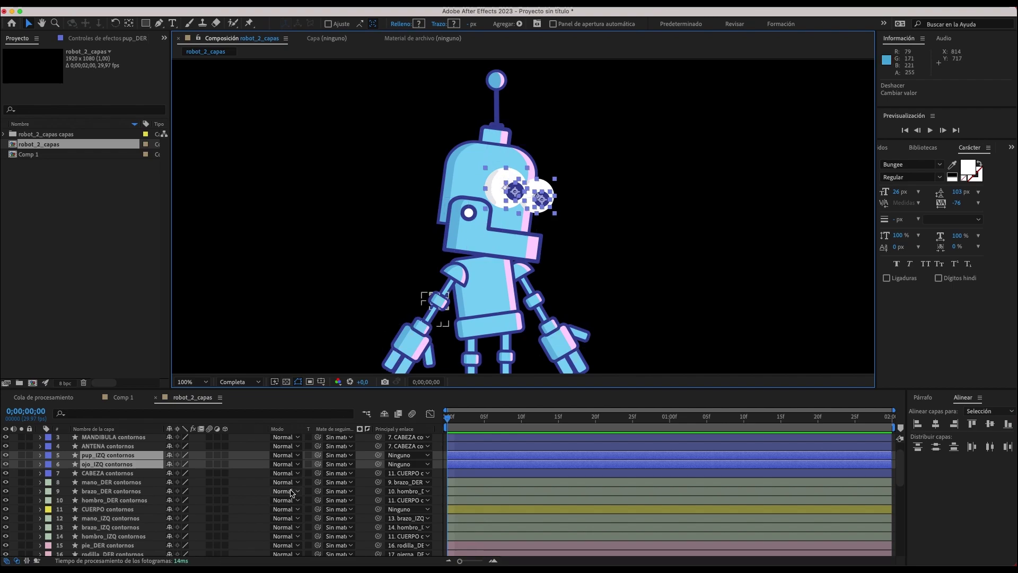
{"action": "scroll", "coordinate": [292, 491], "scroll_direction": "up", "scroll_amount": 2}
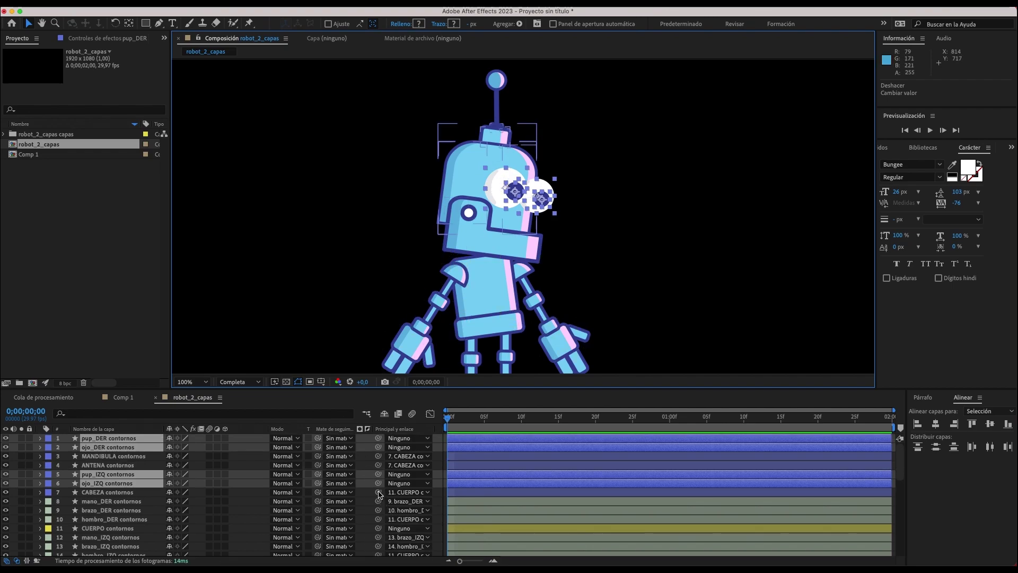
{"action": "mouse_move", "coordinate": [378, 483]}
{"action": "left_mouse_down"}
{"action": "mouse_move", "coordinate": [93, 500]}
{"action": "mouse_move", "coordinate": [106, 494]}
{"action": "left_mouse_up"}
{"action": "left_click", "coordinate": [108, 492]}
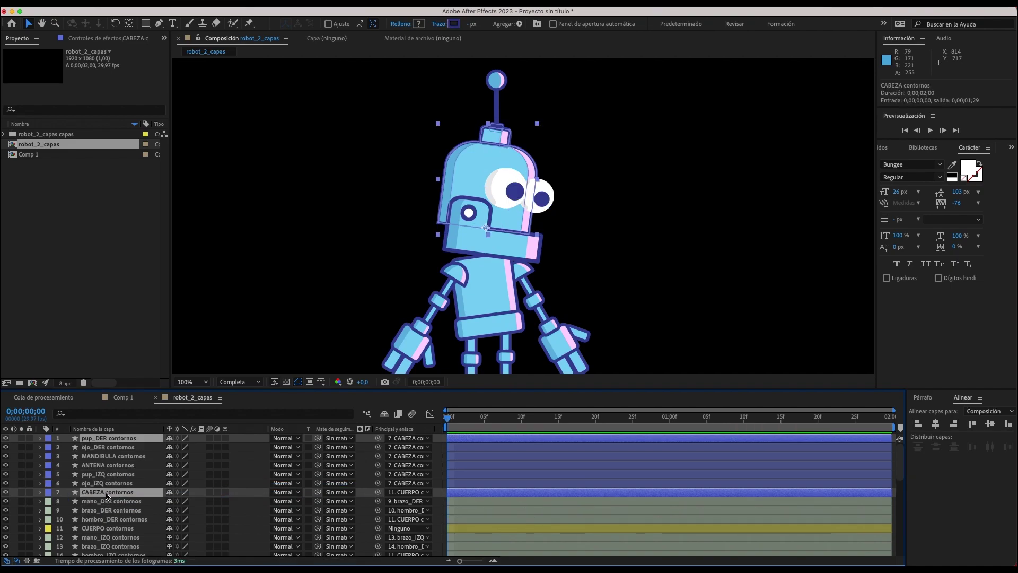
{"action": "left_click", "coordinate": [461, 170]}
{"action": "left_click_drag", "start_coordinate": [460, 170], "coordinate": [395, 166]}
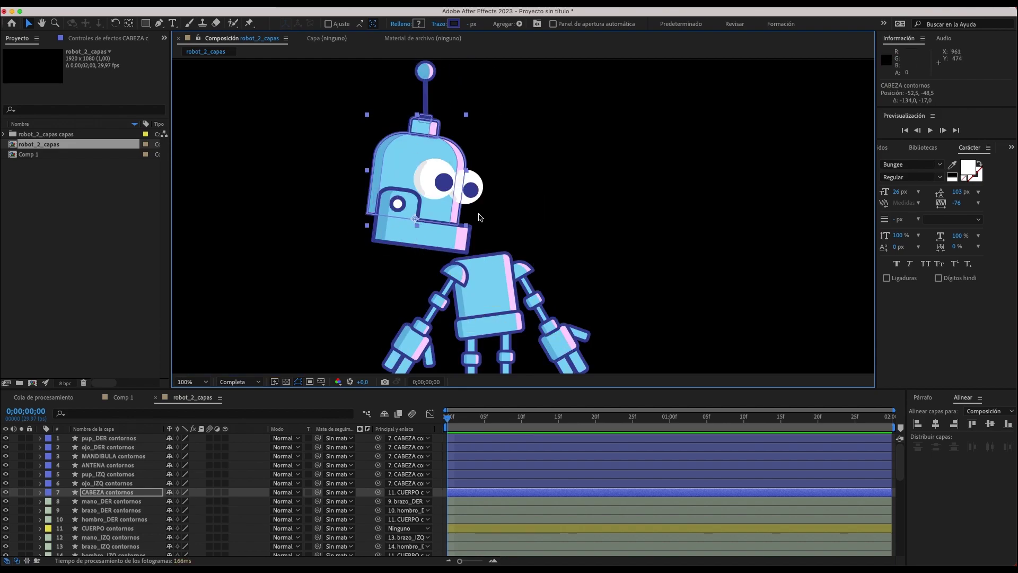
{"action": "key", "text": "ctrl+z"}
- Test-drag CUERPO with all its children, undo the move, and pan to the robot
{"action": "left_click", "coordinate": [488, 303]}
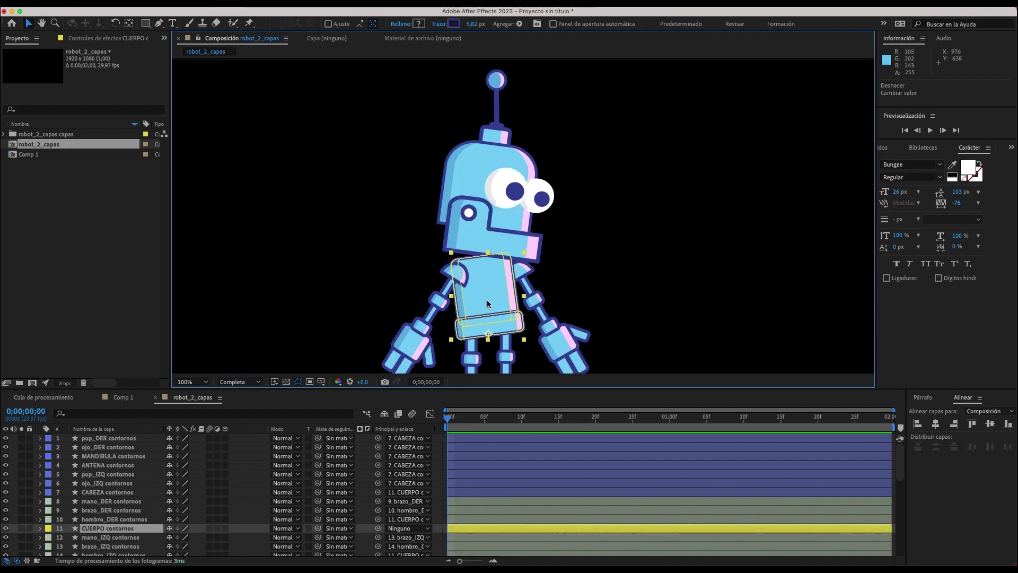
{"action": "left_click_drag", "start_coordinate": [487, 301], "coordinate": [455, 278]}
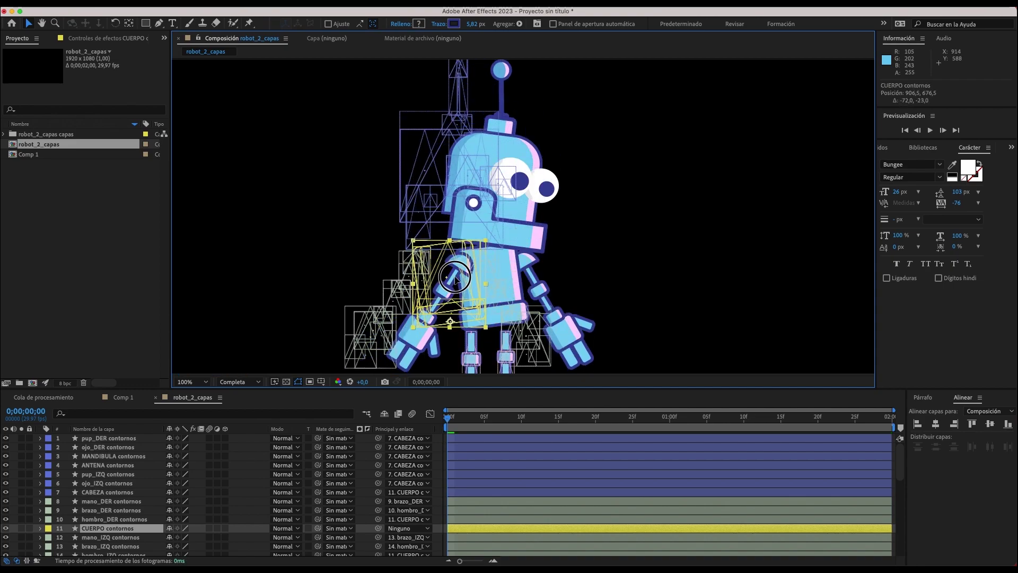
{"action": "key", "text": "ctrl+z"}
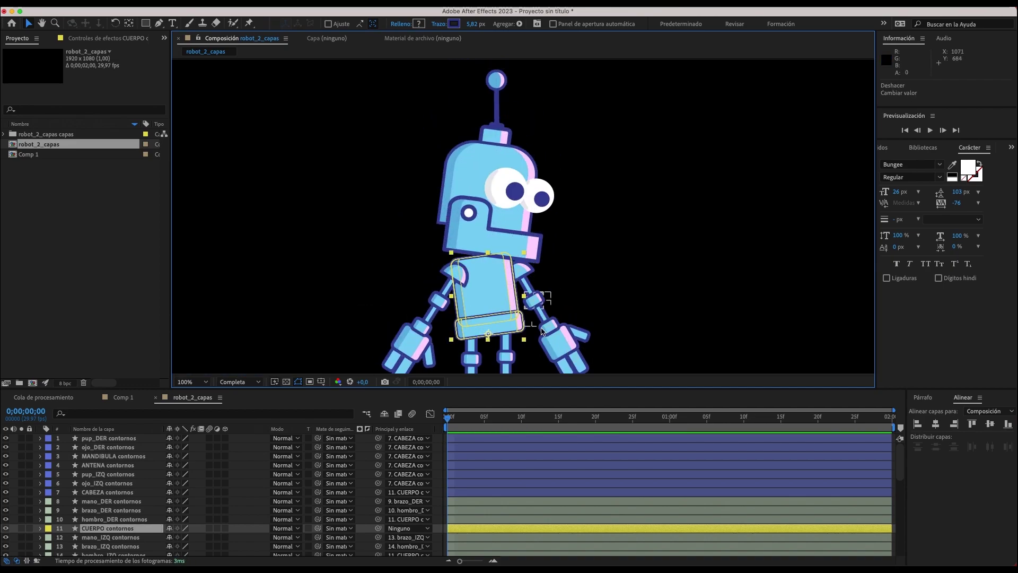
{"action": "left_click_drag", "start_coordinate": [615, 270], "coordinate": [603, 213]}
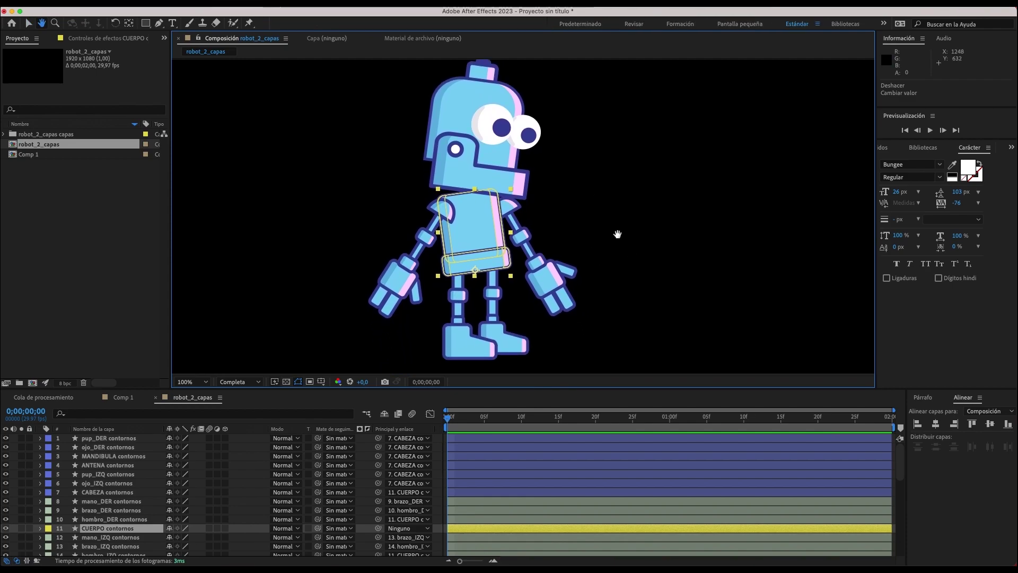
- Tilt CUERPO's Rotación to test the rig, settle at 1.0°, and zoom out to the whole robot
{"action": "key", "text": "r"}
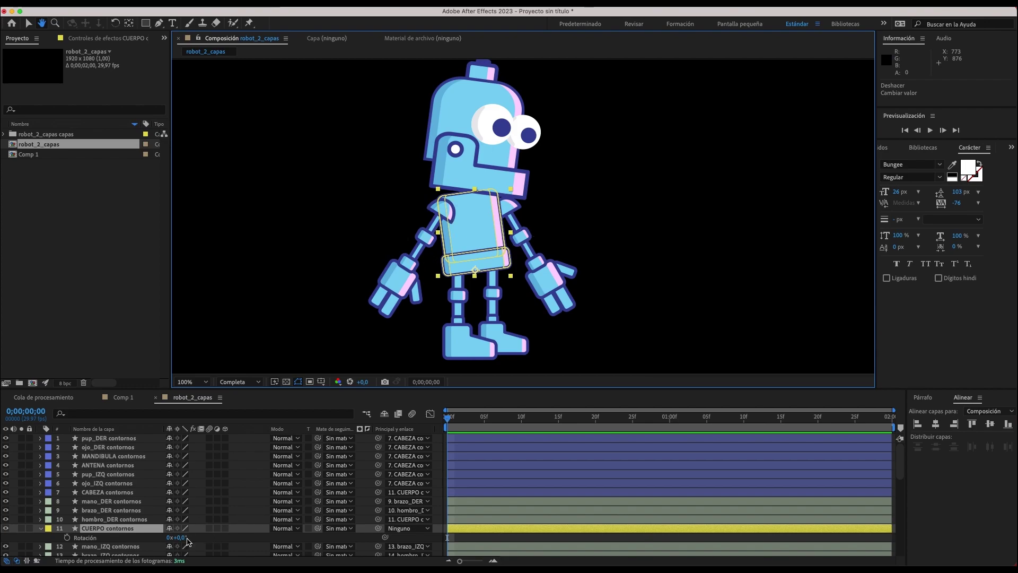
{"action": "mouse_move", "coordinate": [182, 538]}
{"action": "left_mouse_down"}
{"action": "mouse_move", "coordinate": [171, 537]}
{"action": "mouse_move", "coordinate": [186, 537]}
{"action": "left_mouse_up"}
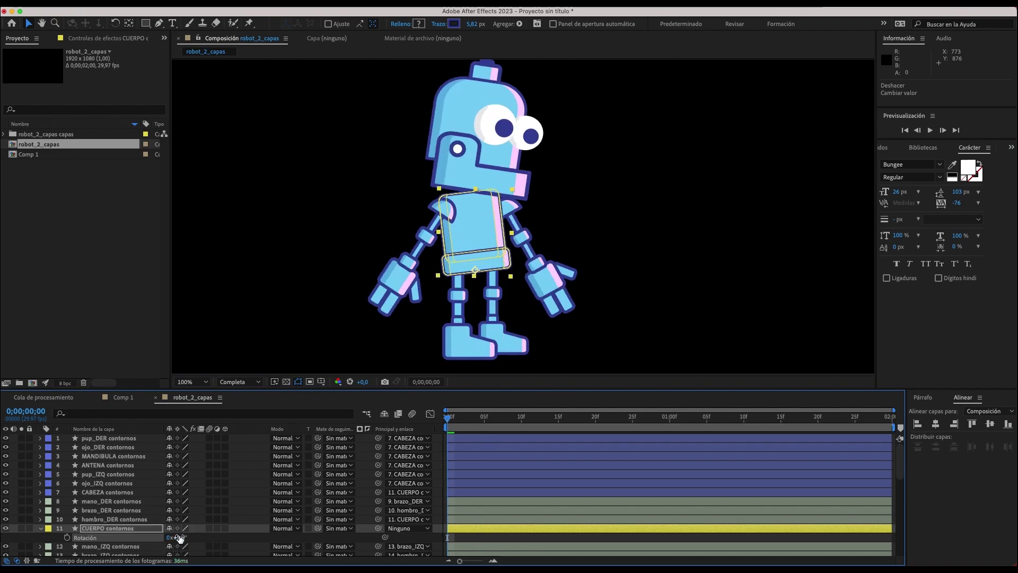
{"action": "left_click_drag", "start_coordinate": [188, 538], "coordinate": [180, 535]}
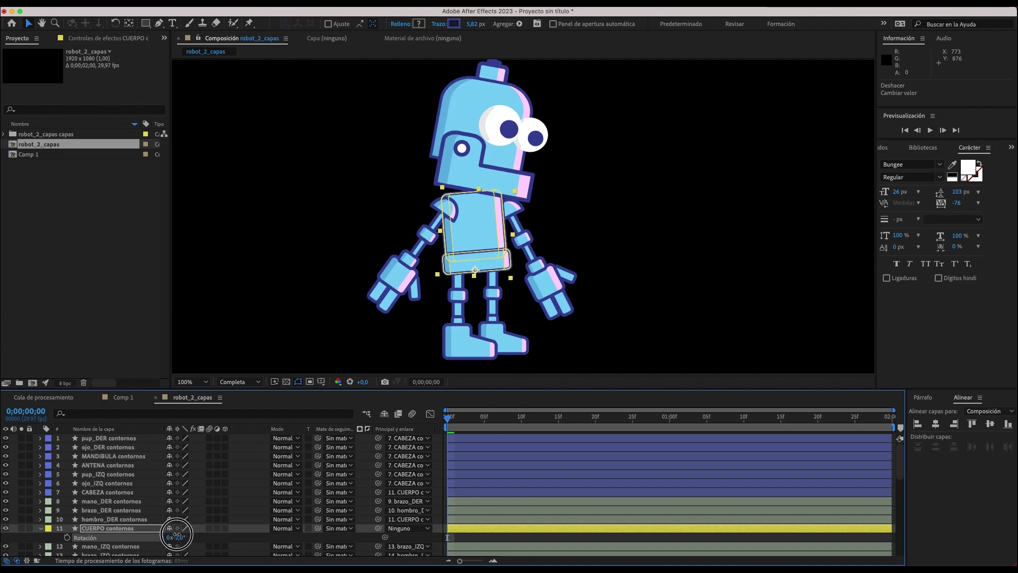
{"action": "left_click_drag", "start_coordinate": [181, 536], "coordinate": [179, 536]}
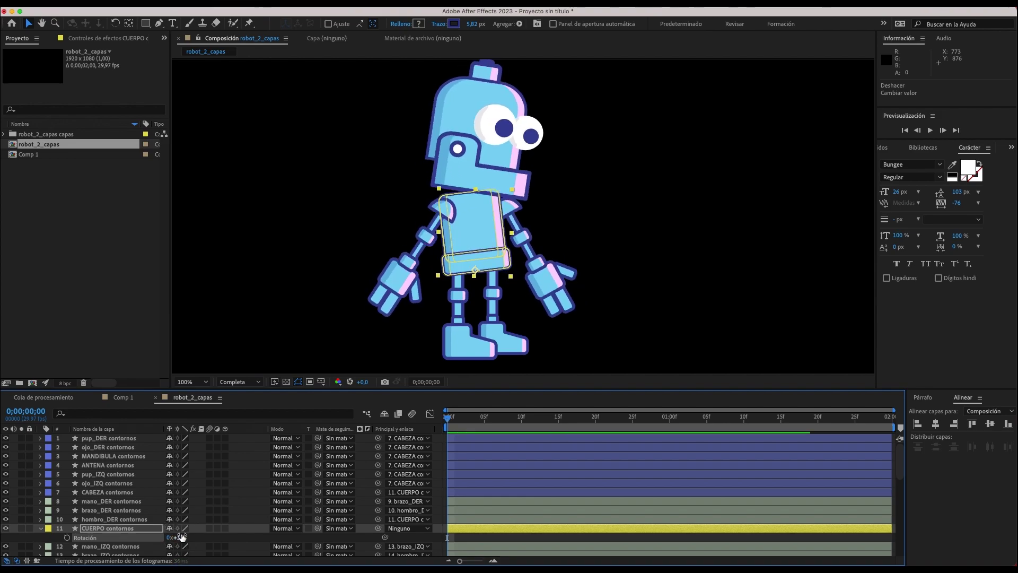
{"action": "left_click", "coordinate": [629, 269]}
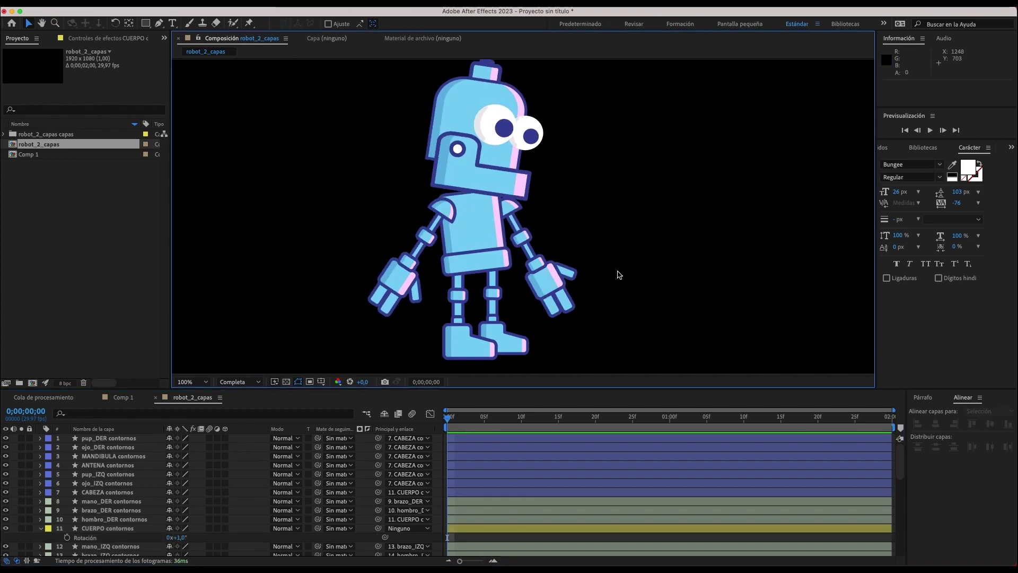
{"action": "key", "text": "comma"}
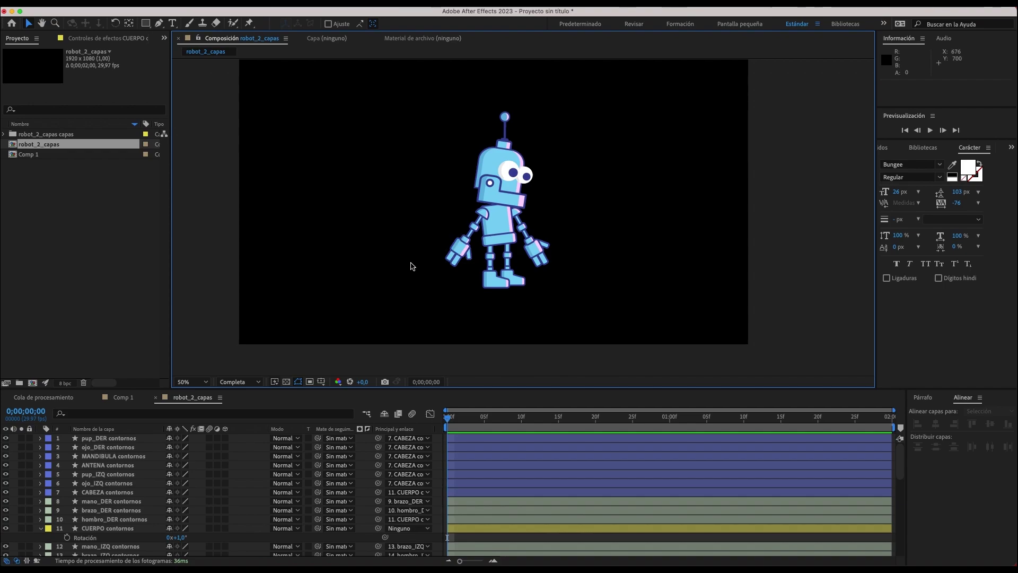
{"action": "left_click", "coordinate": [505, 226]}
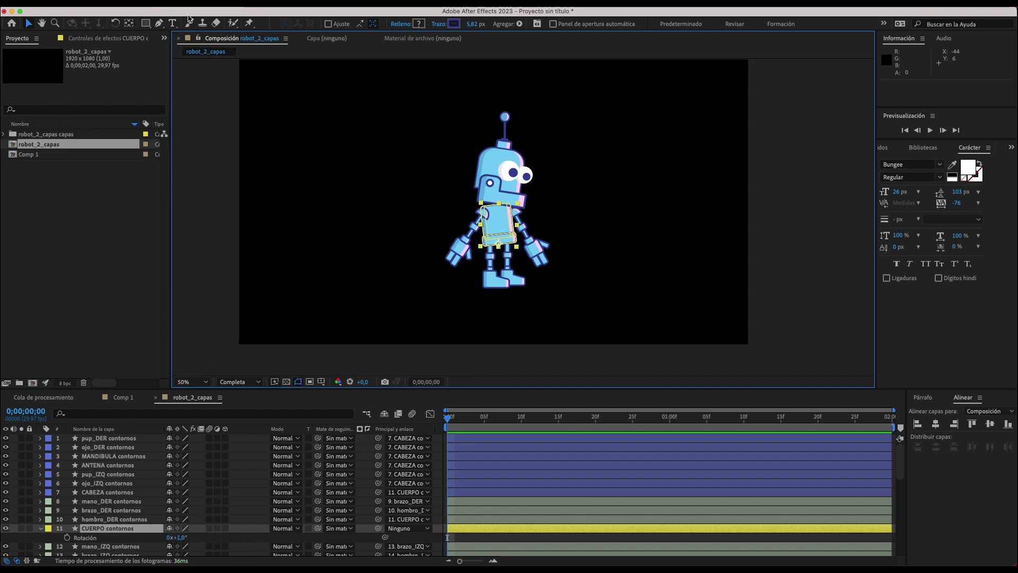
- Create Nulo 1 via Layer > New > Null Object, move it to the stack top, and place it on the torso
{"action": "left_click", "coordinate": [205, 5]}
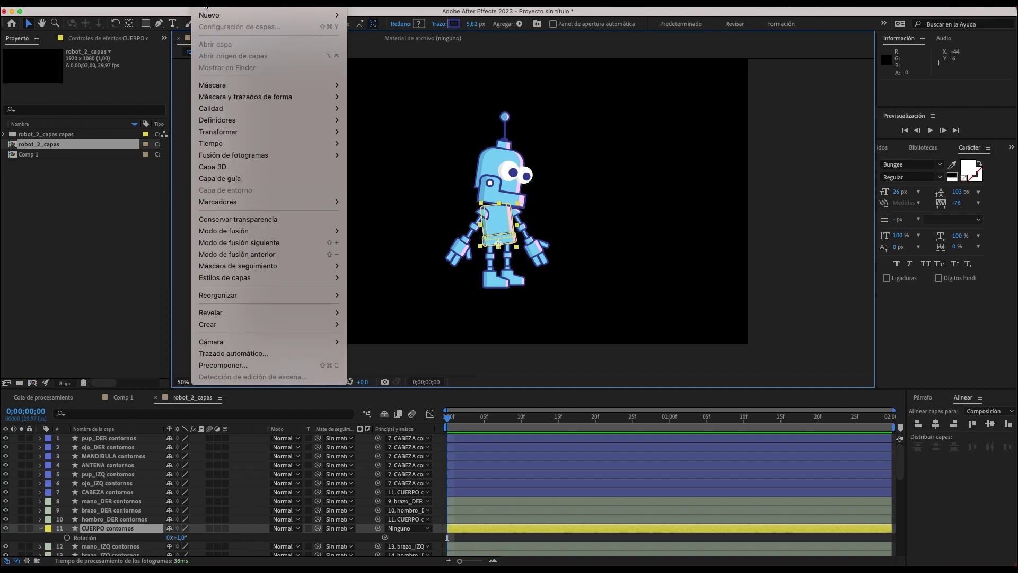
{"action": "mouse_move", "coordinate": [212, 15]}
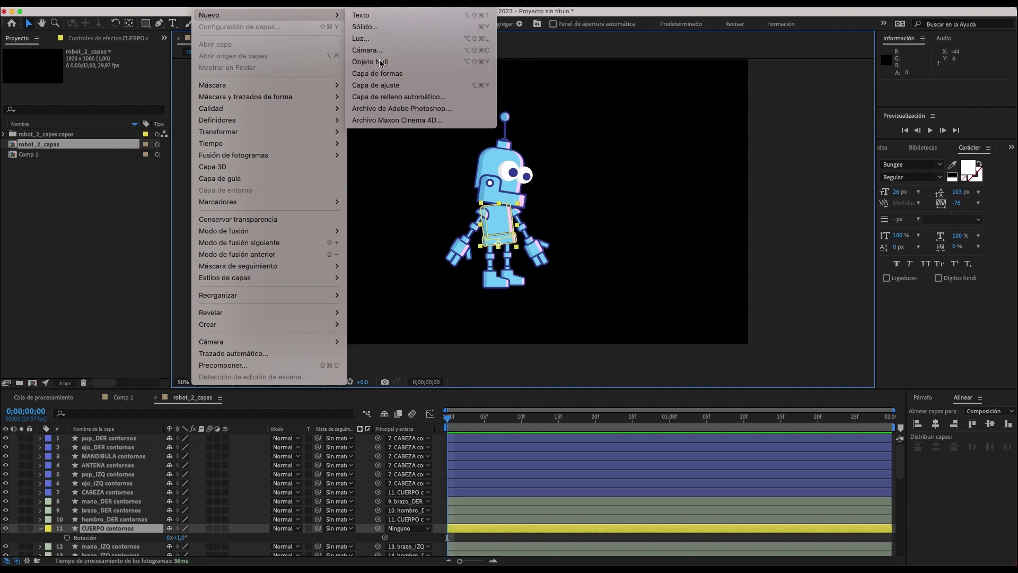
{"action": "left_click", "coordinate": [381, 62]}
{"action": "left_click_drag", "start_coordinate": [99, 533], "coordinate": [103, 438]}
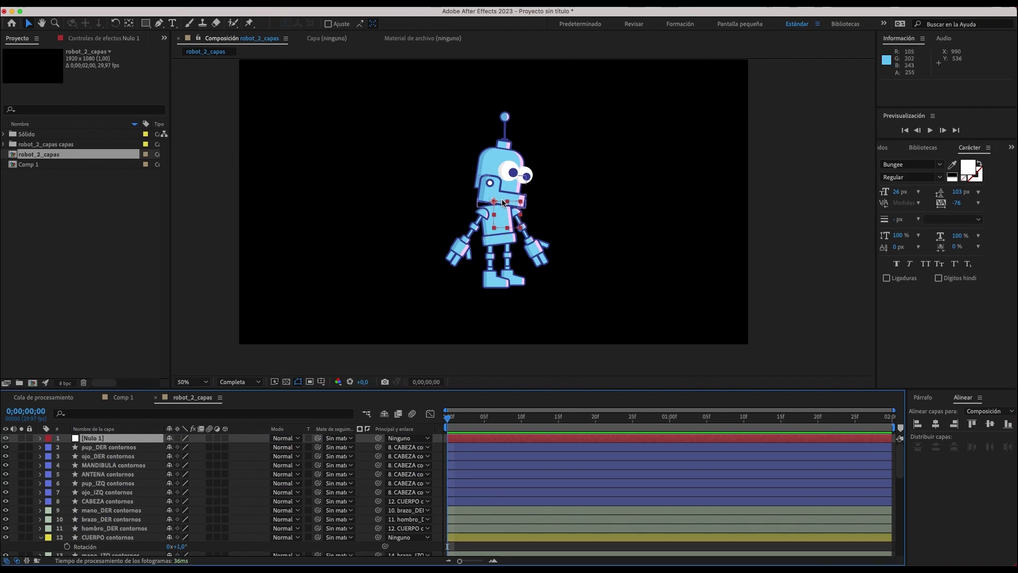
{"action": "mouse_move", "coordinate": [503, 205]}
{"action": "left_mouse_down"}
{"action": "mouse_move", "coordinate": [530, 219]}
{"action": "mouse_move", "coordinate": [494, 202]}
{"action": "left_mouse_up"}
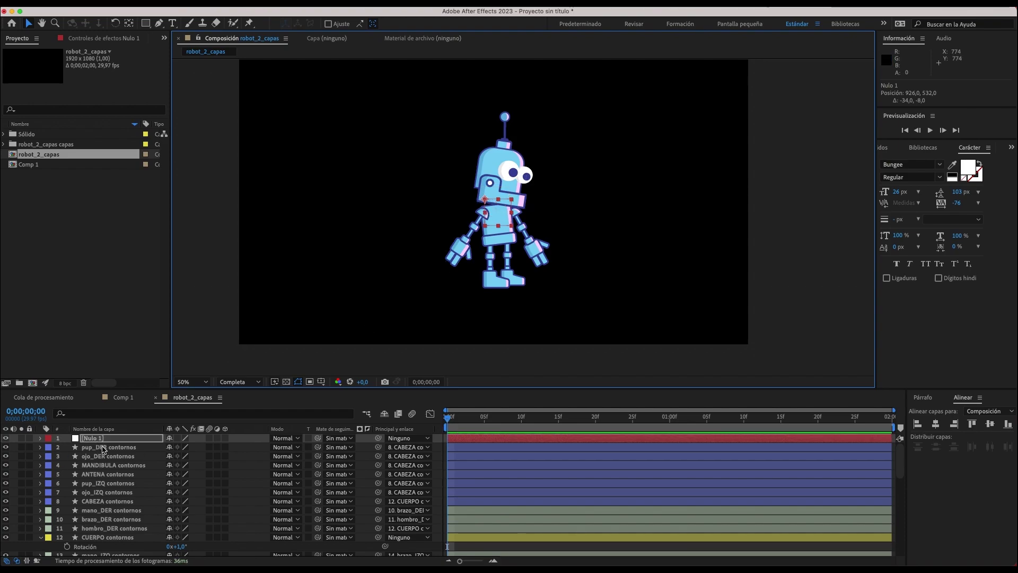
- Parent CUERPO contornos to Nulo 1
{"action": "left_click", "coordinate": [105, 538]}
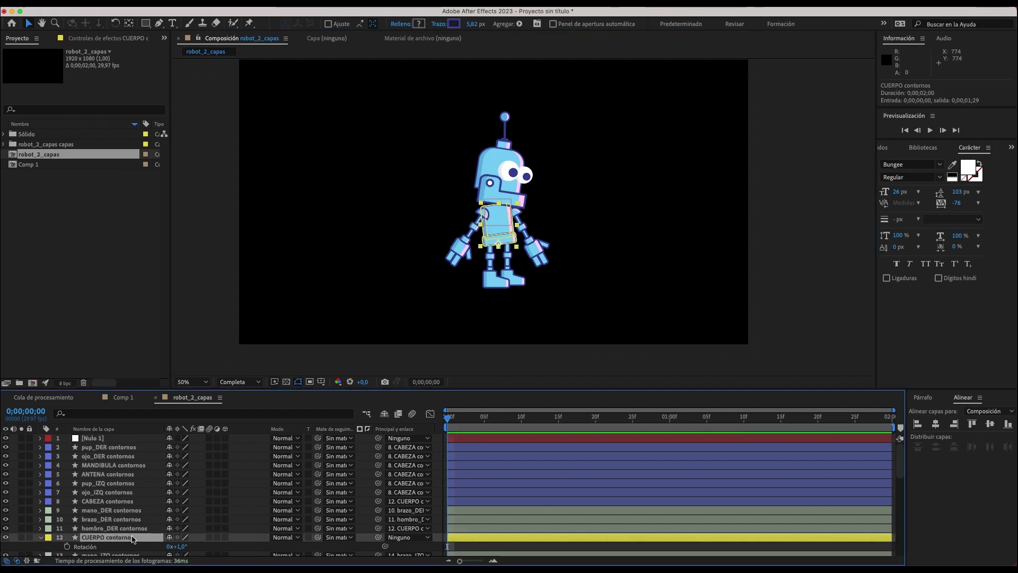
{"action": "left_click_drag", "start_coordinate": [378, 537], "coordinate": [93, 438]}
{"action": "scroll", "coordinate": [175, 513], "scroll_direction": "down", "scroll_amount": 2}
{"action": "scroll", "coordinate": [107, 498], "scroll_direction": "down", "scroll_amount": 2}
{"action": "scroll", "coordinate": [54, 489], "scroll_direction": "down", "scroll_amount": 2}
- Set the Parent of pierna_DER and pierna_IZQ contornos to 1. Nulo 1
{"action": "left_click", "coordinate": [117, 499]}
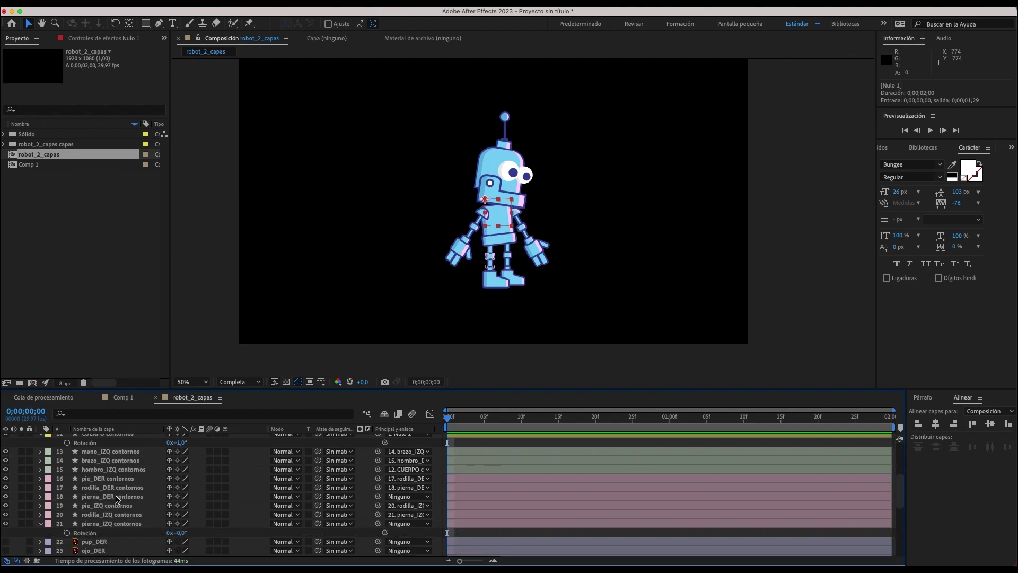
{"action": "left_click", "coordinate": [108, 496]}
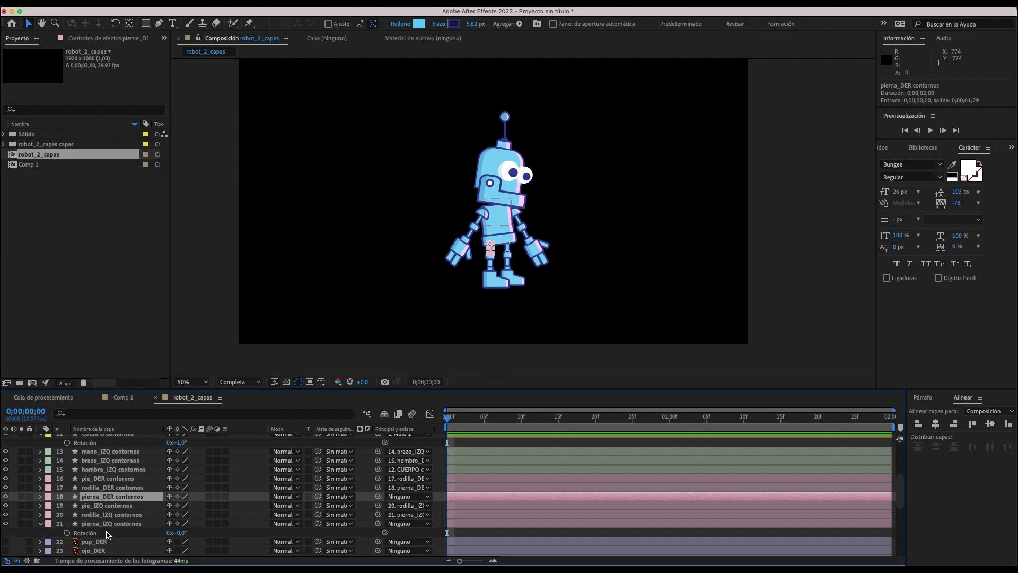
{"action": "left_click", "coordinate": [114, 516]}
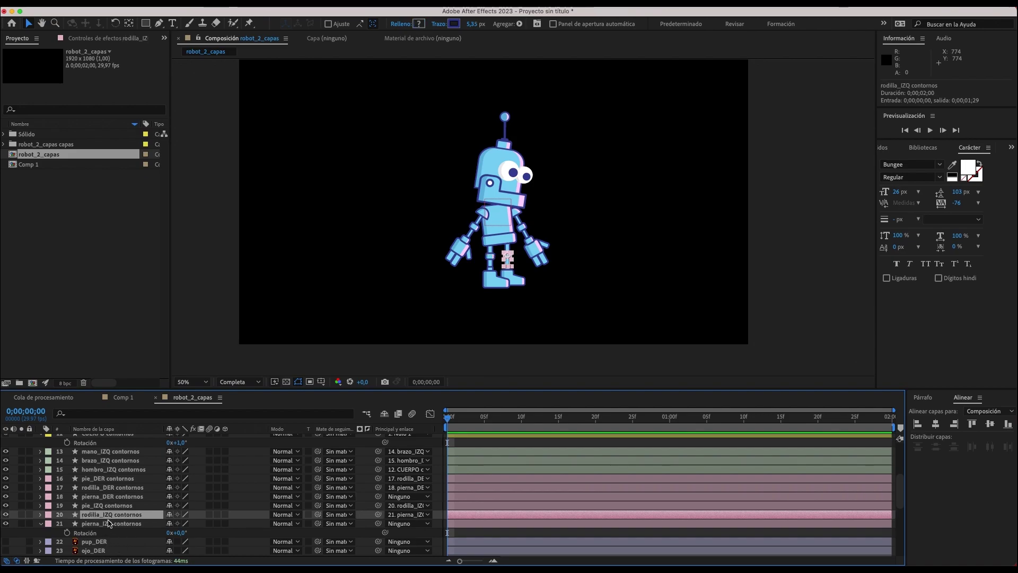
{"action": "left_click", "coordinate": [102, 525]}
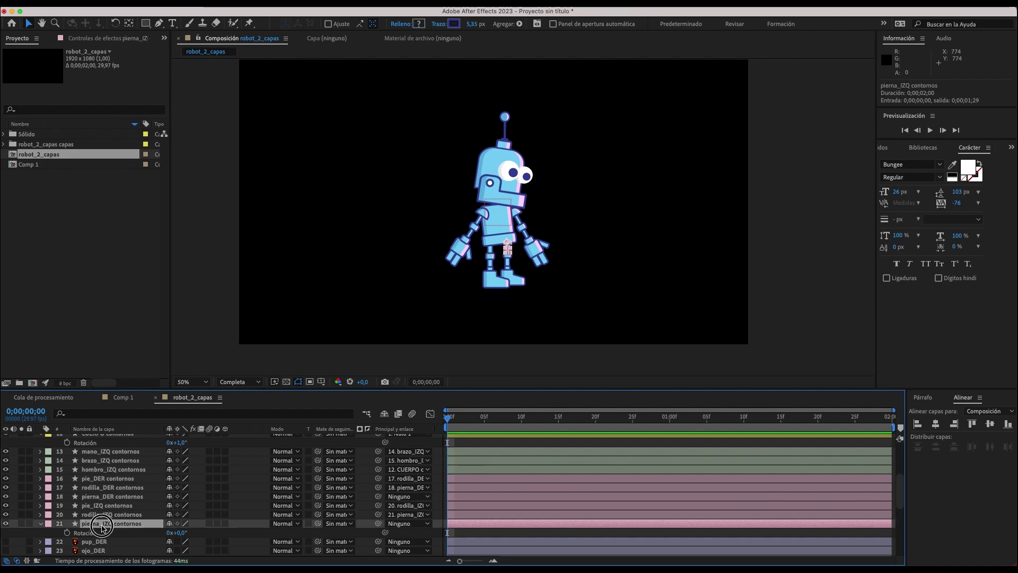
{"action": "left_click", "coordinate": [106, 499], "text": "super"}
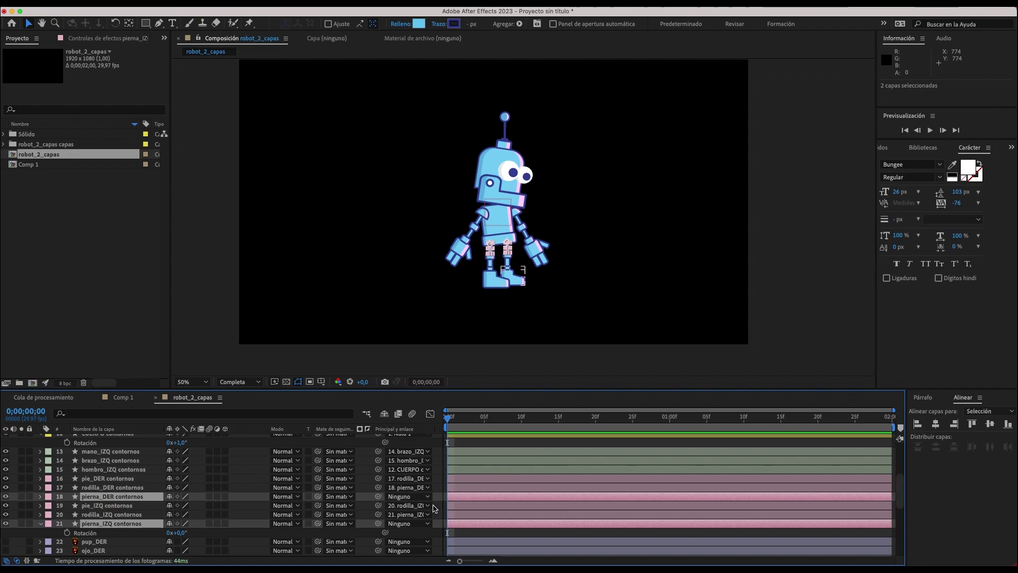
{"action": "left_click", "coordinate": [429, 498]}
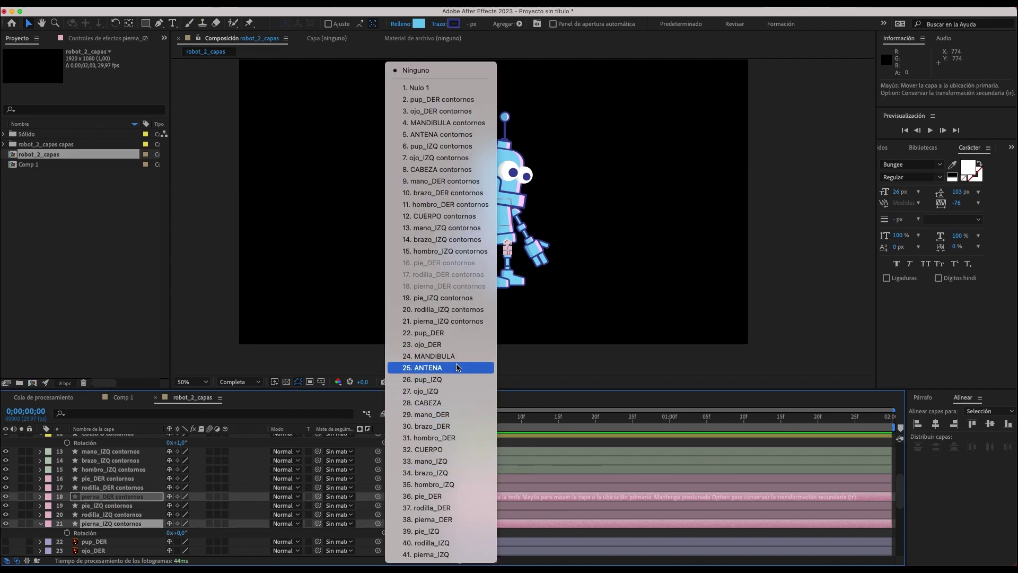
{"action": "left_click", "coordinate": [419, 88]}
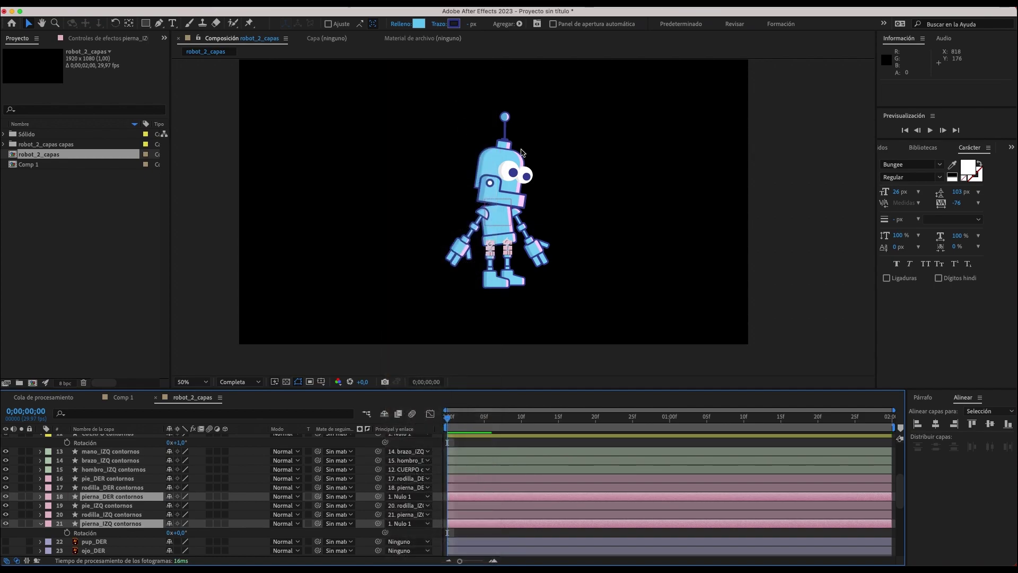
{"action": "left_click", "coordinate": [609, 263]}
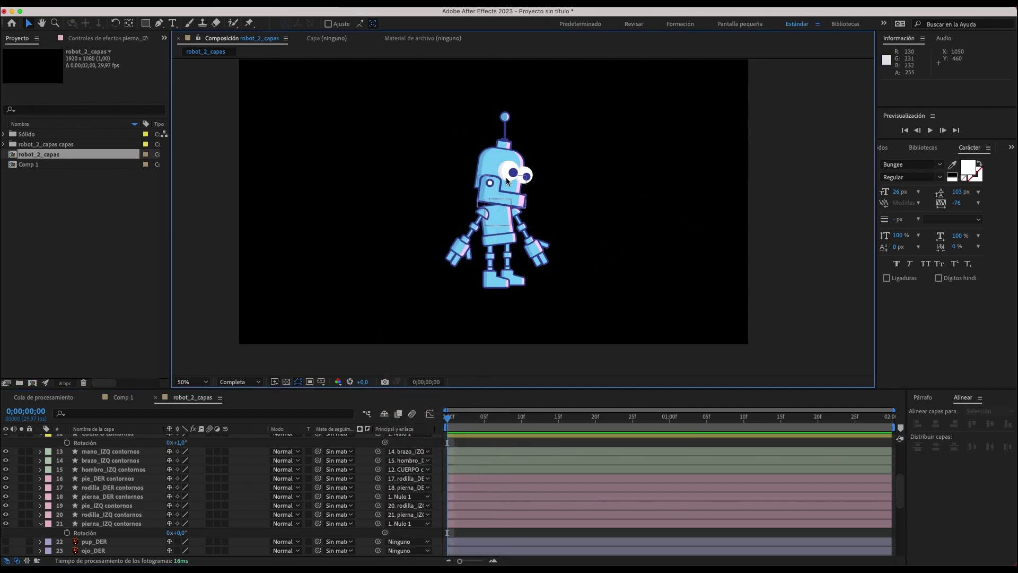
- Drag Nulo 1 left to shift the whole robot
{"action": "left_click", "coordinate": [500, 227]}
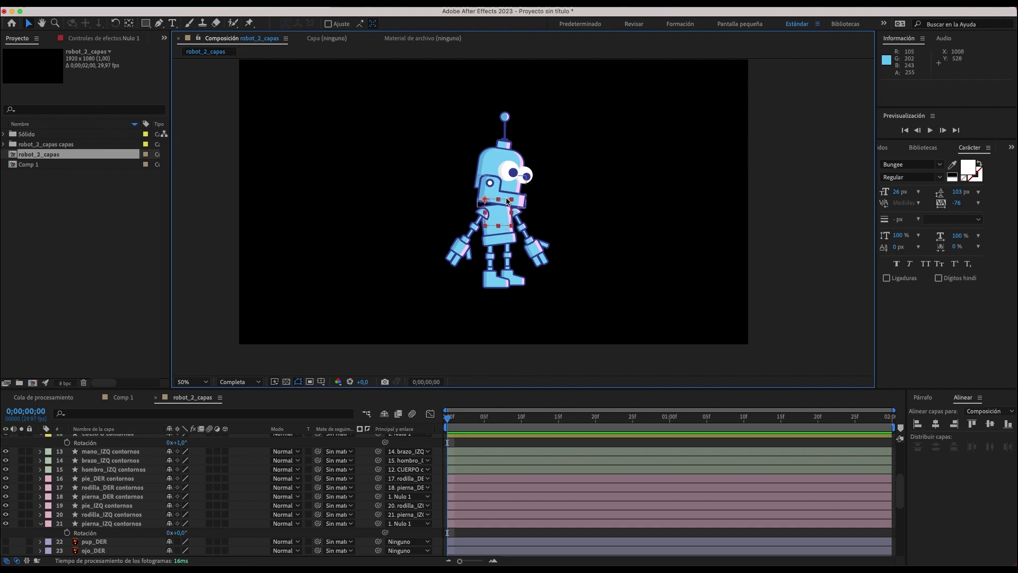
{"action": "mouse_move", "coordinate": [506, 201]}
{"action": "left_mouse_down"}
{"action": "mouse_move", "coordinate": [479, 209]}
{"action": "mouse_move", "coordinate": [500, 196]}
{"action": "left_mouse_up"}
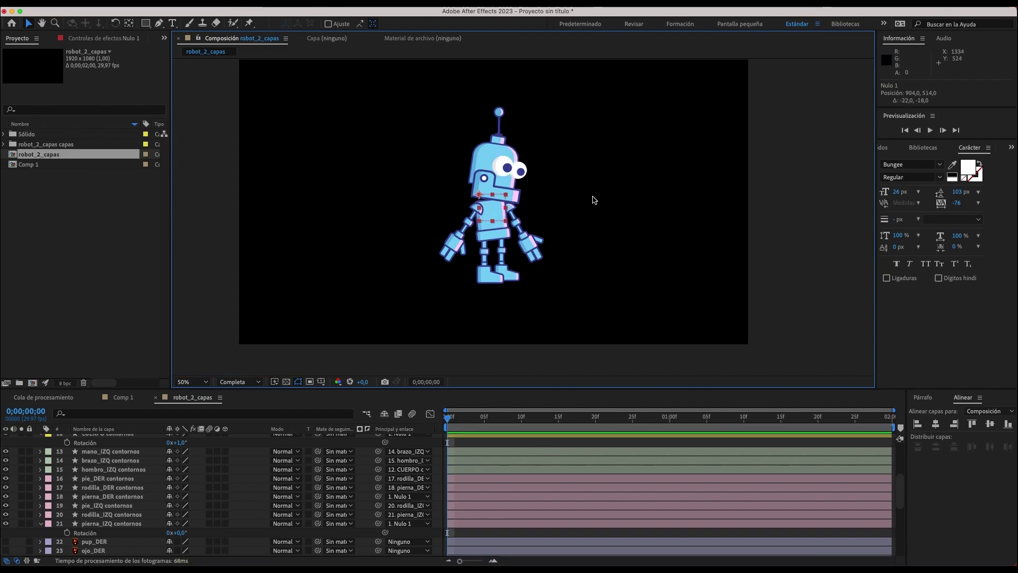
{"action": "scroll", "coordinate": [164, 510], "scroll_direction": "up", "scroll_amount": 2}
{"action": "scroll", "coordinate": [141, 475], "scroll_direction": "up", "scroll_amount": 8}
- View the Nulo 1 null on its own, then rename it ROBOT and select it
{"action": "double_click", "coordinate": [88, 438]}
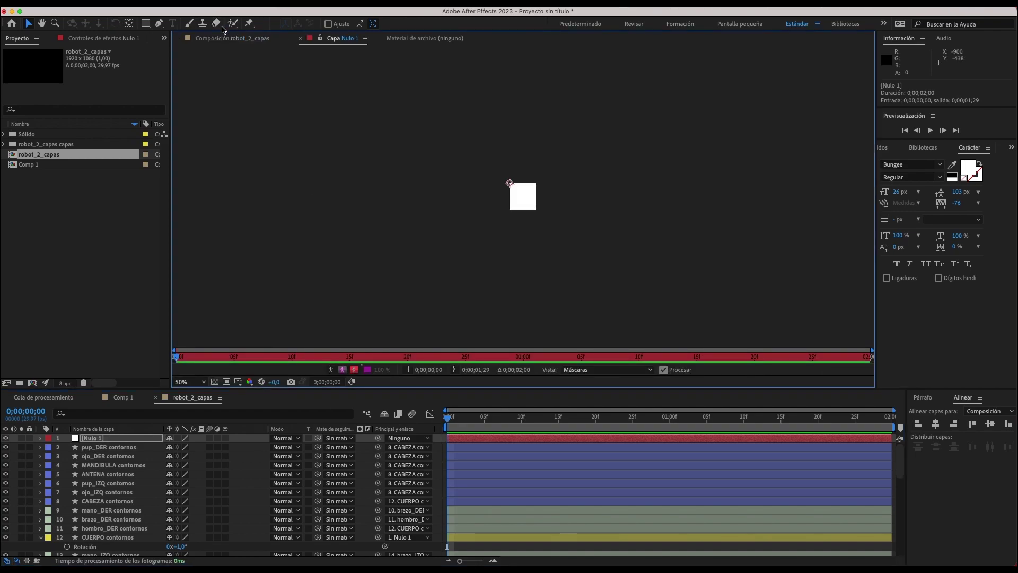
{"action": "left_click", "coordinate": [218, 38]}
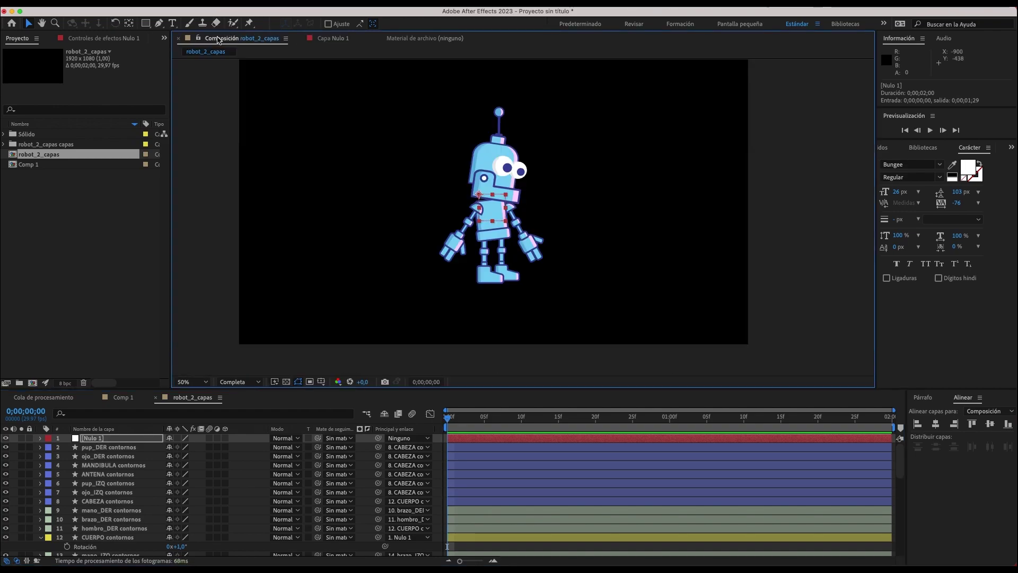
{"action": "right_click", "coordinate": [96, 441]}
{"action": "left_click", "coordinate": [147, 530]}
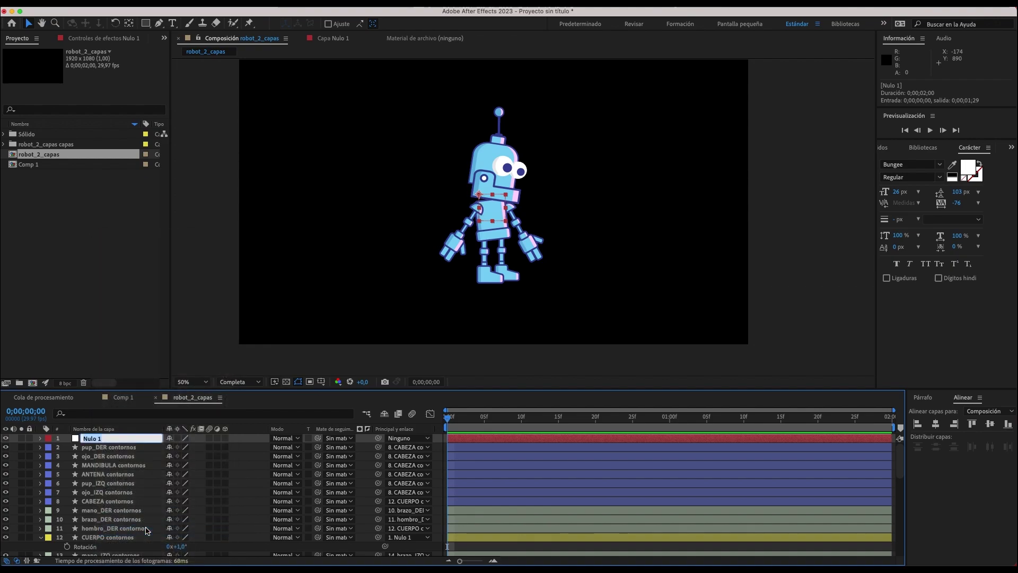
{"action": "type", "text": "ROBOT"}
{"action": "key", "text": "Return"}
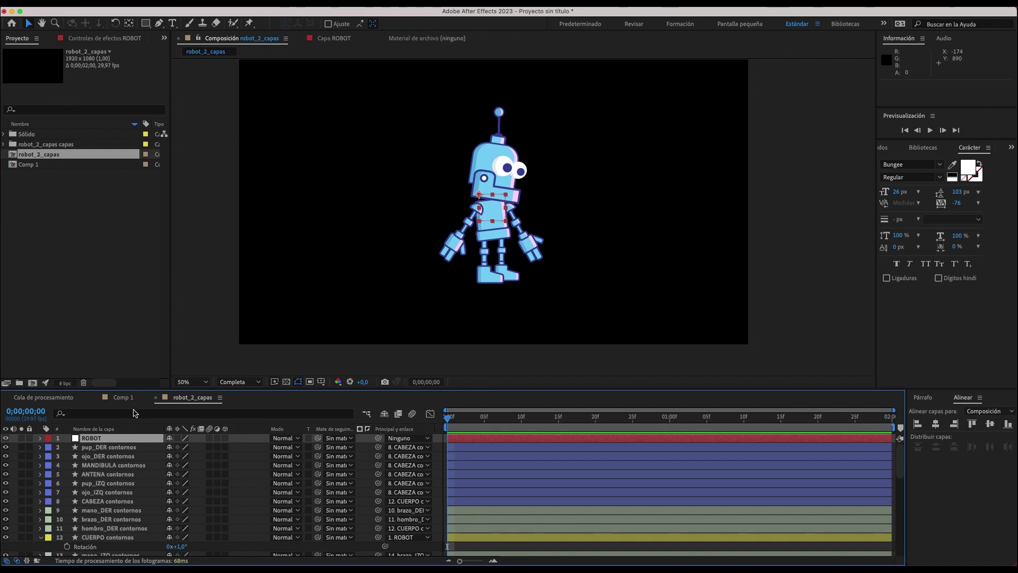
{"action": "left_click", "coordinate": [93, 441]}
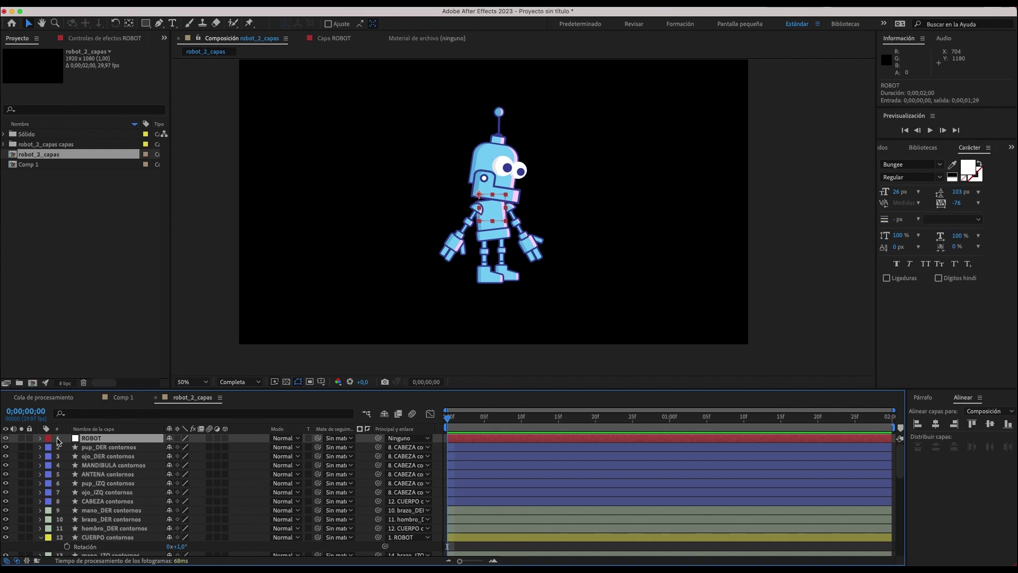
{"action": "left_click", "coordinate": [40, 438]}
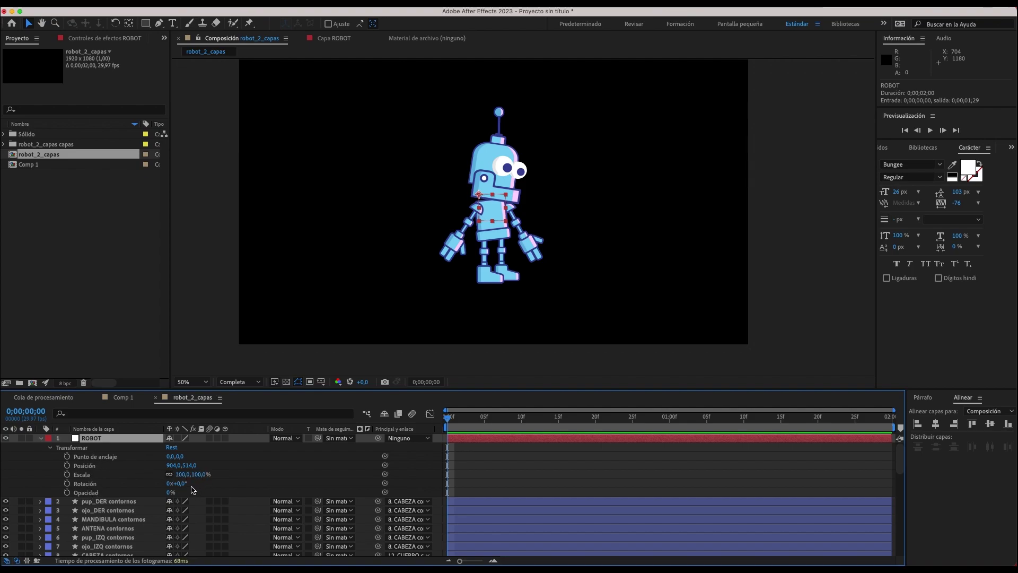
{"action": "left_click_drag", "start_coordinate": [184, 488], "coordinate": [193, 485]}
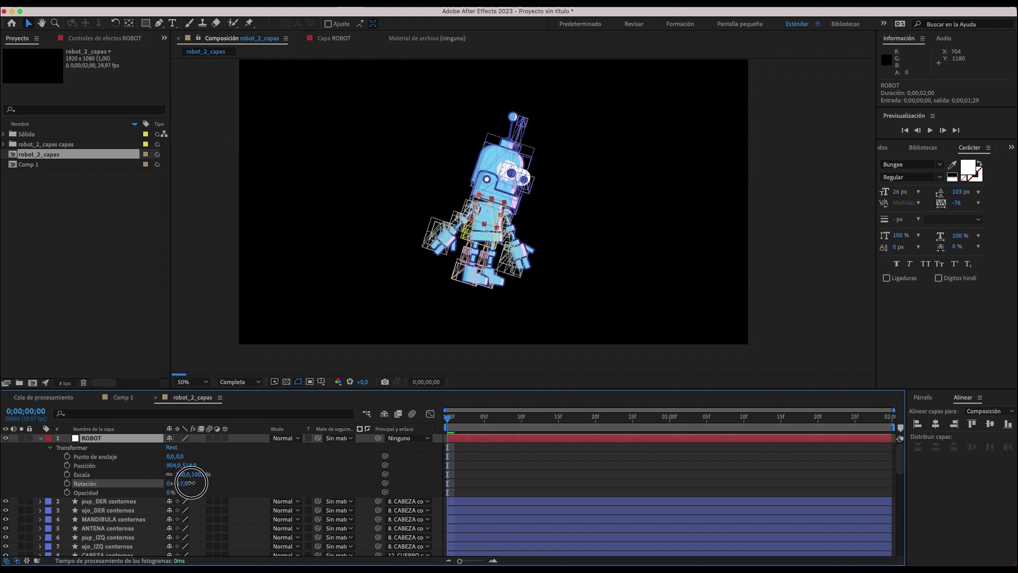
{"action": "left_click_drag", "start_coordinate": [184, 487], "coordinate": [163, 484]}
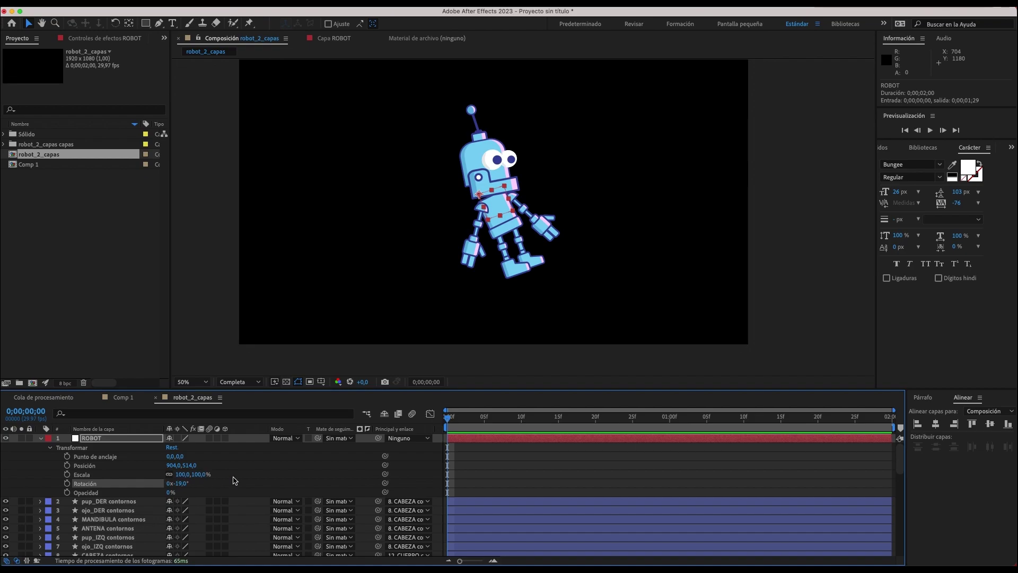
{"action": "left_click", "coordinate": [500, 243]}
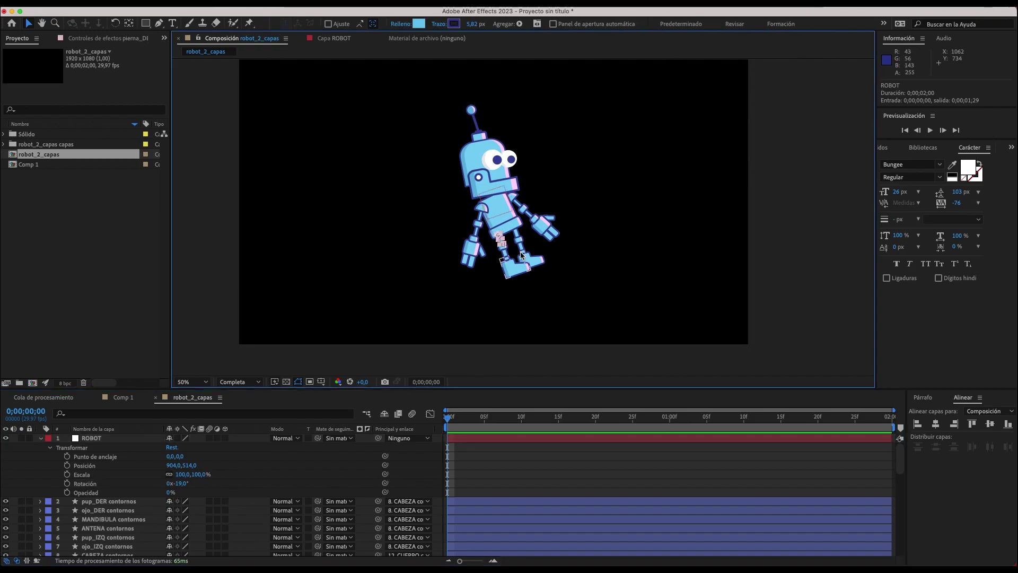
{"action": "key", "text": "r"}
{"action": "mouse_move", "coordinate": [181, 554]}
{"action": "left_mouse_down"}
{"action": "mouse_move", "coordinate": [199, 545]}
{"action": "mouse_move", "coordinate": [178, 546]}
{"action": "left_mouse_up"}
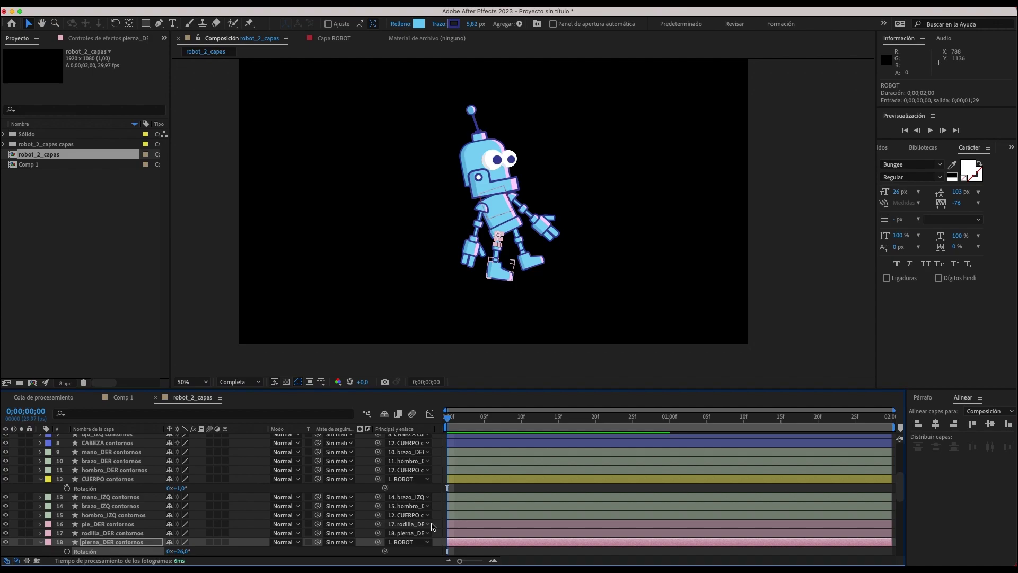
{"action": "key", "text": "cmd+z"}
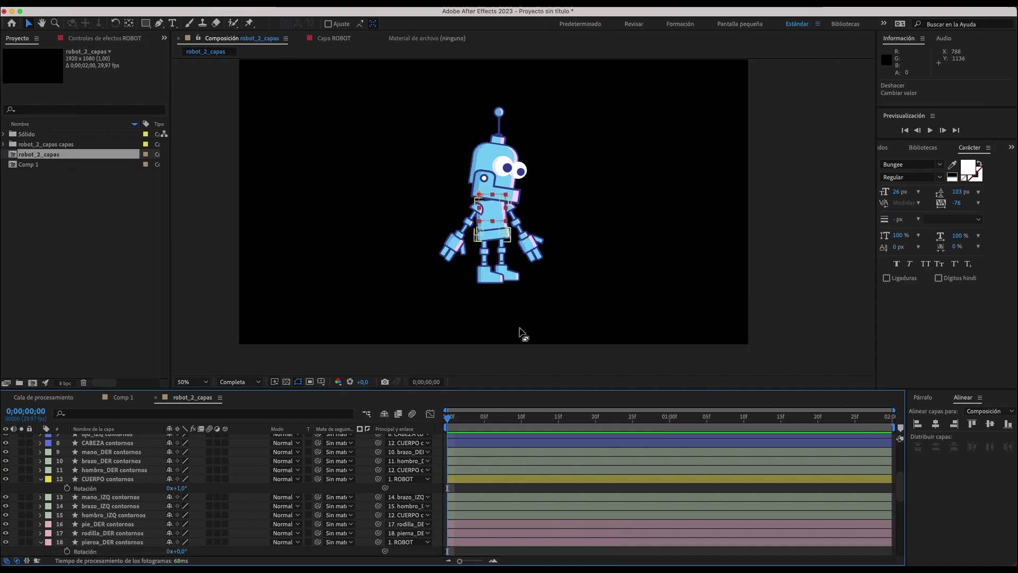
- Zoom in and select the left and right arm pieces and the CUERPO torso to check their parenting
{"action": "key", "text": "period"}
{"action": "key", "text": "period"}
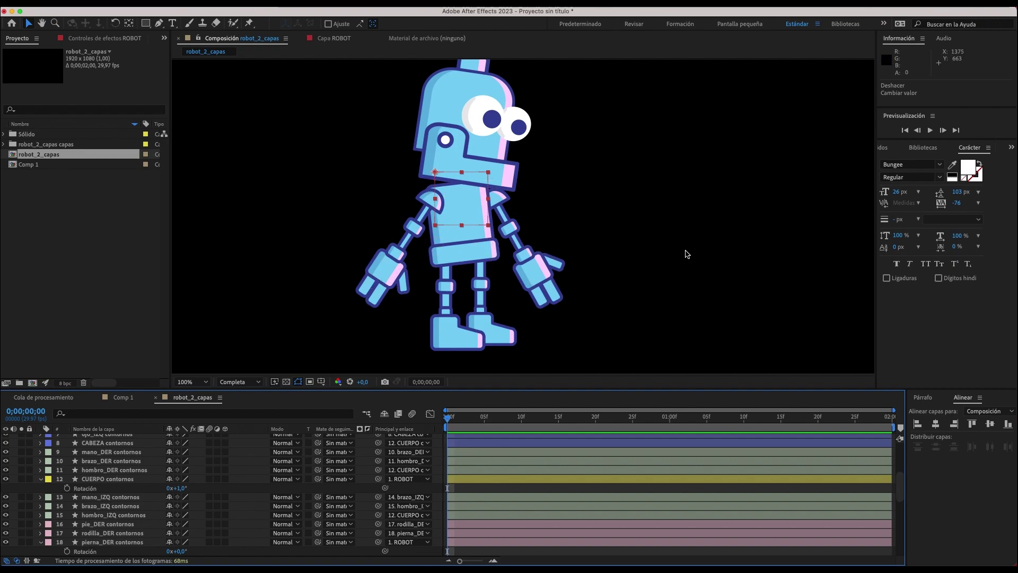
{"action": "left_click", "coordinate": [536, 278]}
{"action": "left_click", "coordinate": [507, 233]}
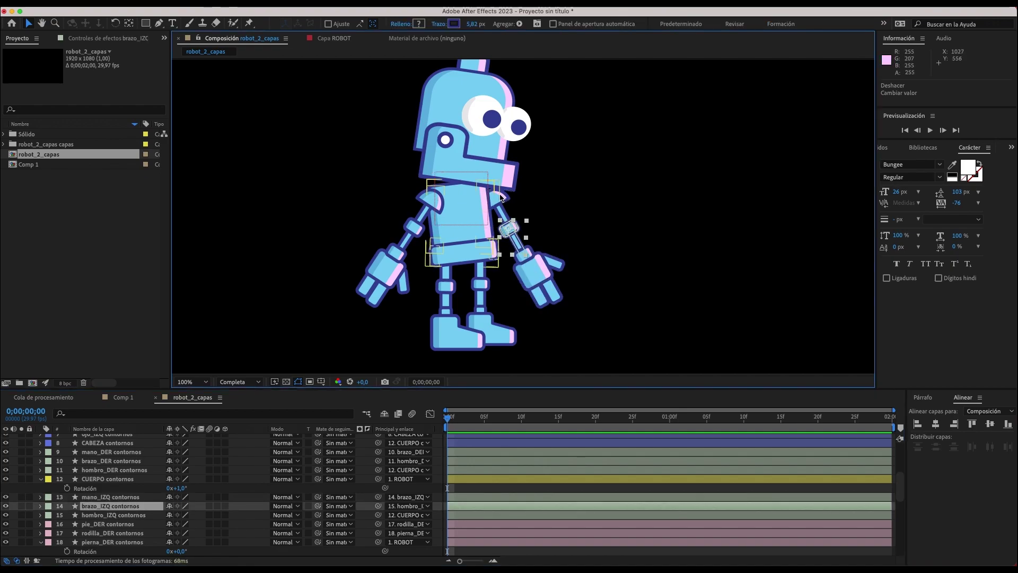
{"action": "left_click", "coordinate": [518, 223]}
{"action": "left_click", "coordinate": [503, 200]}
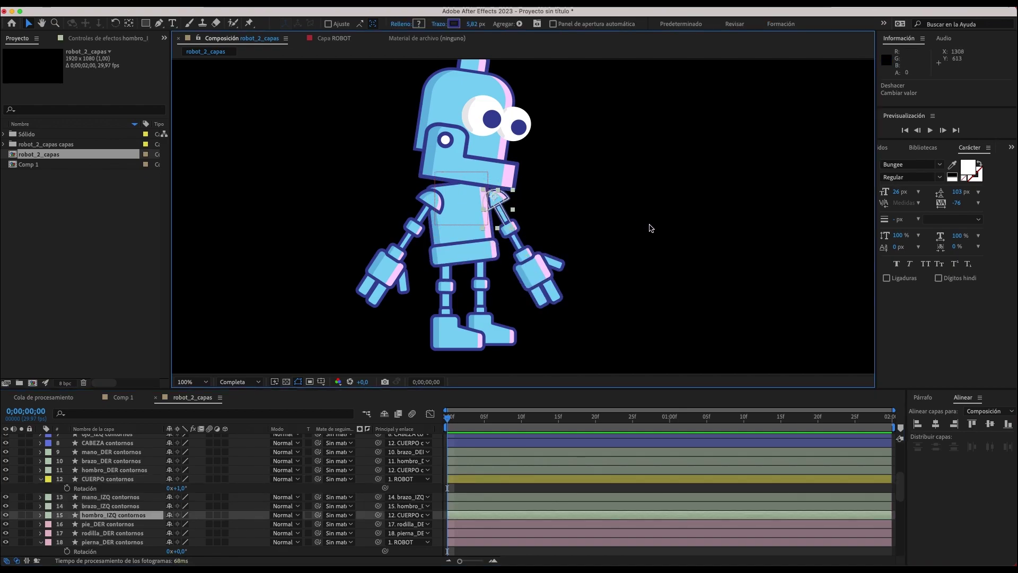
{"action": "left_click", "coordinate": [386, 262]}
{"action": "left_click", "coordinate": [411, 227]}
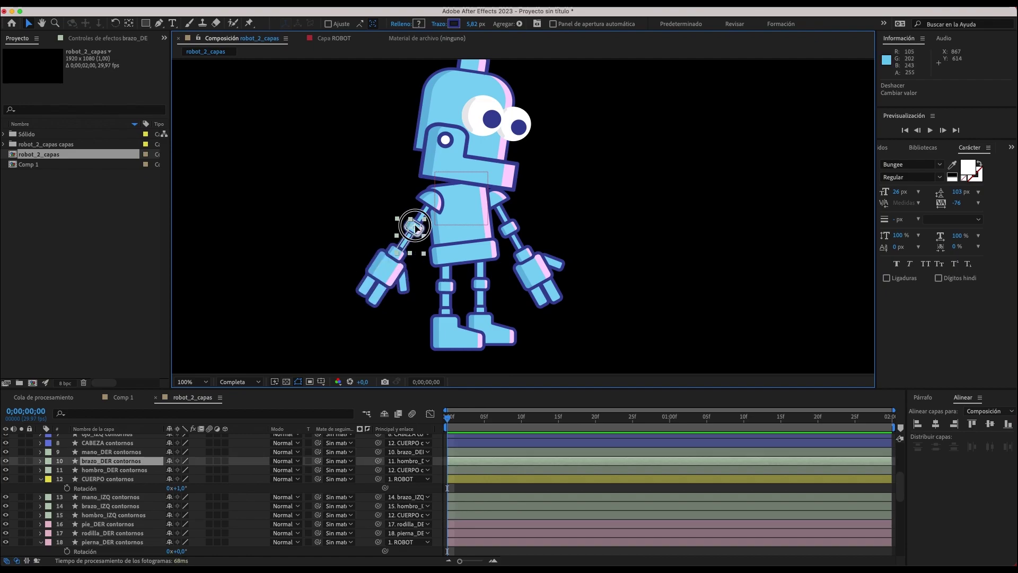
{"action": "left_click", "coordinate": [425, 203]}
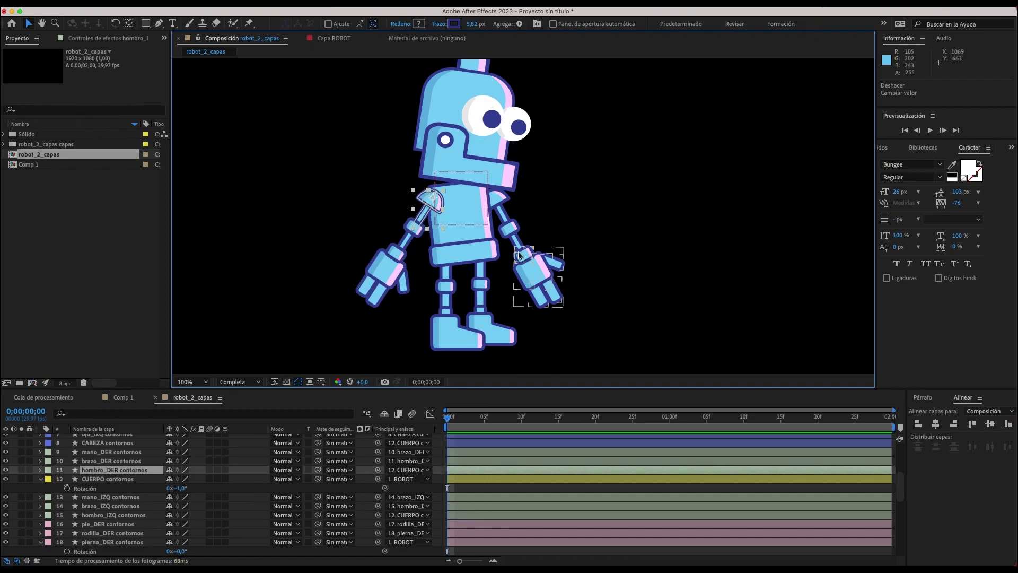
{"action": "left_click", "coordinate": [460, 249]}
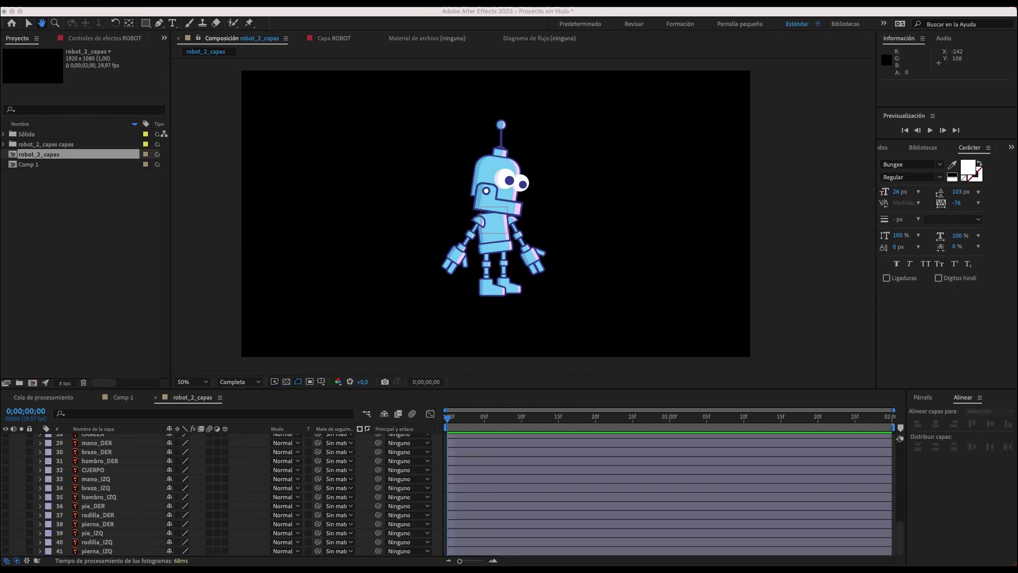
- Select the shoulder piece with the Selection tool, then switch to the Comp 1 test arm composition
{"action": "left_click", "coordinate": [475, 222]}
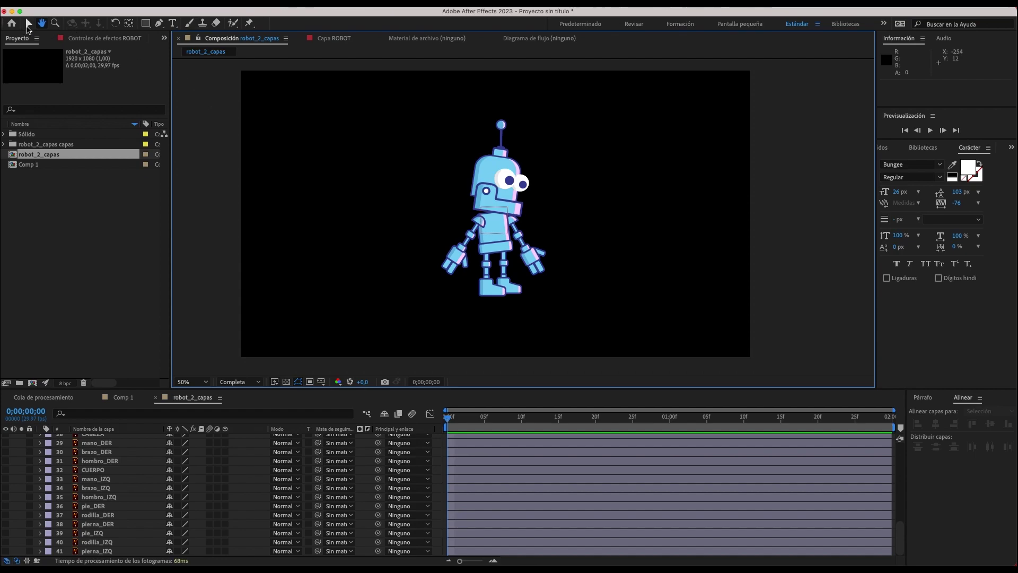
{"action": "left_click", "coordinate": [28, 23]}
{"action": "left_click", "coordinate": [478, 223]}
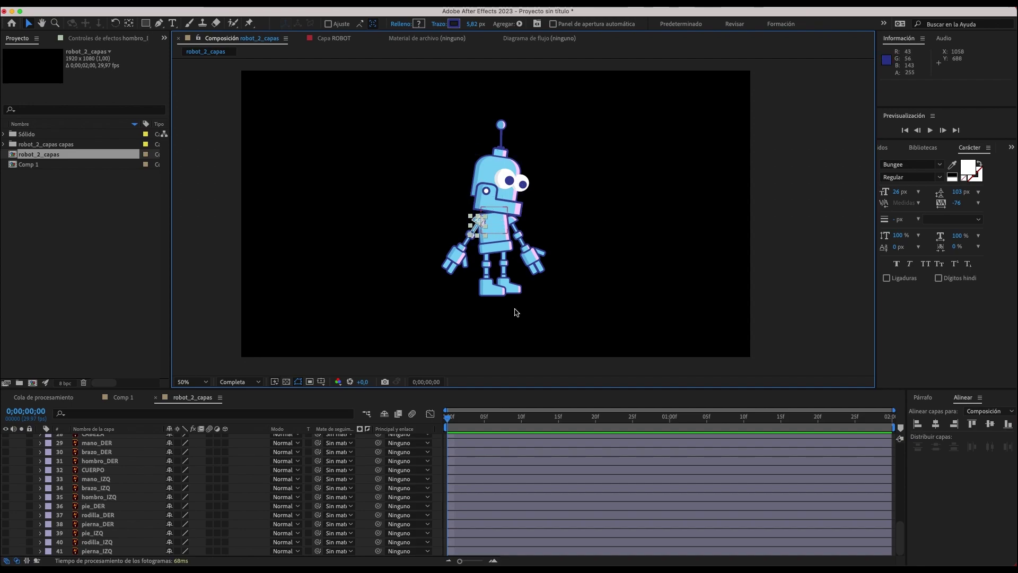
{"action": "scroll", "coordinate": [130, 499], "scroll_direction": "up", "scroll_amount": 5}
{"action": "scroll", "coordinate": [130, 499], "scroll_direction": "up", "scroll_amount": 3}
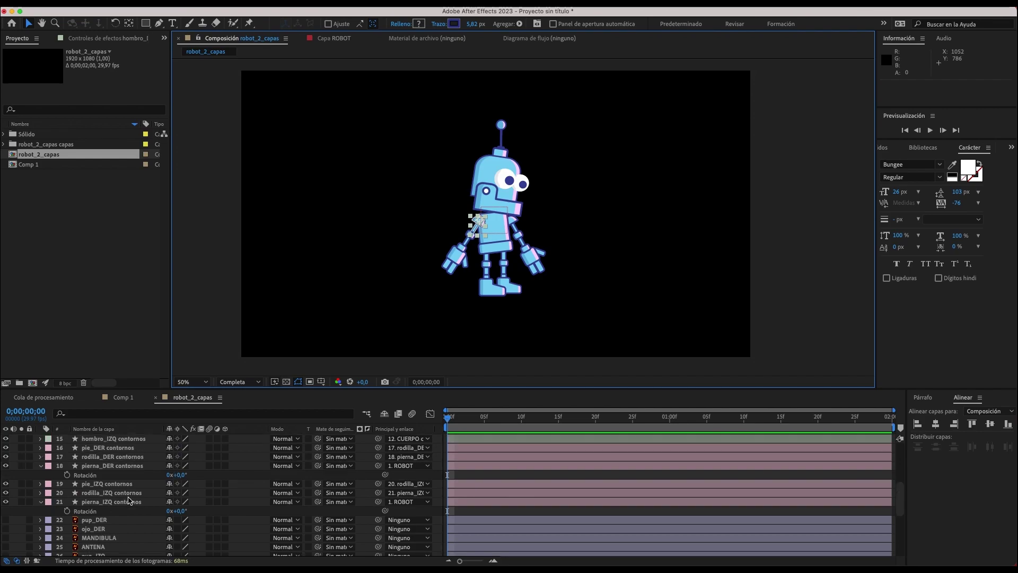
{"action": "scroll", "coordinate": [130, 499], "scroll_direction": "up", "scroll_amount": 3}
{"action": "scroll", "coordinate": [129, 500], "scroll_direction": "down", "scroll_amount": 1}
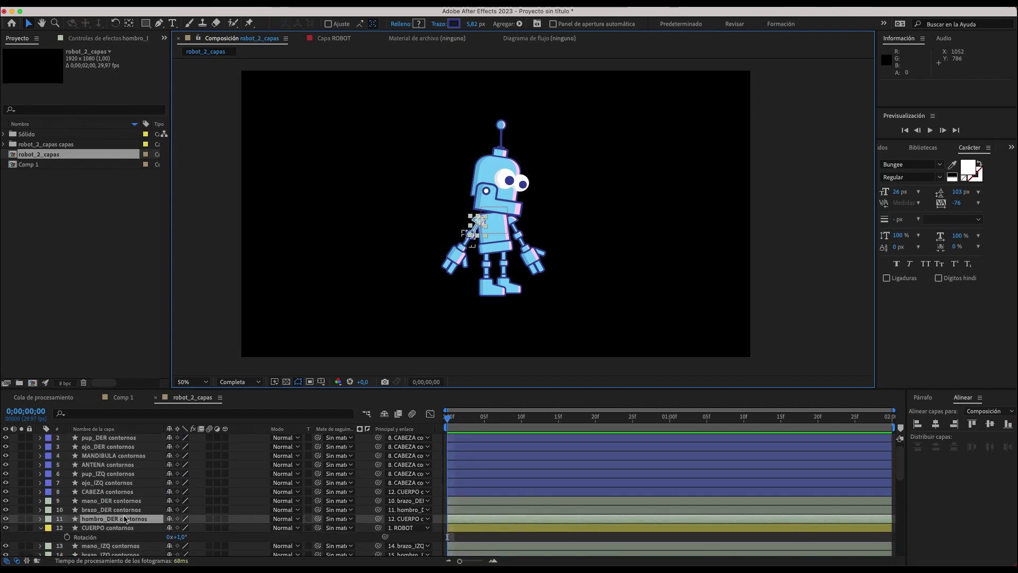
{"action": "left_click", "coordinate": [124, 398]}
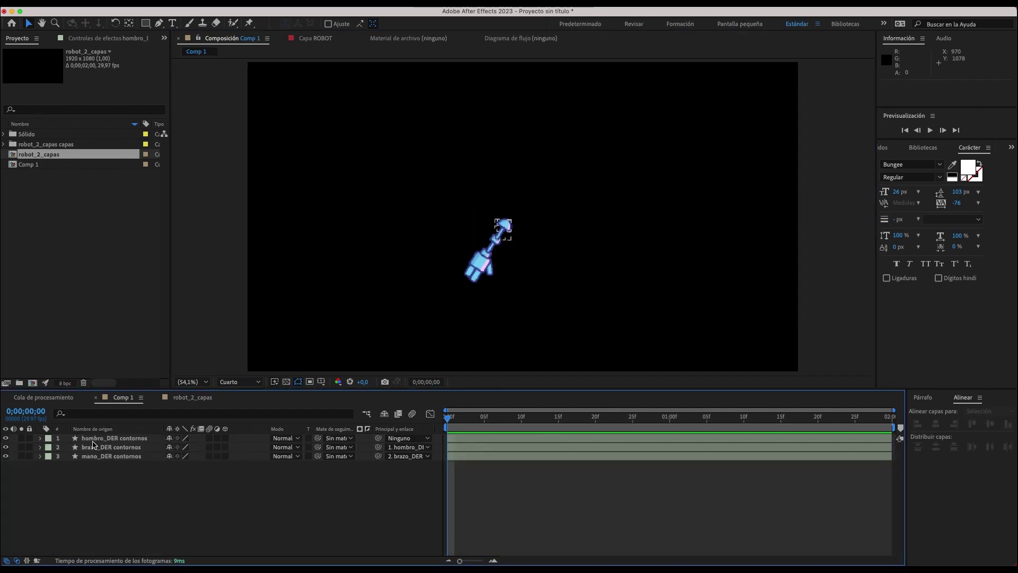
- Move hombro_DER contornos below the arm and hand layers and select it
{"action": "left_click_drag", "start_coordinate": [506, 236], "coordinate": [536, 166]}
{"action": "left_click_drag", "start_coordinate": [114, 438], "coordinate": [127, 470]}
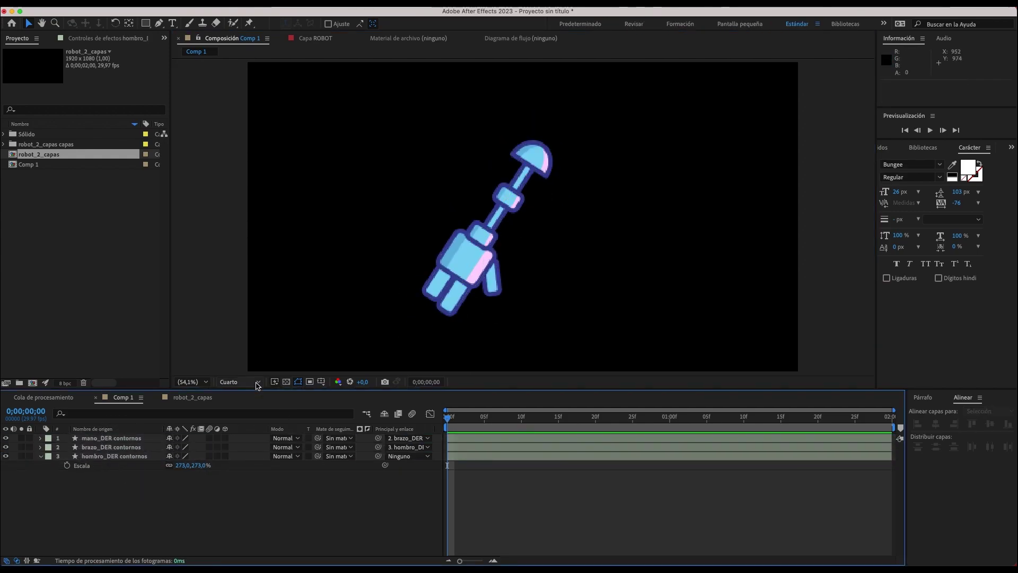
{"action": "left_click", "coordinate": [295, 485]}
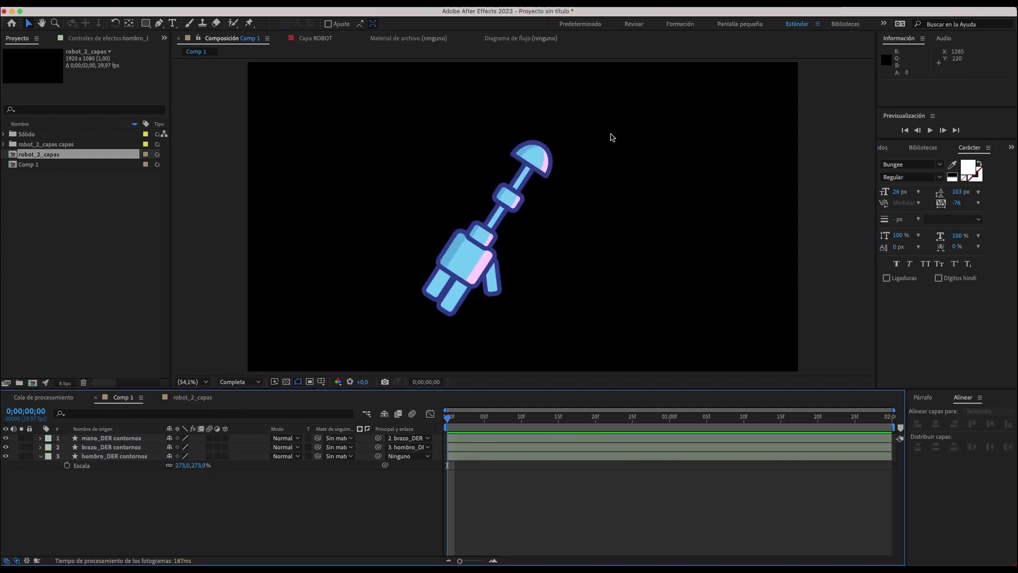
{"action": "left_click", "coordinate": [552, 162]}
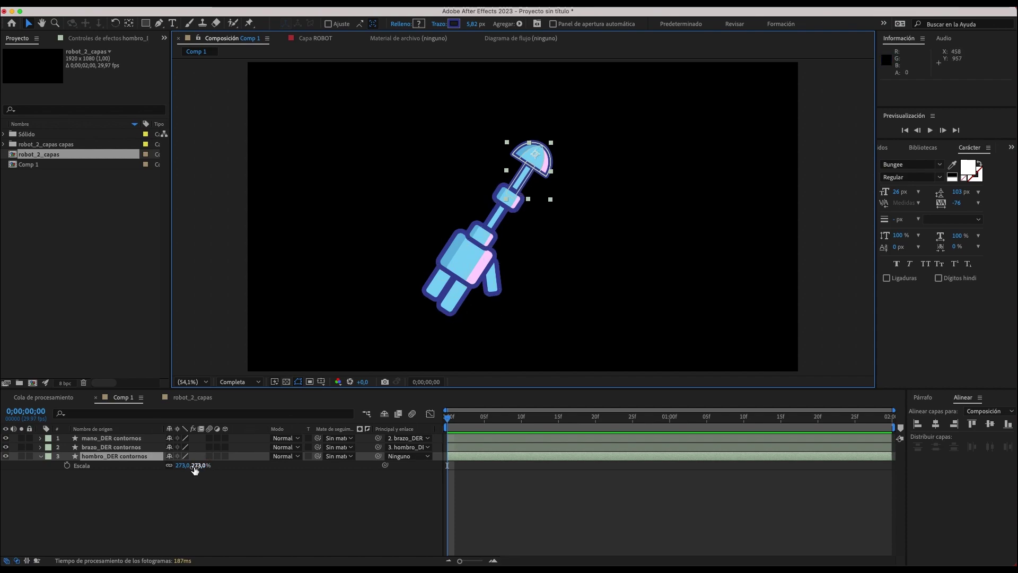
- Scale the arm to 302%, key a 7° starting rotation, and end the work area at 1:00
{"action": "mouse_move", "coordinate": [197, 466]}
{"action": "left_mouse_down"}
{"action": "mouse_move", "coordinate": [154, 458]}
{"action": "mouse_move", "coordinate": [222, 458]}
{"action": "mouse_move", "coordinate": [206, 462]}
{"action": "left_mouse_up"}
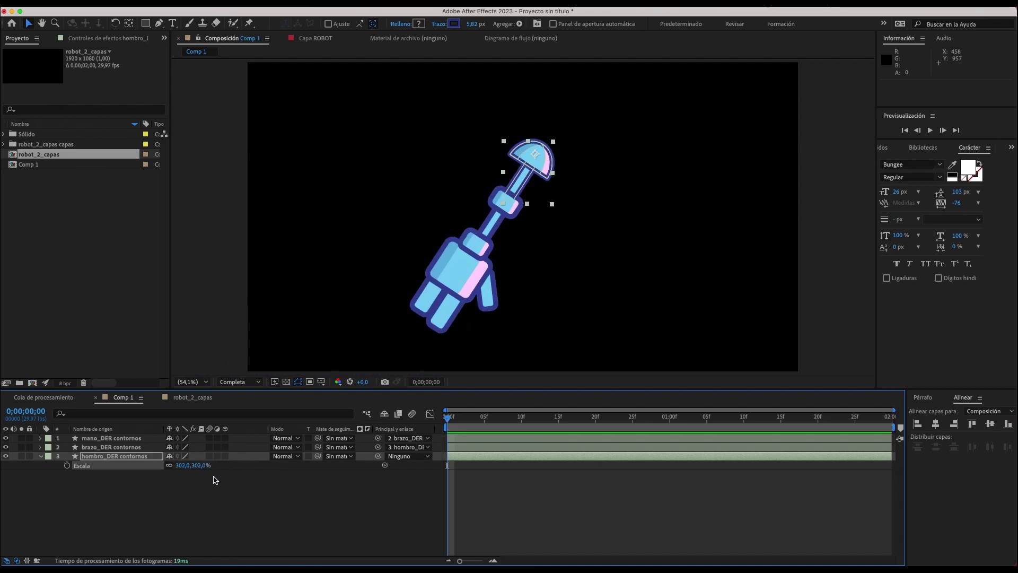
{"action": "mouse_move", "coordinate": [179, 465]}
{"action": "left_mouse_down"}
{"action": "mouse_move", "coordinate": [156, 460]}
{"action": "mouse_move", "coordinate": [172, 457]}
{"action": "left_mouse_up"}
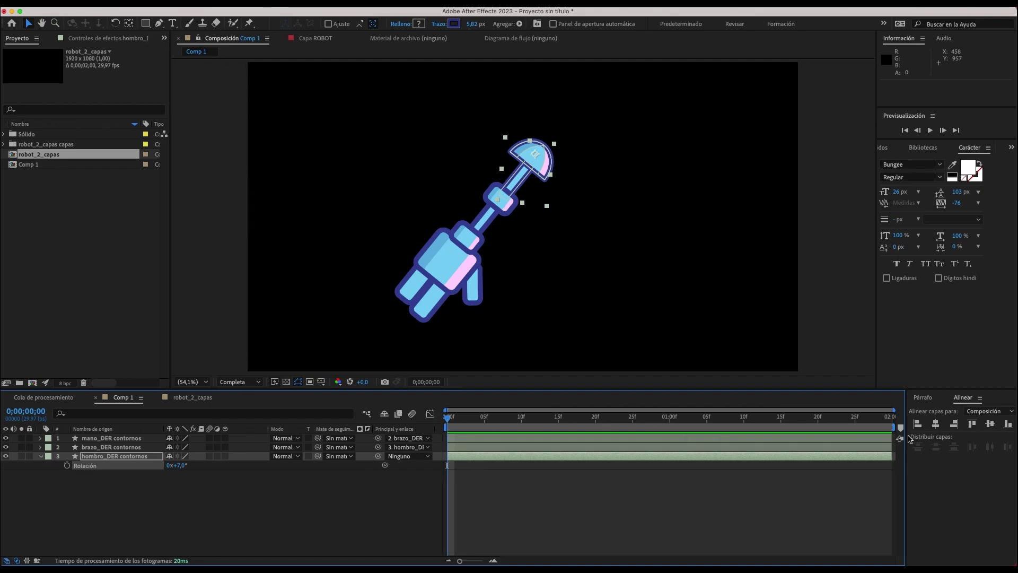
{"action": "left_click_drag", "start_coordinate": [895, 425], "coordinate": [672, 446]}
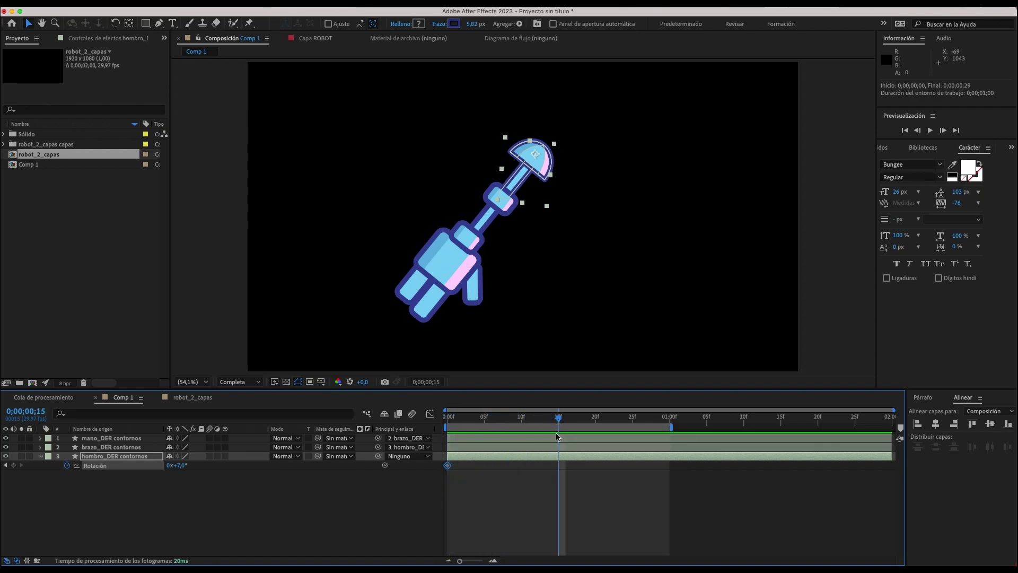
- Key the shoulder rotation at -83° on frame 15 and paste the 7° keyframe at 1:00
{"action": "left_click_drag", "start_coordinate": [181, 467], "coordinate": [136, 467]}
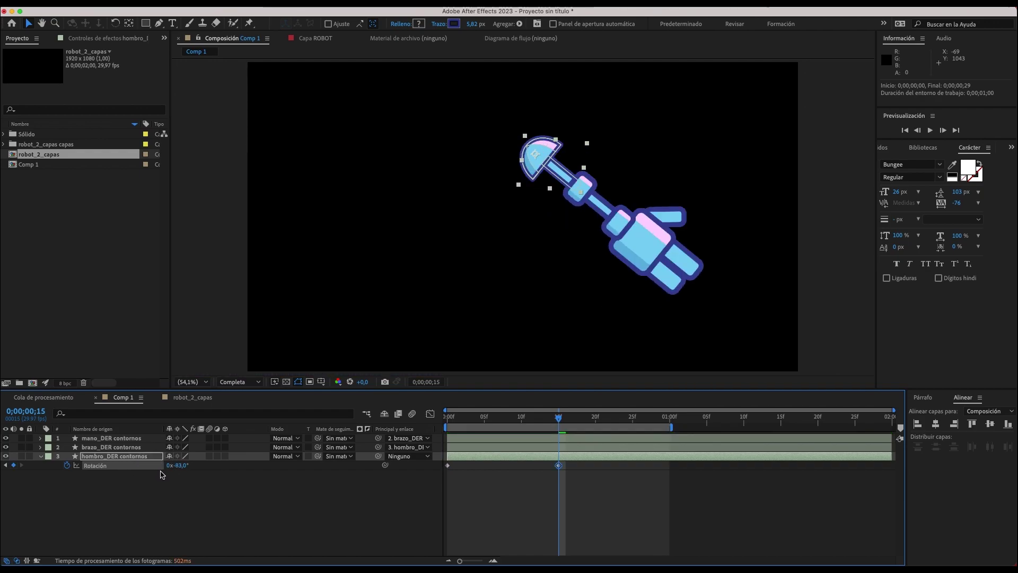
{"action": "mouse_move", "coordinate": [527, 427]}
{"action": "left_mouse_down"}
{"action": "mouse_move", "coordinate": [404, 432]}
{"action": "mouse_move", "coordinate": [669, 446]}
{"action": "left_mouse_up"}
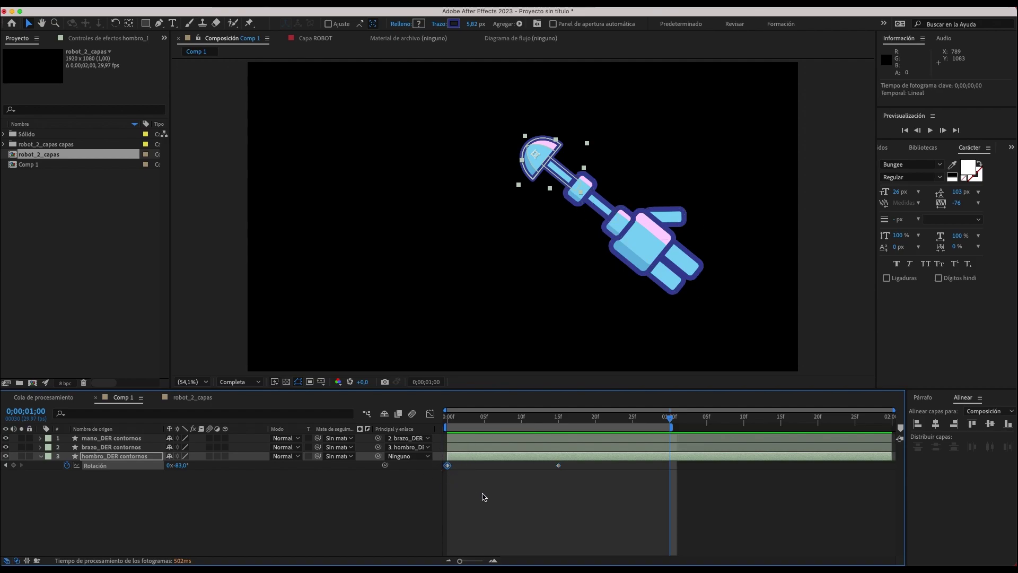
{"action": "key", "text": "super+v"}
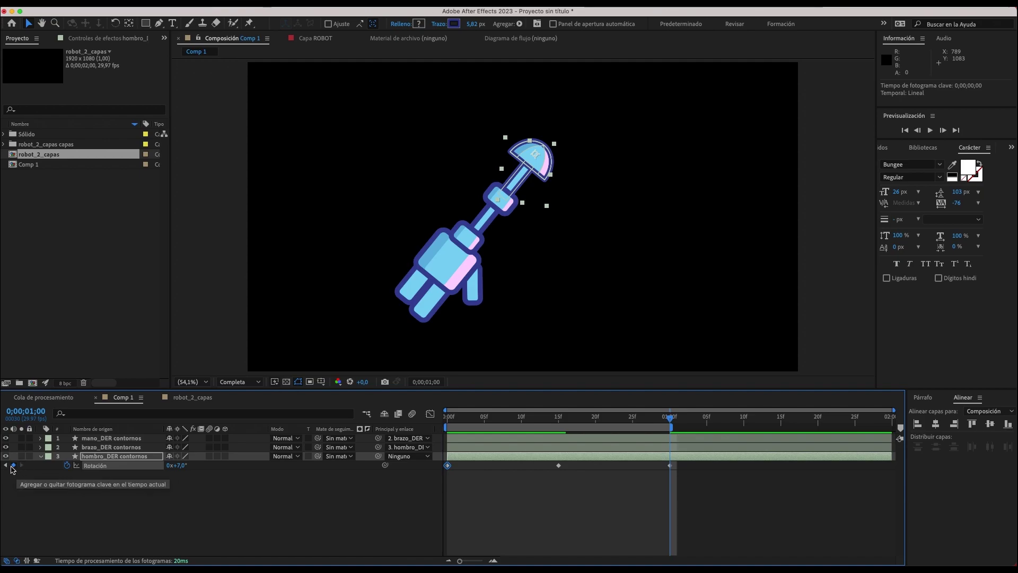
- Step through the three rotation keyframes and preview the arm swing
{"action": "left_click", "coordinate": [6, 466]}
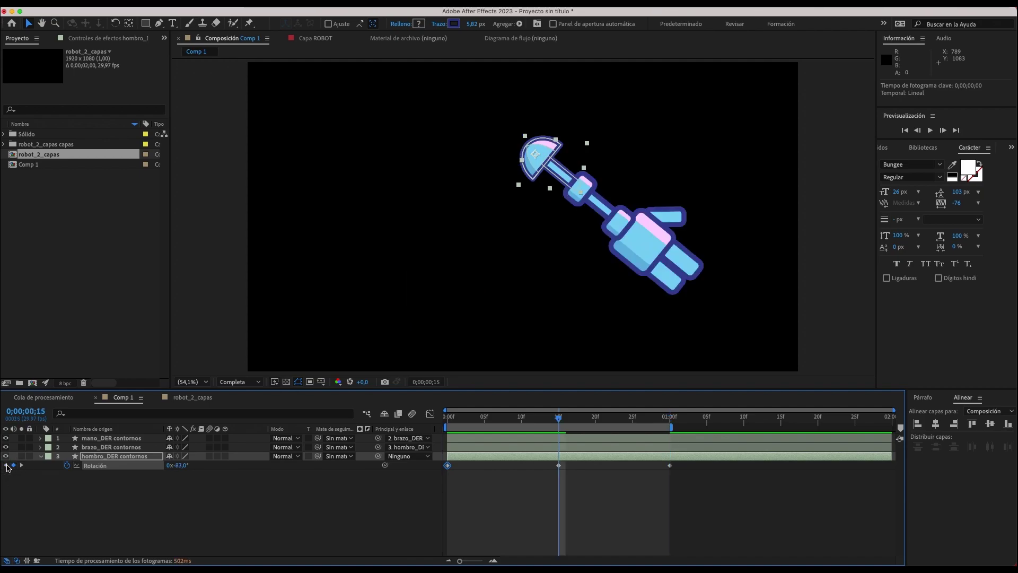
{"action": "left_click", "coordinate": [6, 465]}
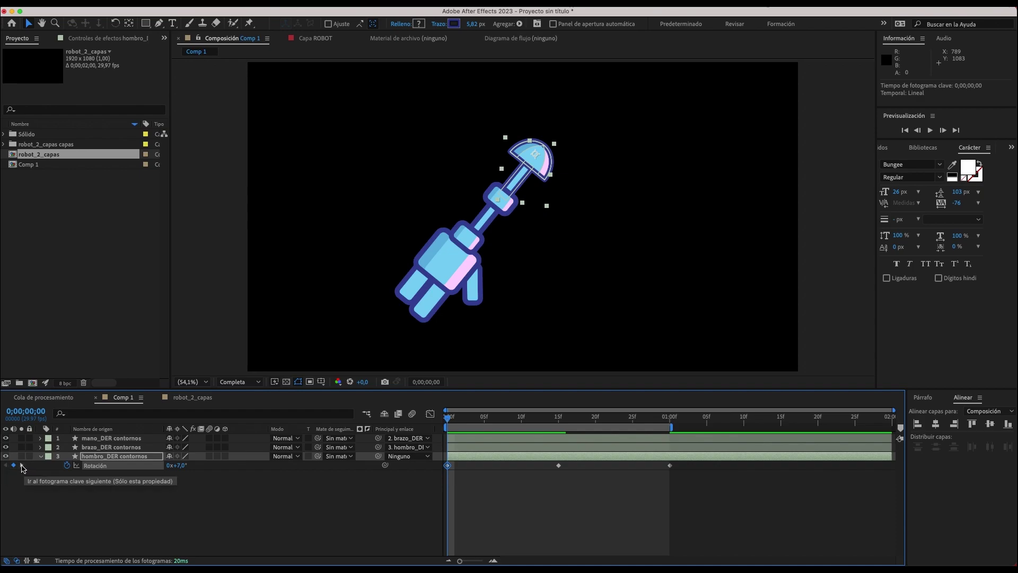
{"action": "left_click", "coordinate": [21, 465]}
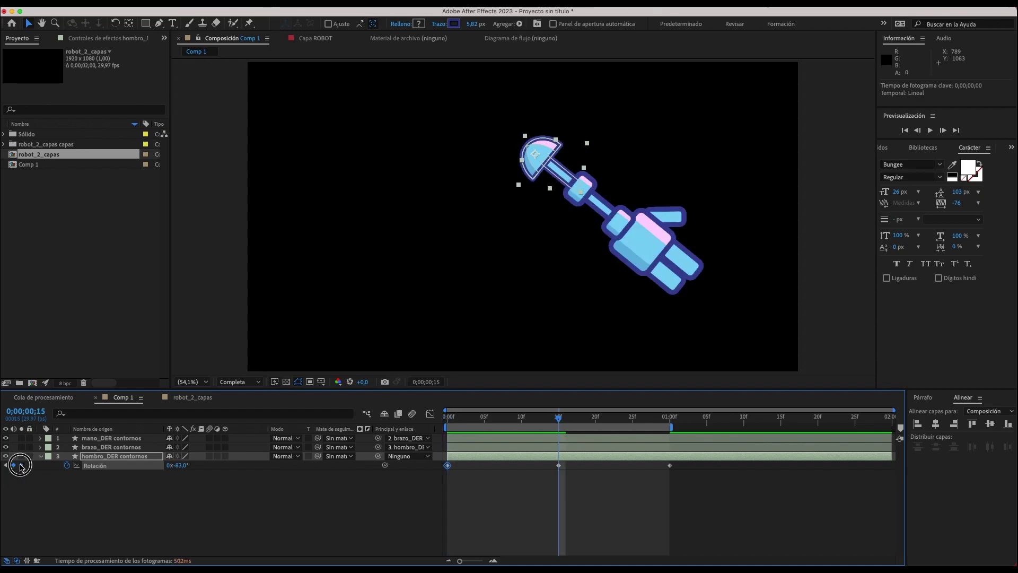
{"action": "left_click", "coordinate": [21, 466]}
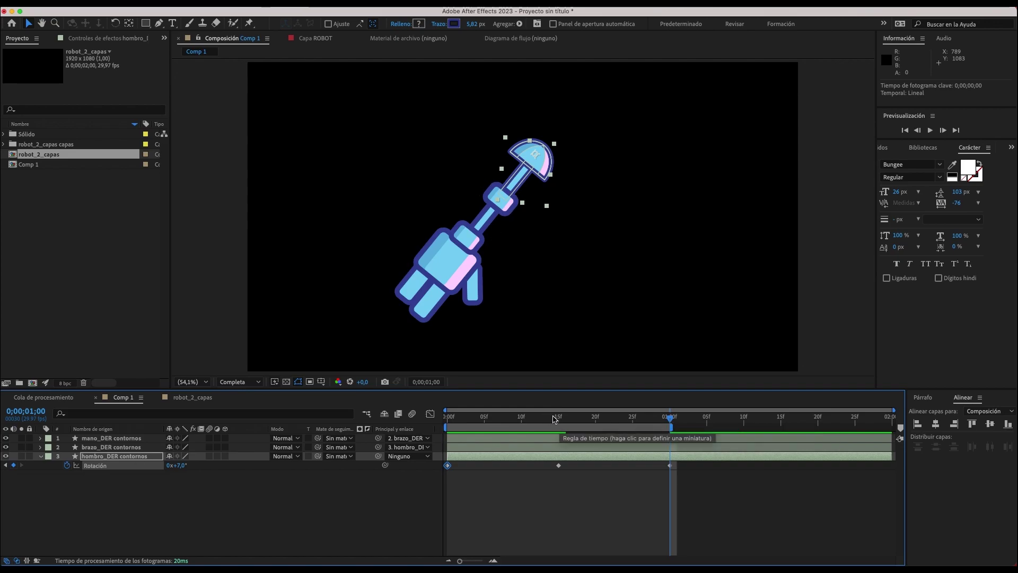
{"action": "left_click_drag", "start_coordinate": [553, 419], "coordinate": [448, 420]}
{"action": "key", "text": "h"}
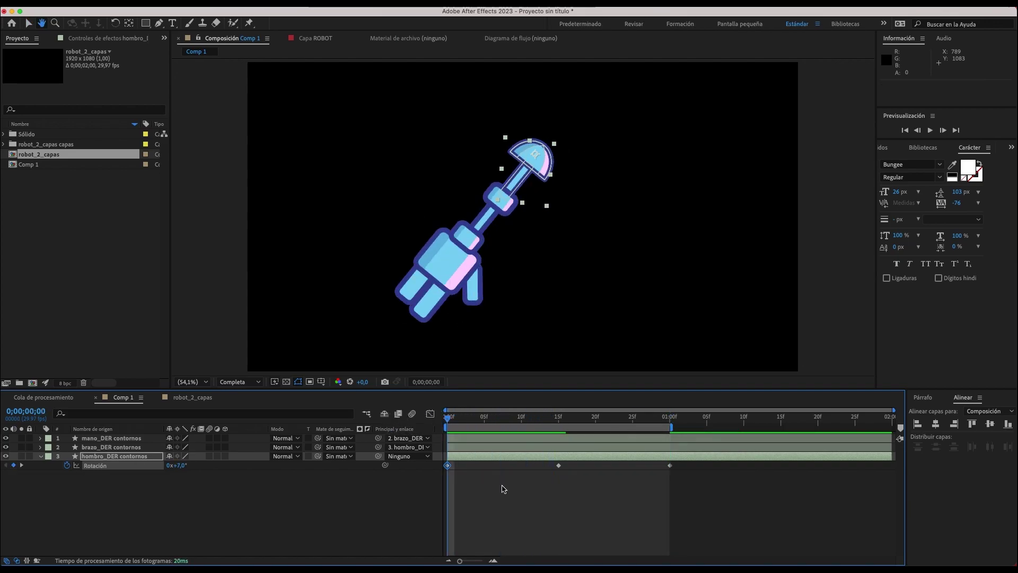
{"action": "key", "text": "space"}
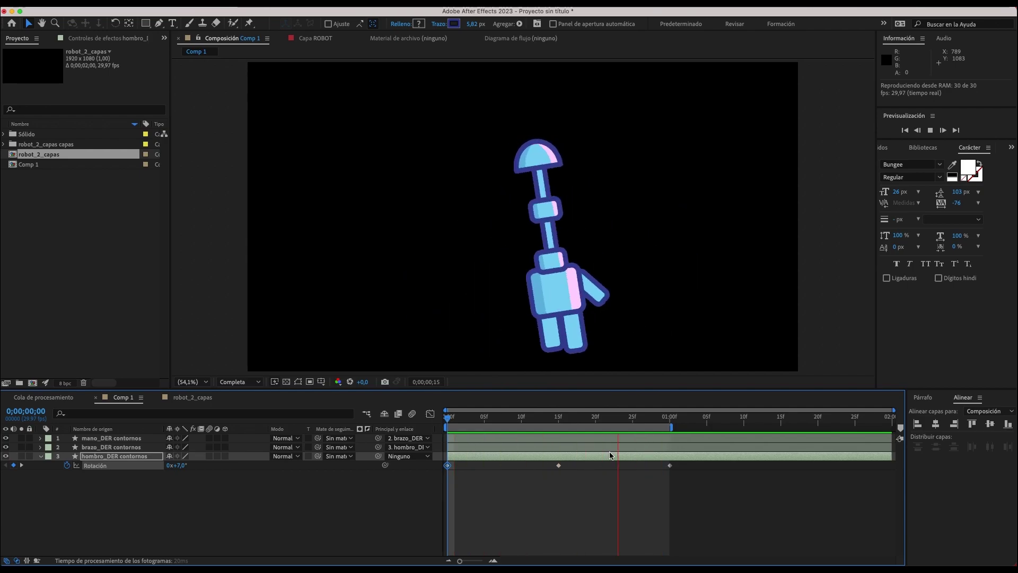
{"action": "key", "text": "space"}
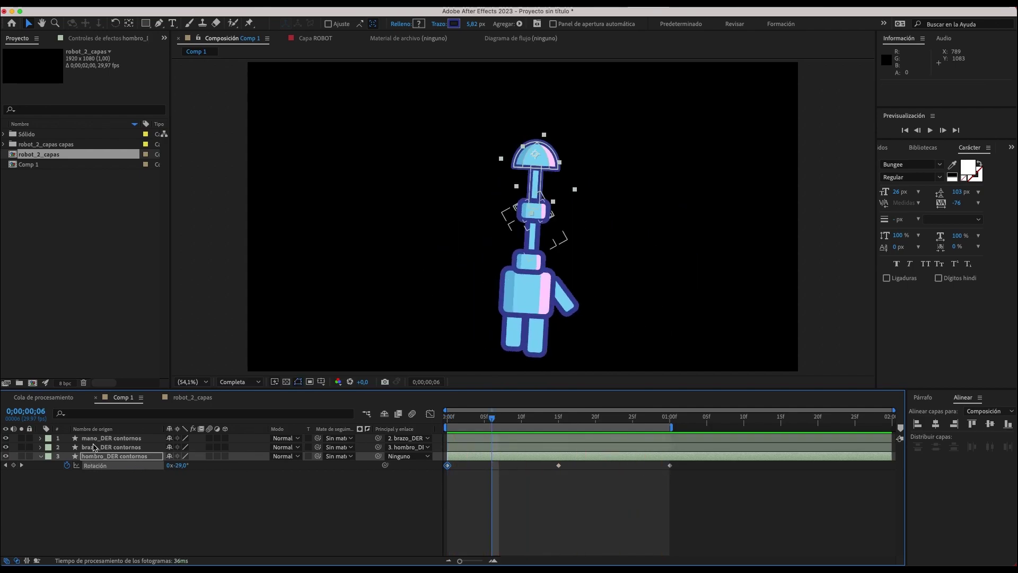
- Duplicate the three arm layers and move the copied arm to the right
{"action": "left_click", "coordinate": [94, 447], "text": "shift"}
{"action": "left_click", "coordinate": [103, 441], "text": "shift"}
{"action": "key", "text": "ctrl+d"}
{"action": "left_click_drag", "start_coordinate": [535, 154], "coordinate": [716, 154]}
{"action": "left_click_drag", "start_coordinate": [534, 157], "coordinate": [412, 140]}
{"action": "left_click_drag", "start_coordinate": [716, 151], "coordinate": [630, 140]}
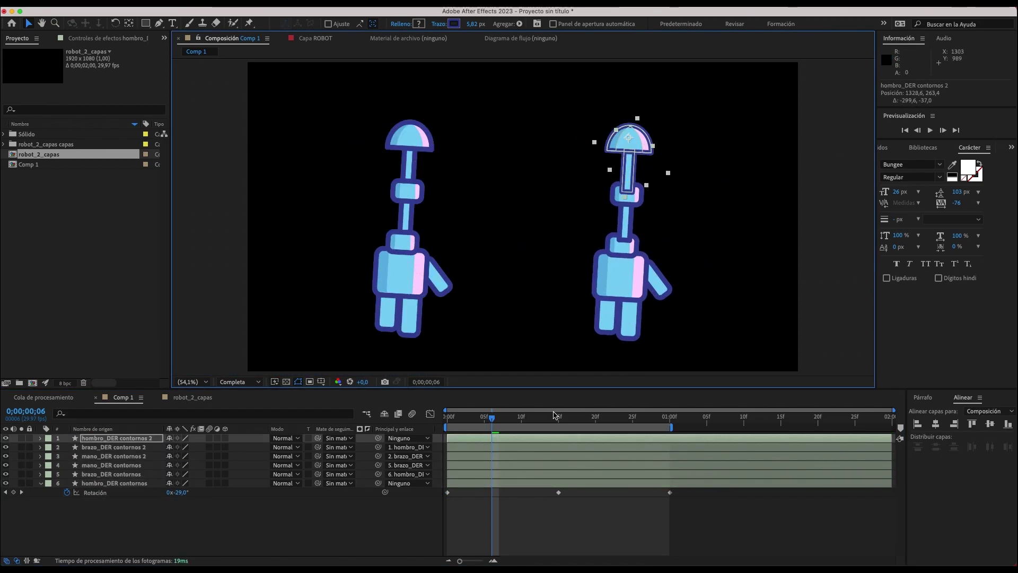
{"action": "key", "text": "Home"}
- Give the duplicated arm layers a pink label and reorder them to match the original
{"action": "left_click", "coordinate": [211, 552]}
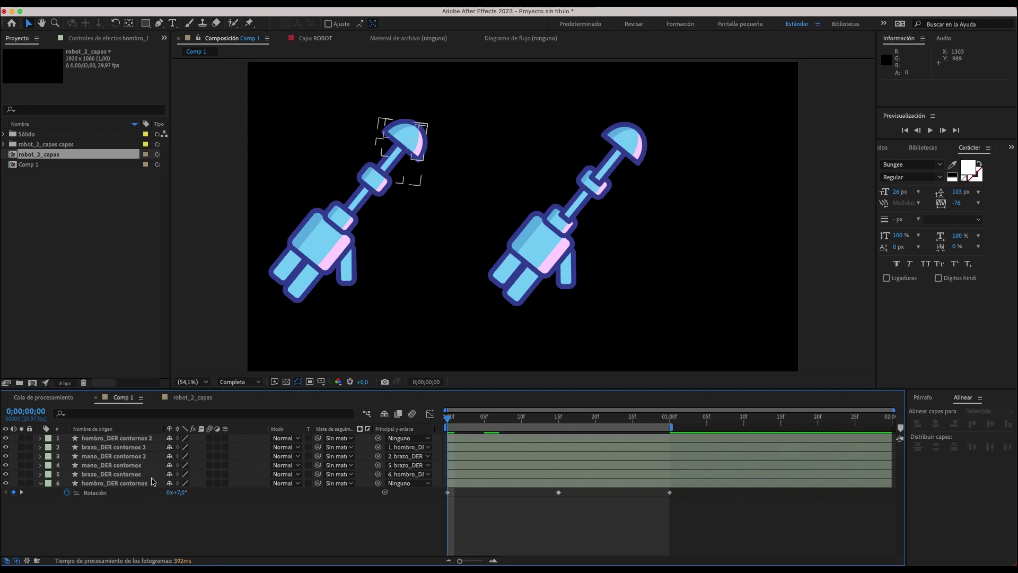
{"action": "left_click", "coordinate": [119, 438]}
{"action": "left_click", "coordinate": [51, 454], "text": "shift"}
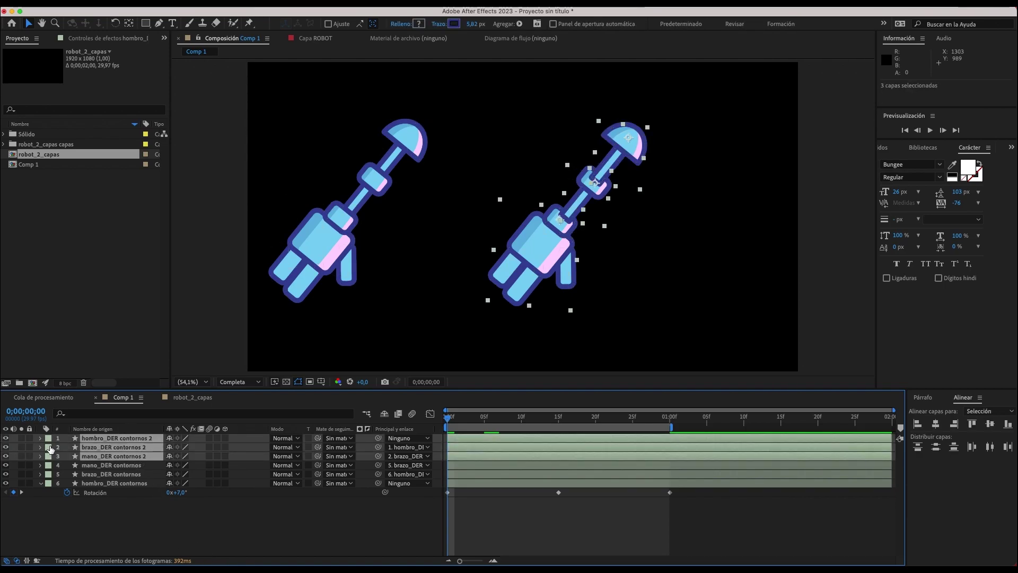
{"action": "left_click", "coordinate": [48, 443]}
{"action": "left_click", "coordinate": [58, 396]}
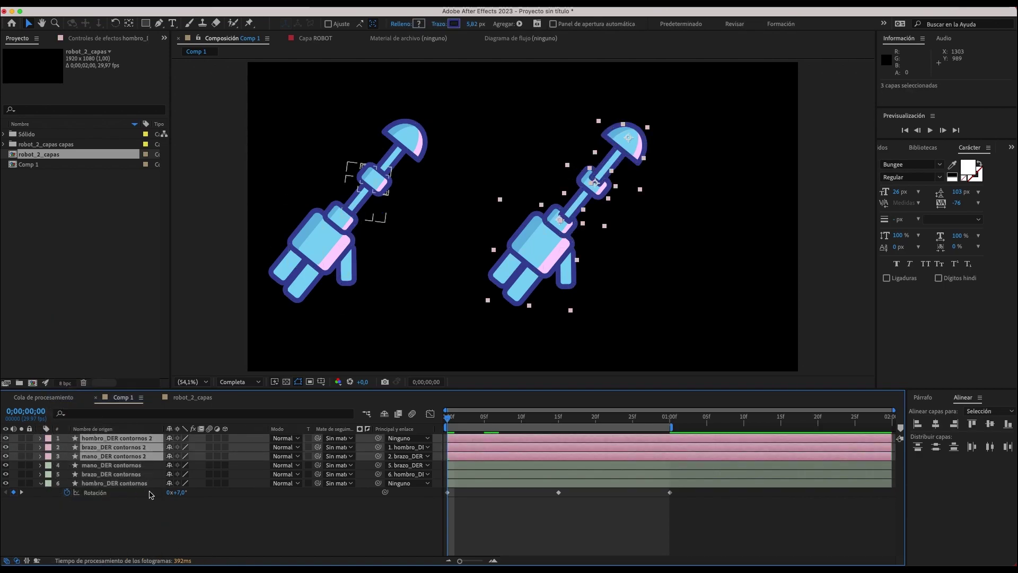
{"action": "left_click", "coordinate": [108, 456]}
{"action": "left_click_drag", "start_coordinate": [107, 456], "coordinate": [108, 436]}
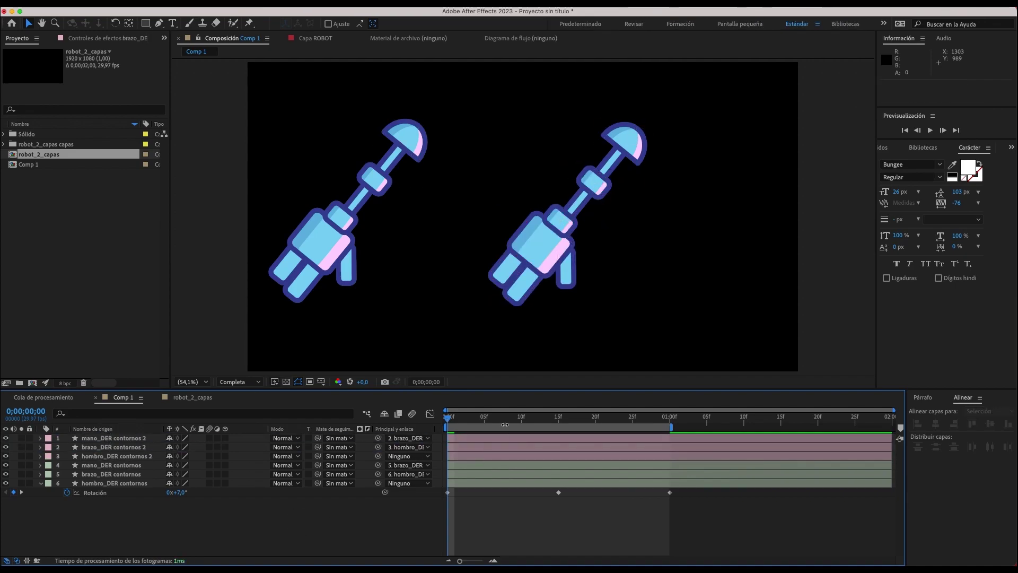
- Show the shoulder copy's rotation keyframes and scrub to compare both arm swings
{"action": "left_click_drag", "start_coordinate": [448, 417], "coordinate": [492, 418]}
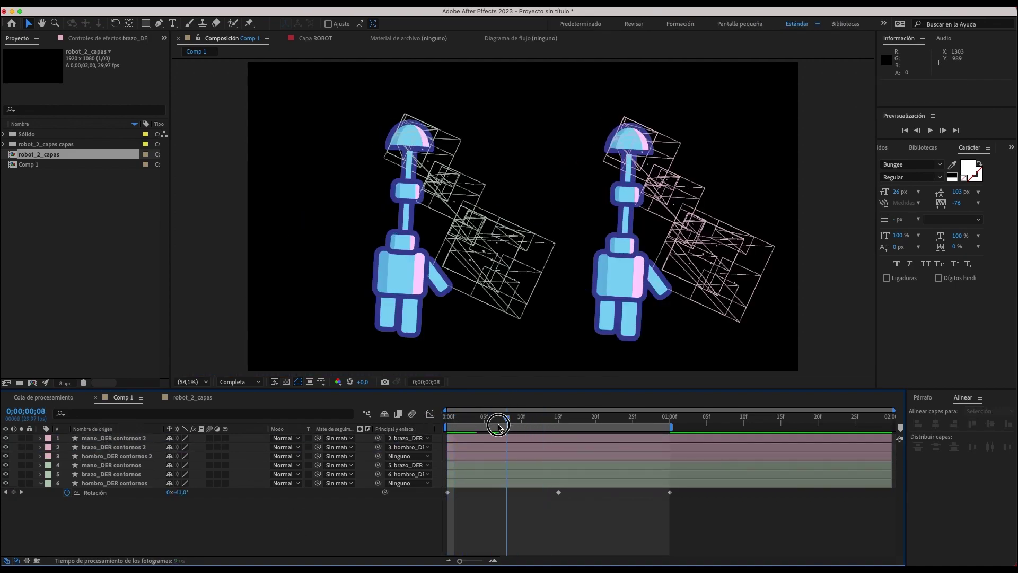
{"action": "left_click", "coordinate": [101, 456]}
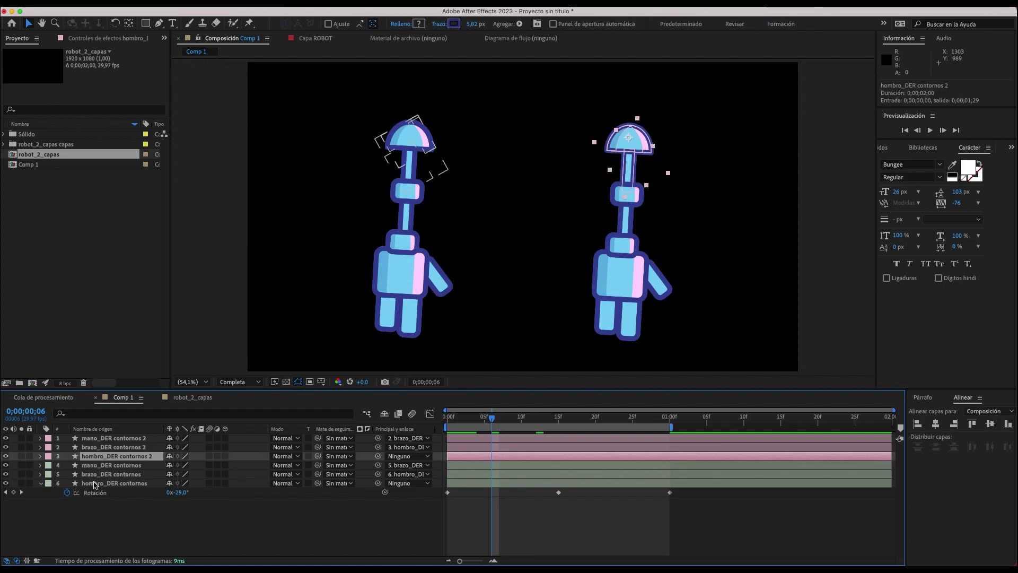
{"action": "key", "text": "r"}
{"action": "left_click", "coordinate": [565, 551]}
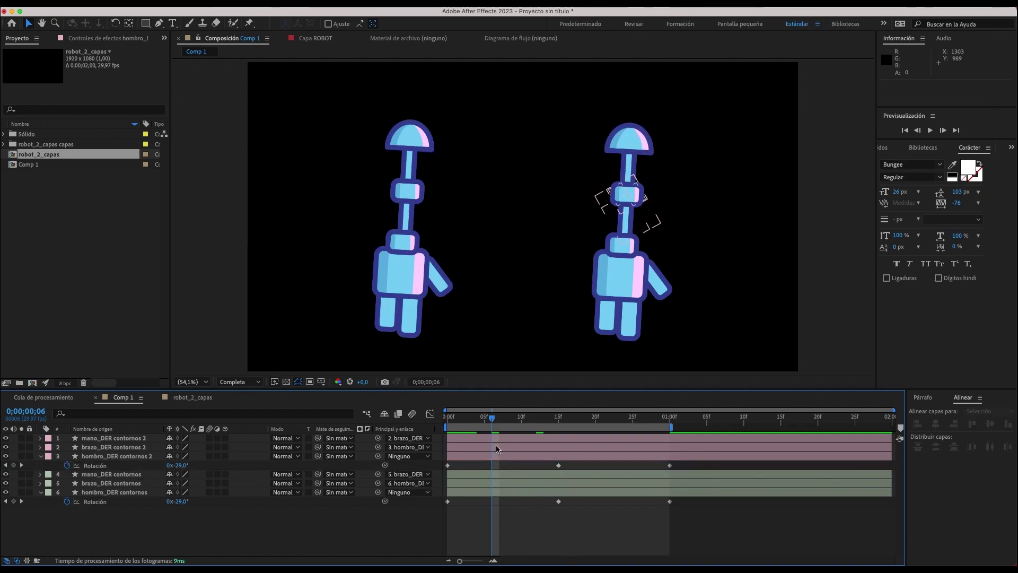
{"action": "mouse_move", "coordinate": [493, 419]}
{"action": "left_mouse_down"}
{"action": "mouse_move", "coordinate": [612, 435]}
{"action": "mouse_move", "coordinate": [566, 434]}
{"action": "left_mouse_up"}
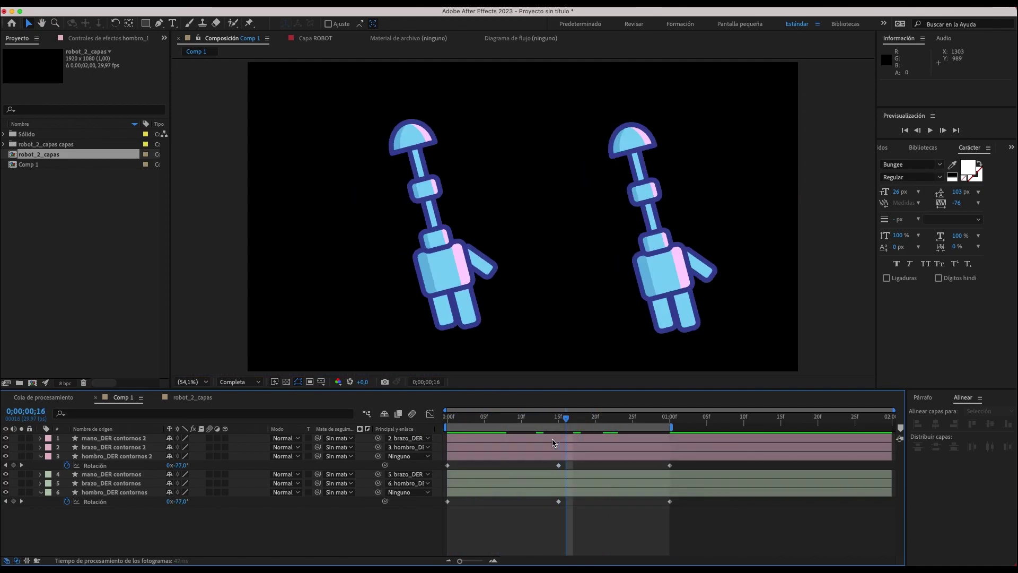
- Set the preview resolution to Tercio, play both arms swinging, then select the copy's keyframes
{"action": "left_click", "coordinate": [259, 386]}
{"action": "left_click", "coordinate": [245, 432]}
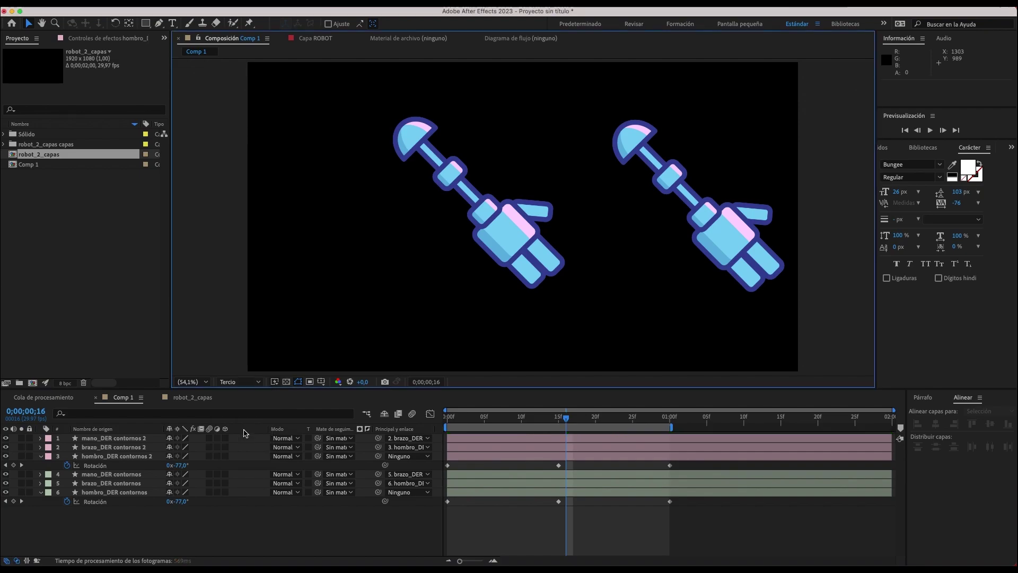
{"action": "left_click_drag", "start_coordinate": [471, 423], "coordinate": [403, 428]}
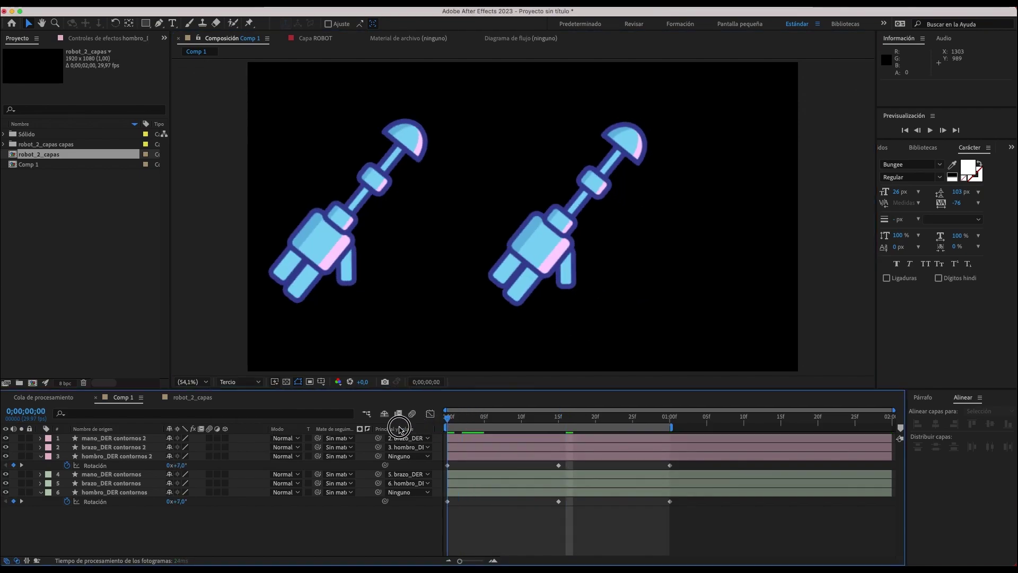
{"action": "left_click_drag", "start_coordinate": [472, 429], "coordinate": [401, 434]}
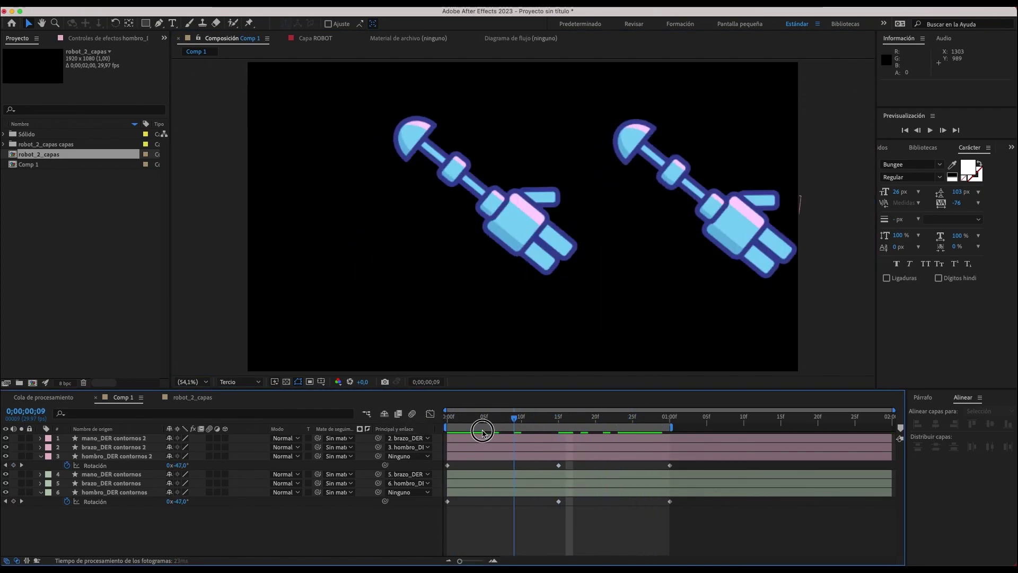
{"action": "key", "text": "space"}
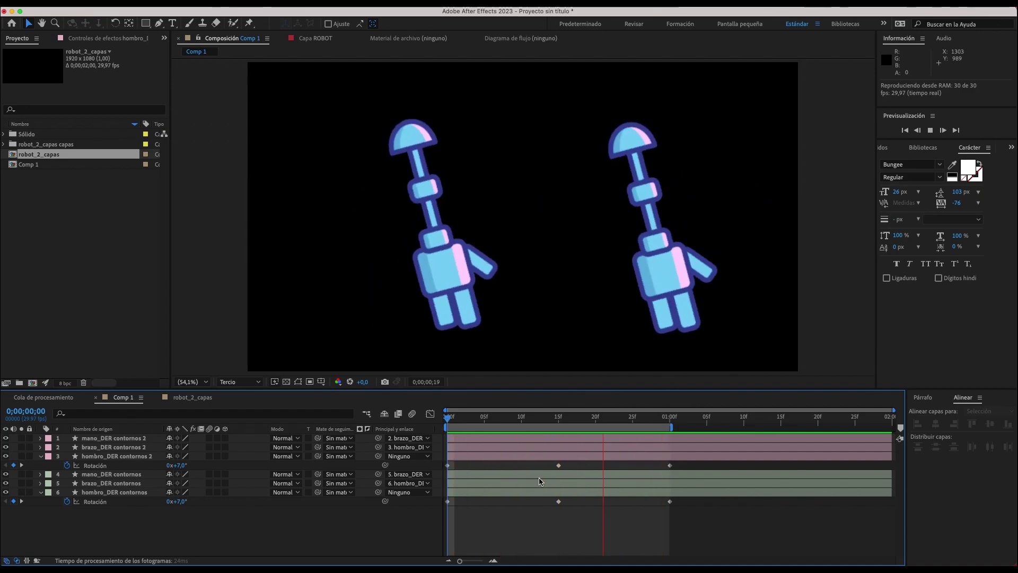
{"action": "left_click", "coordinate": [729, 451]}
{"action": "left_click_drag", "start_coordinate": [690, 467], "coordinate": [424, 477]}
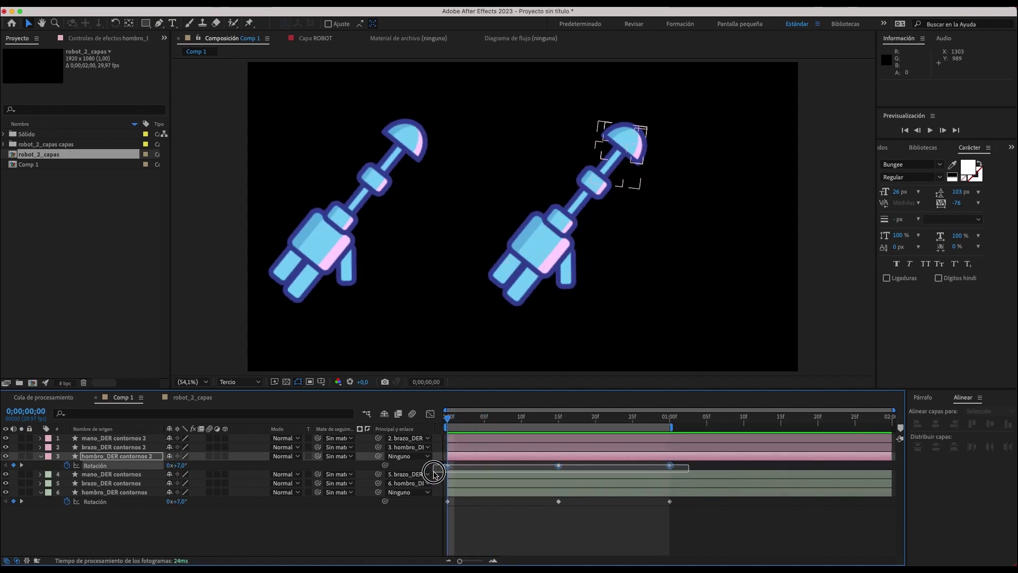
- Apply Easy Ease to the copied shoulder's rotation keyframes and preview the swing
{"action": "right_click", "coordinate": [670, 467]}
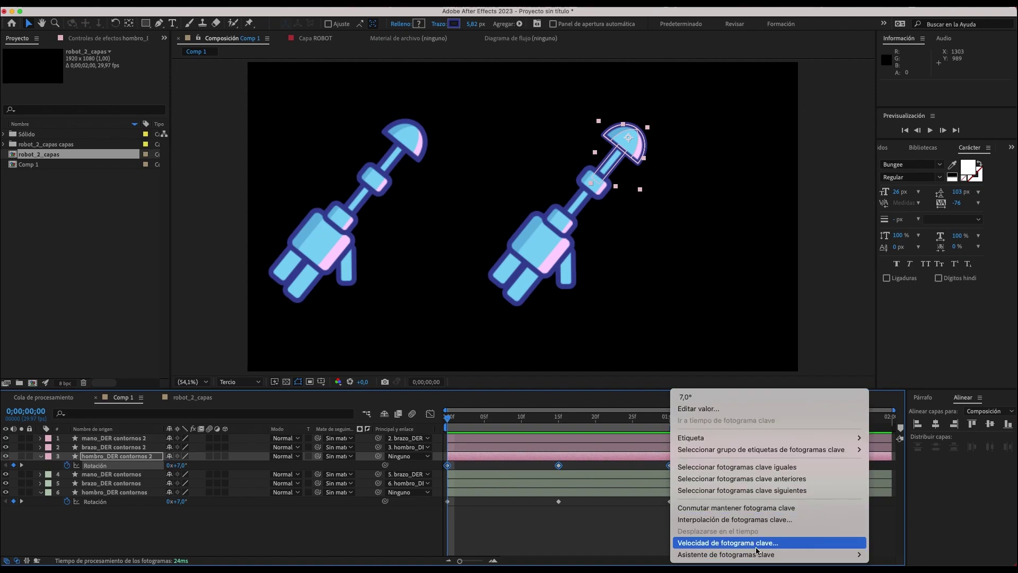
{"action": "mouse_move", "coordinate": [755, 554]}
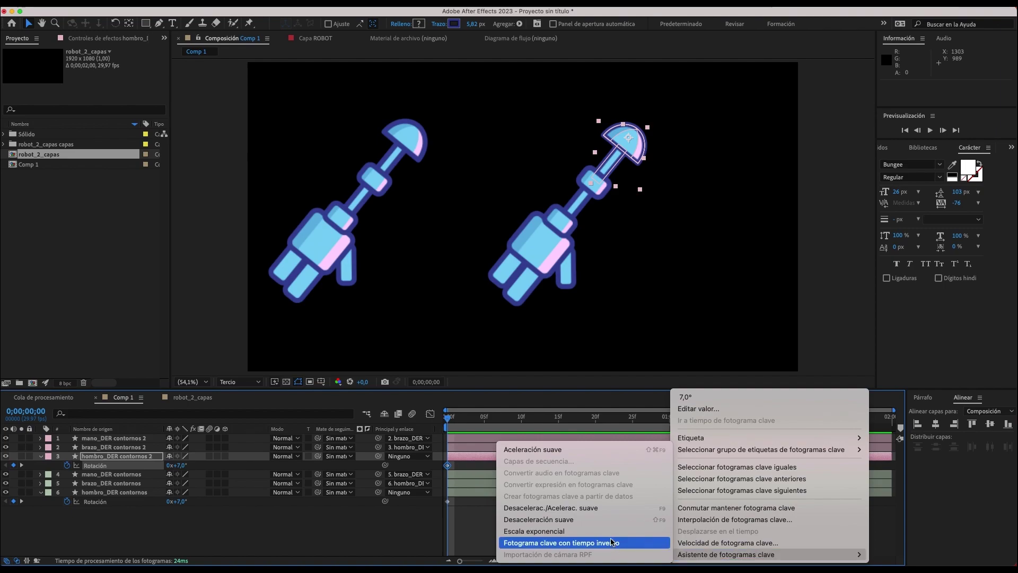
{"action": "left_click", "coordinate": [565, 512]}
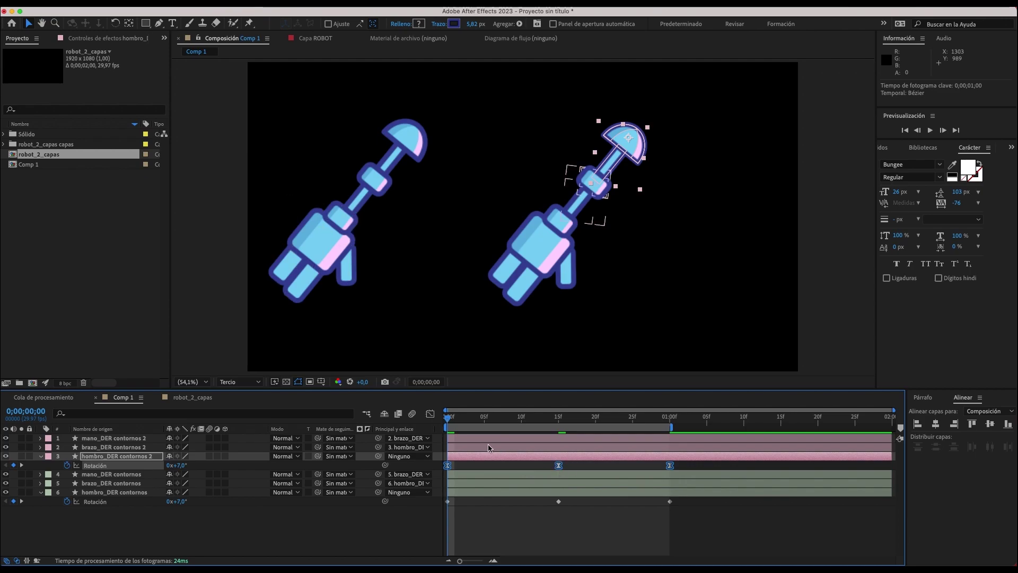
{"action": "key", "text": "space"}
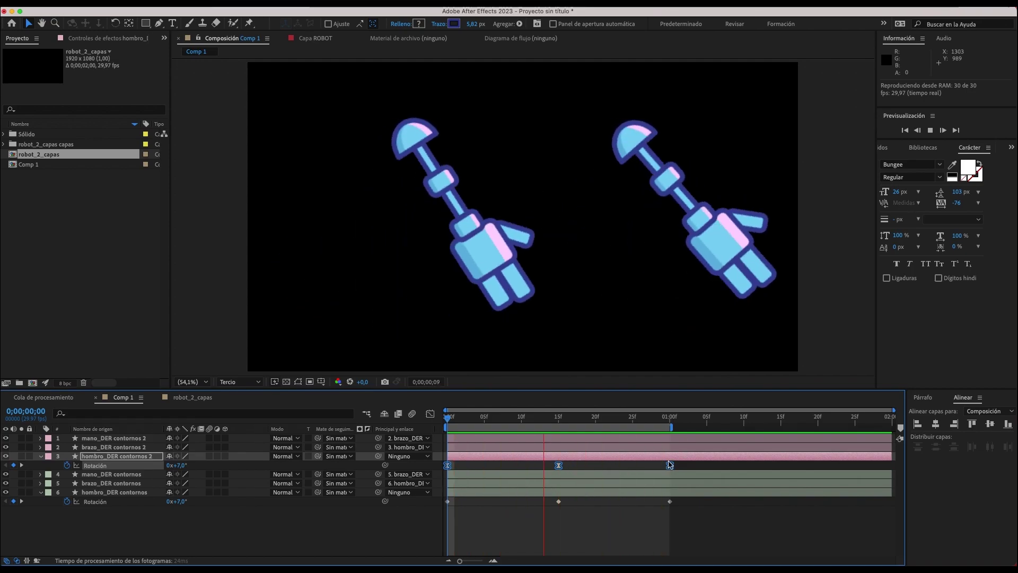
- Extend the work area and move both shoulders' keyframes to 0, 1:00 and 2:00
{"action": "left_click_drag", "start_coordinate": [670, 427], "coordinate": [894, 426]}
{"action": "left_click_drag", "start_coordinate": [670, 465], "coordinate": [892, 465]}
{"action": "left_click", "coordinate": [527, 472]}
{"action": "left_click_drag", "start_coordinate": [780, 465], "coordinate": [672, 465]}
{"action": "left_click", "coordinate": [670, 501]}
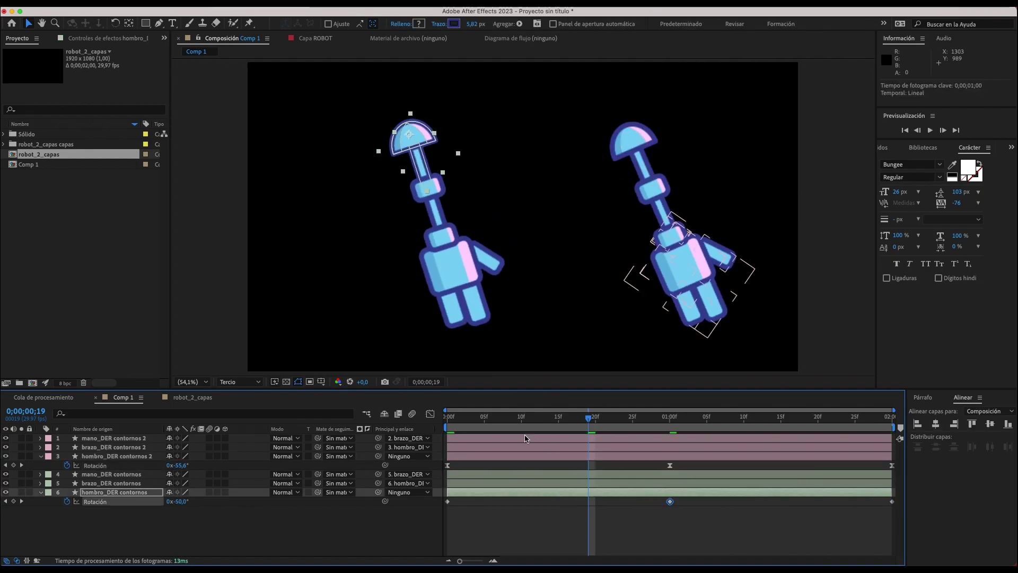
{"action": "left_click", "coordinate": [465, 419]}
{"action": "key", "text": "space"}
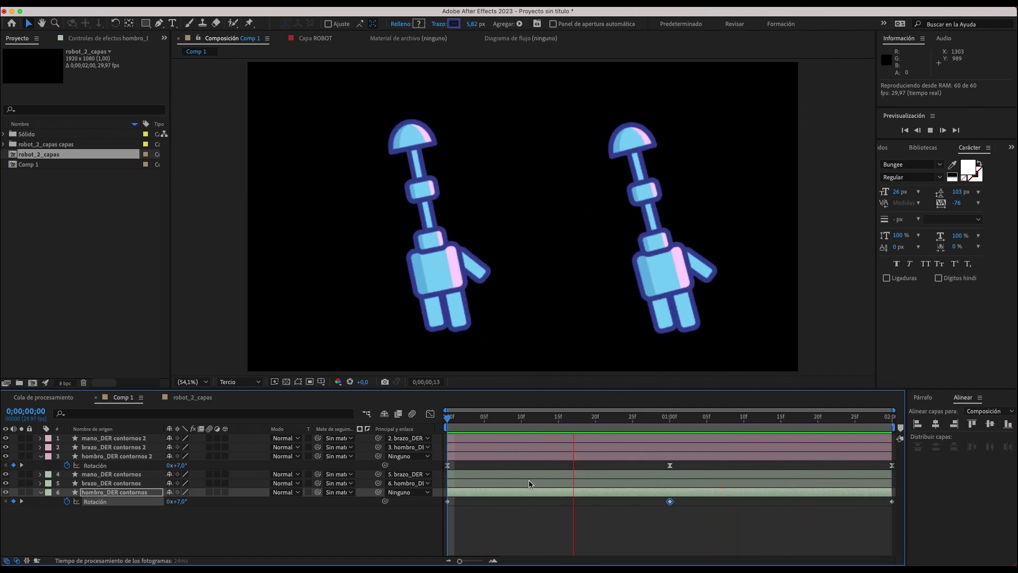
{"action": "key", "text": "space"}
{"action": "left_click", "coordinate": [613, 147]}
{"action": "key", "text": "space"}
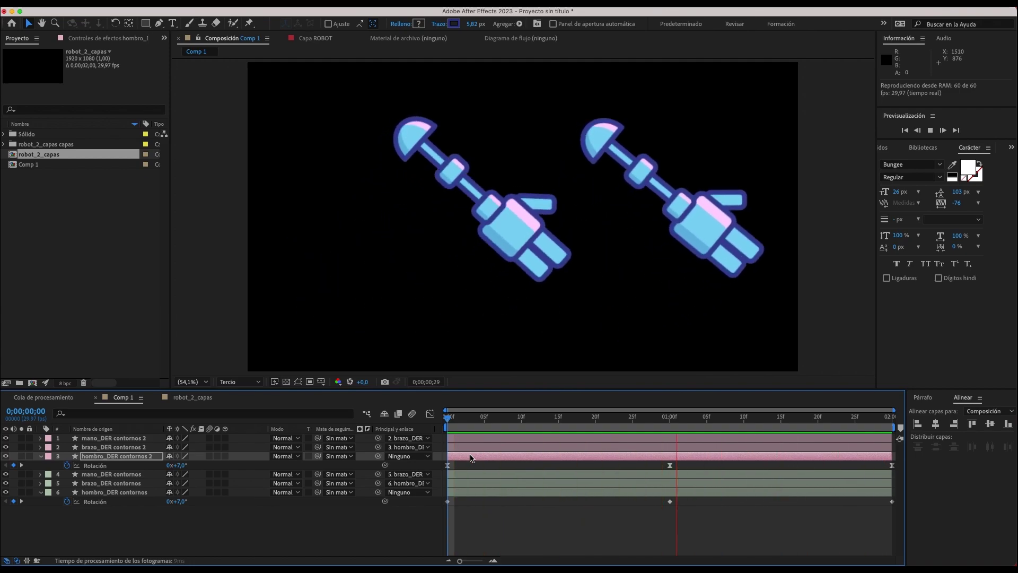
{"action": "key", "text": "space"}
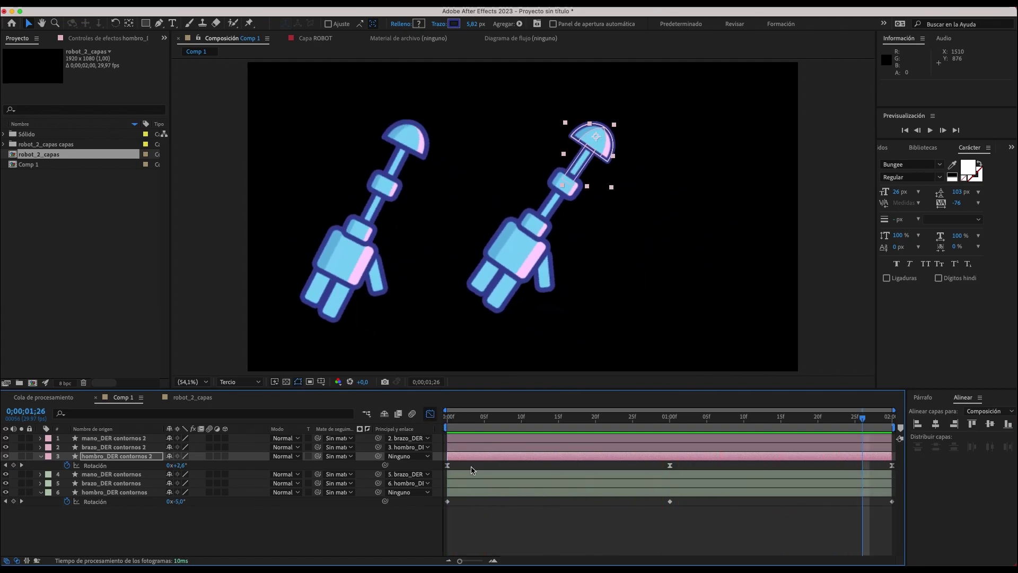
{"action": "key", "text": "shift+F3"}
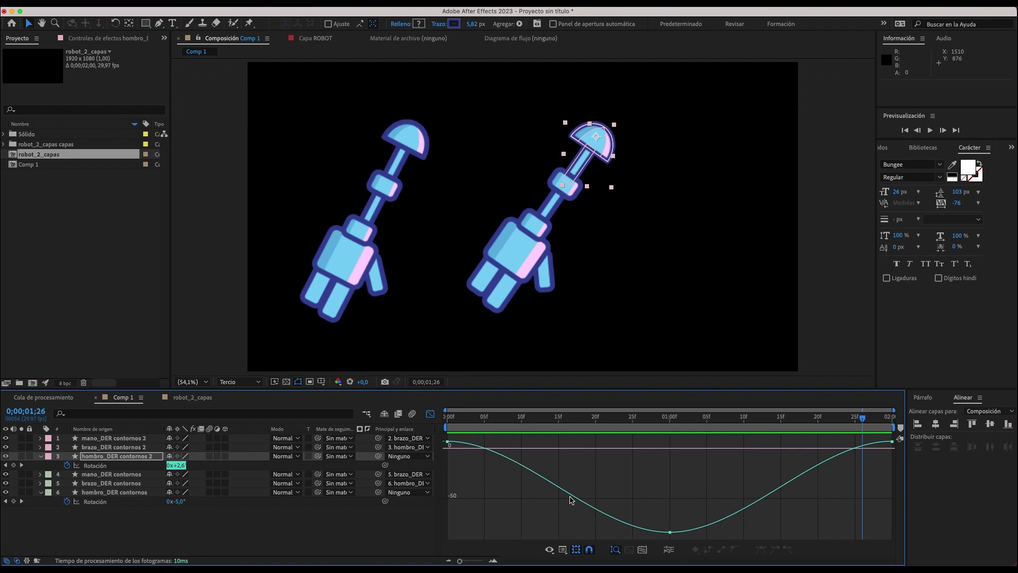
{"action": "left_click", "coordinate": [430, 414]}
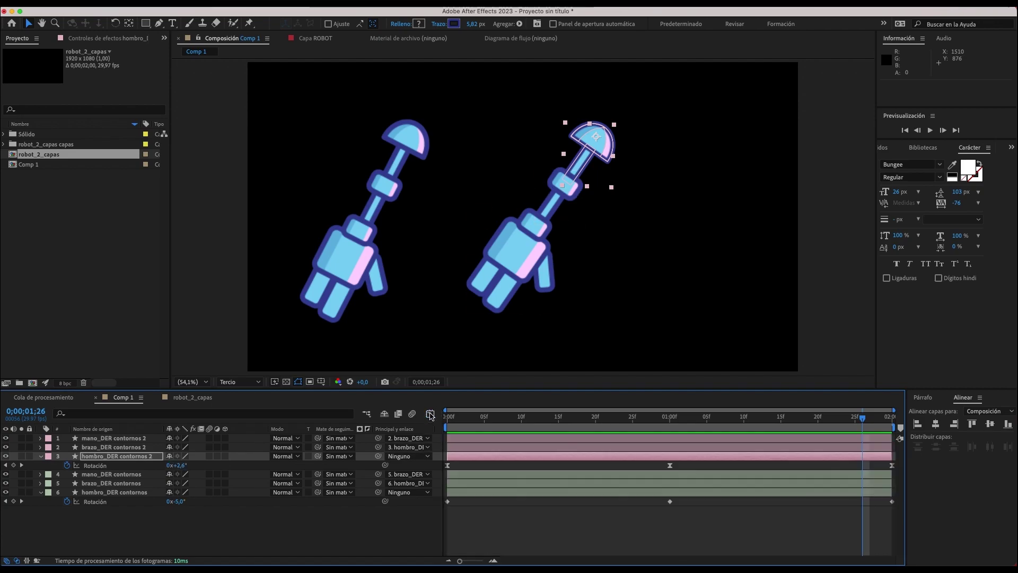
{"action": "left_click", "coordinate": [405, 146]}
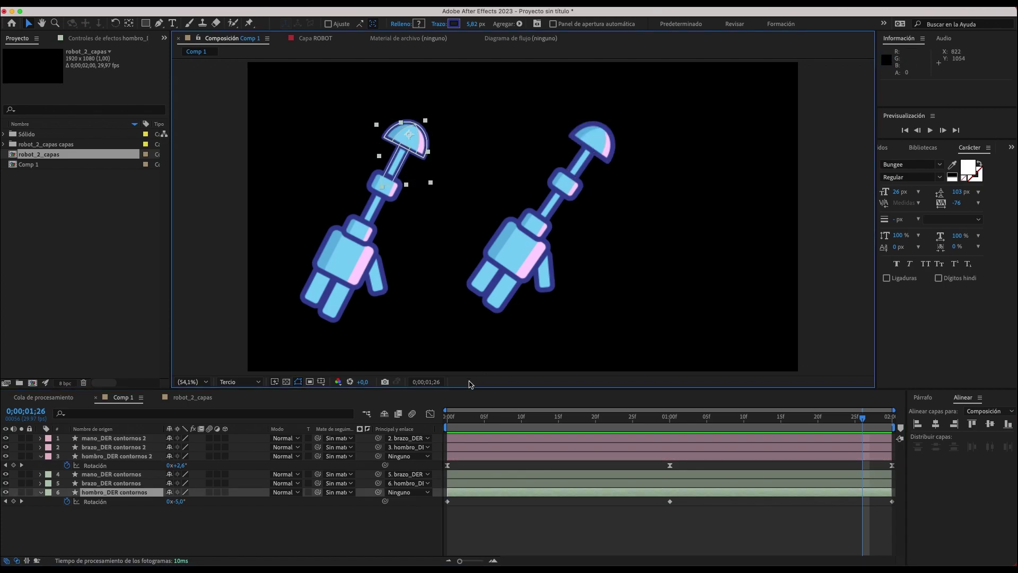
{"action": "left_click", "coordinate": [430, 414]}
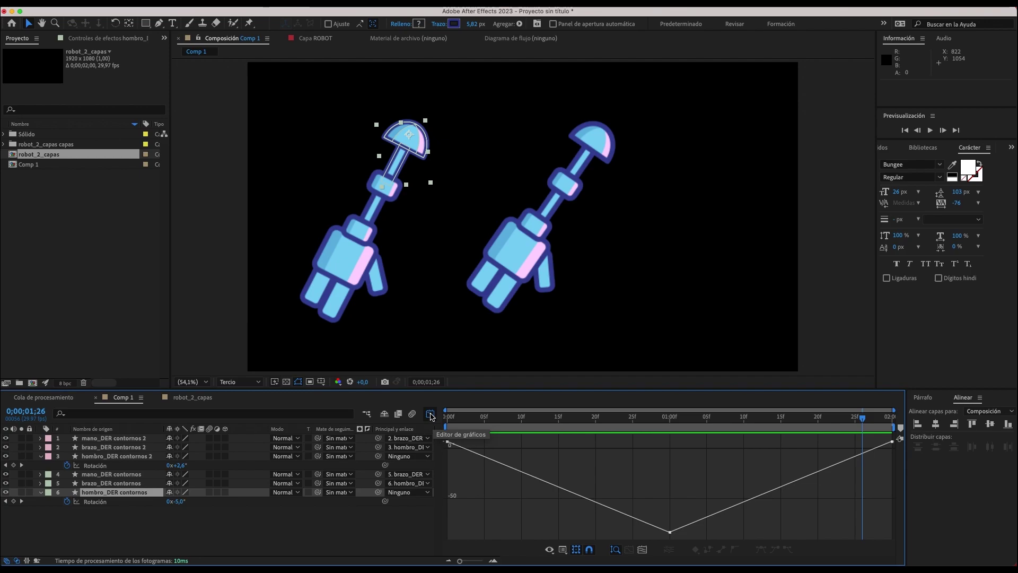
{"action": "left_click", "coordinate": [430, 415]}
{"action": "left_click", "coordinate": [594, 139]}
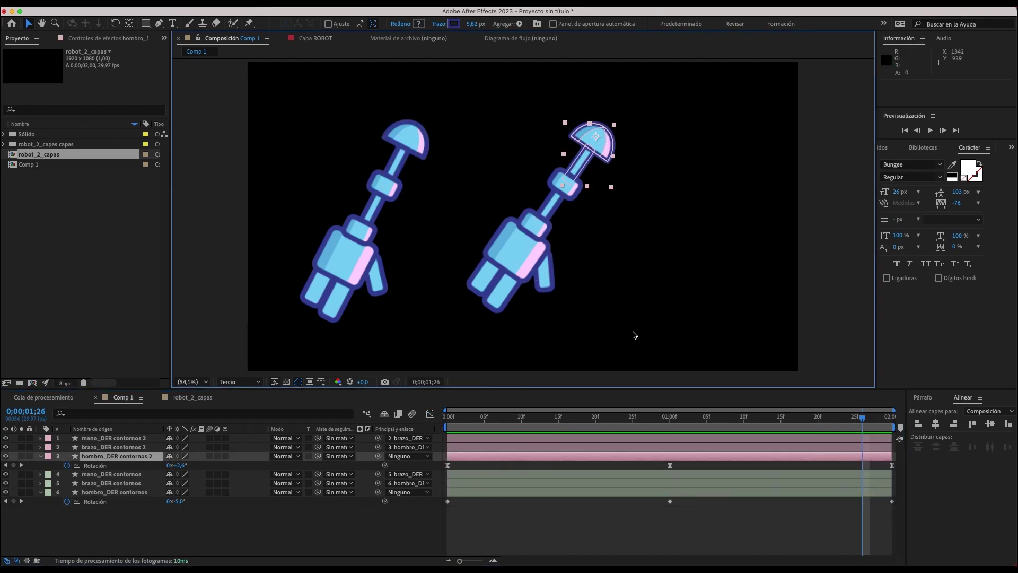
{"action": "left_click", "coordinate": [549, 213]}
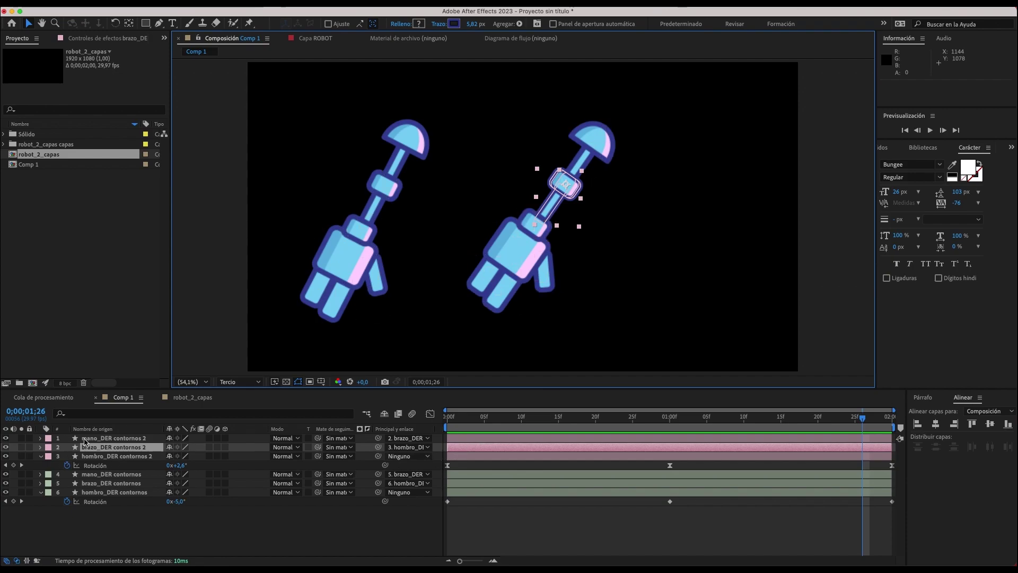
- Key the copied forearm's rotation at 26° at the start and -83° at one second
{"action": "key", "text": "r"}
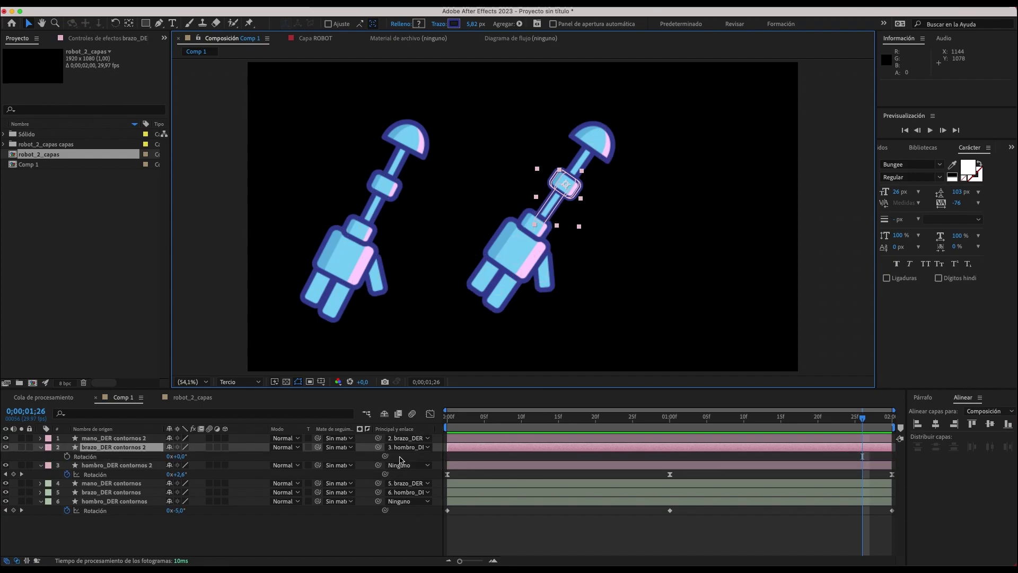
{"action": "left_click_drag", "start_coordinate": [480, 419], "coordinate": [427, 426]}
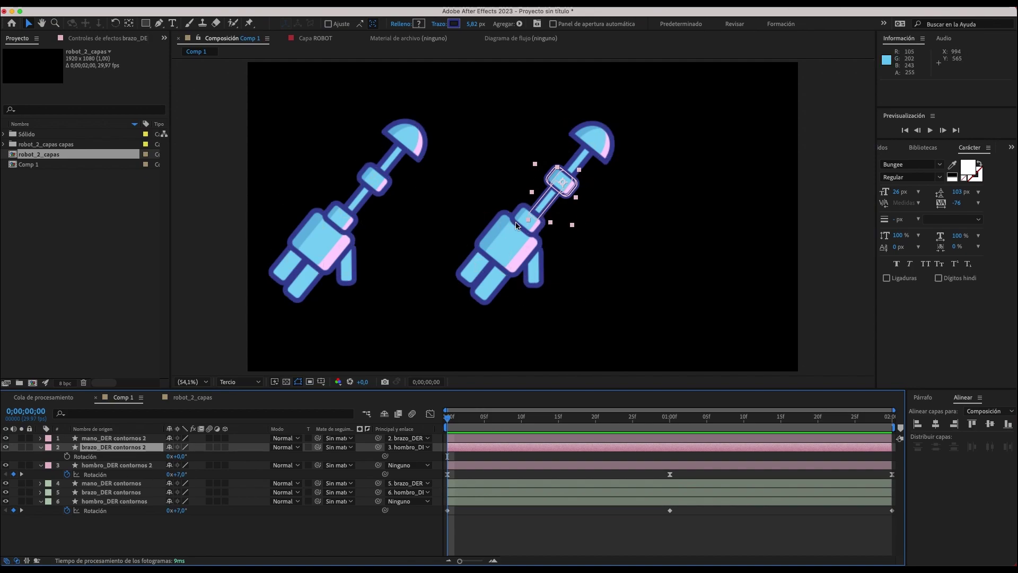
{"action": "left_click", "coordinate": [67, 457]}
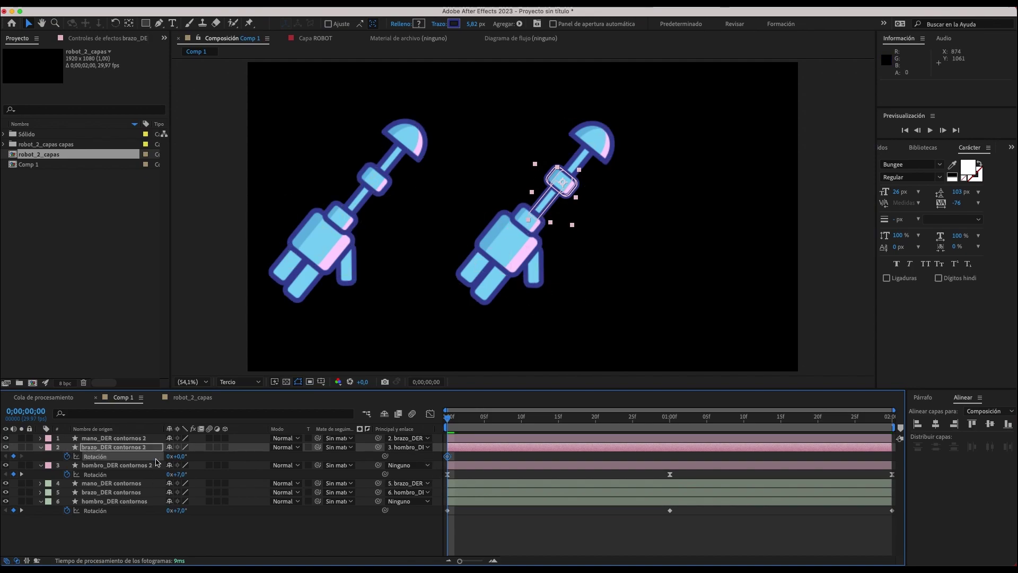
{"action": "left_click_drag", "start_coordinate": [181, 457], "coordinate": [192, 455]}
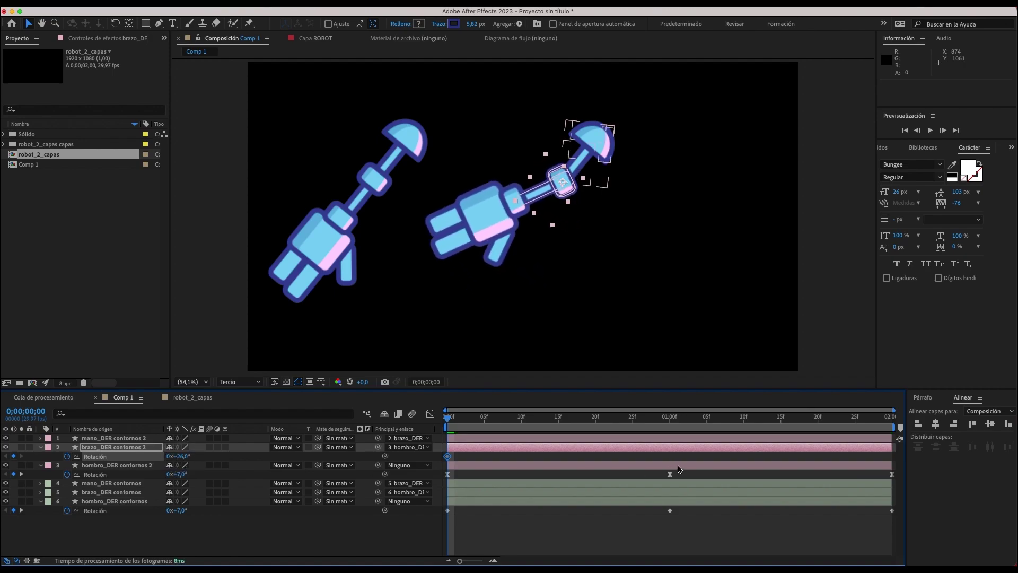
{"action": "left_click_drag", "start_coordinate": [448, 419], "coordinate": [662, 447]}
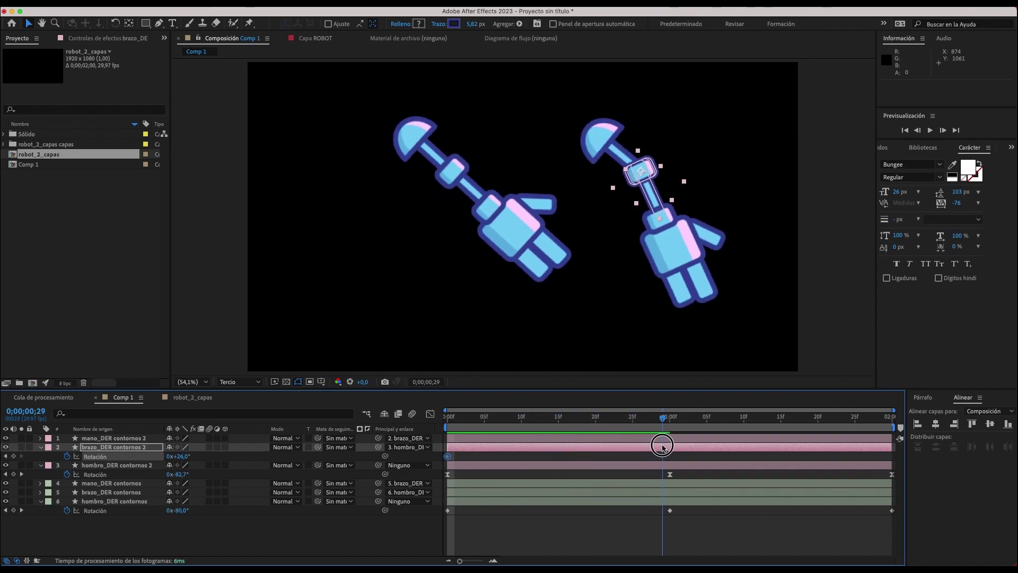
{"action": "left_click_drag", "start_coordinate": [667, 447], "coordinate": [670, 447]}
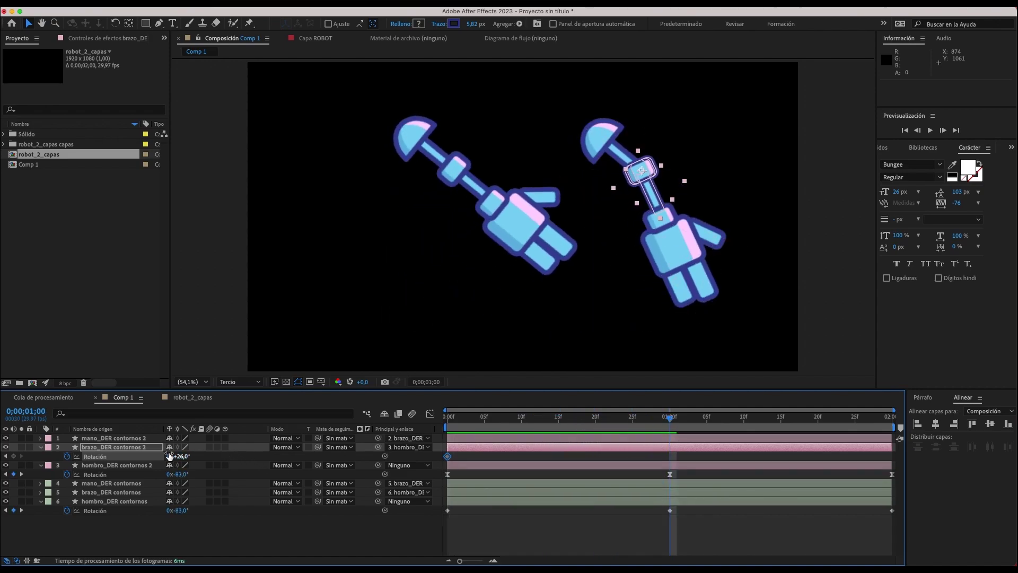
{"action": "left_click_drag", "start_coordinate": [185, 461], "coordinate": [163, 456]}
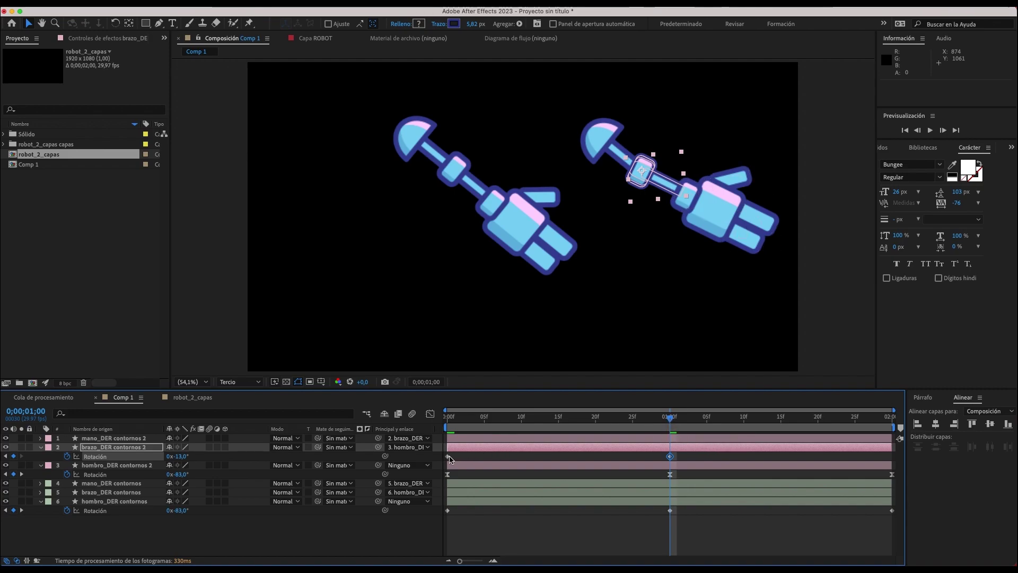
- Paste the starting forearm keyframe at the end of the comp and preview the swing
{"action": "left_click_drag", "start_coordinate": [668, 421], "coordinate": [900, 424]}
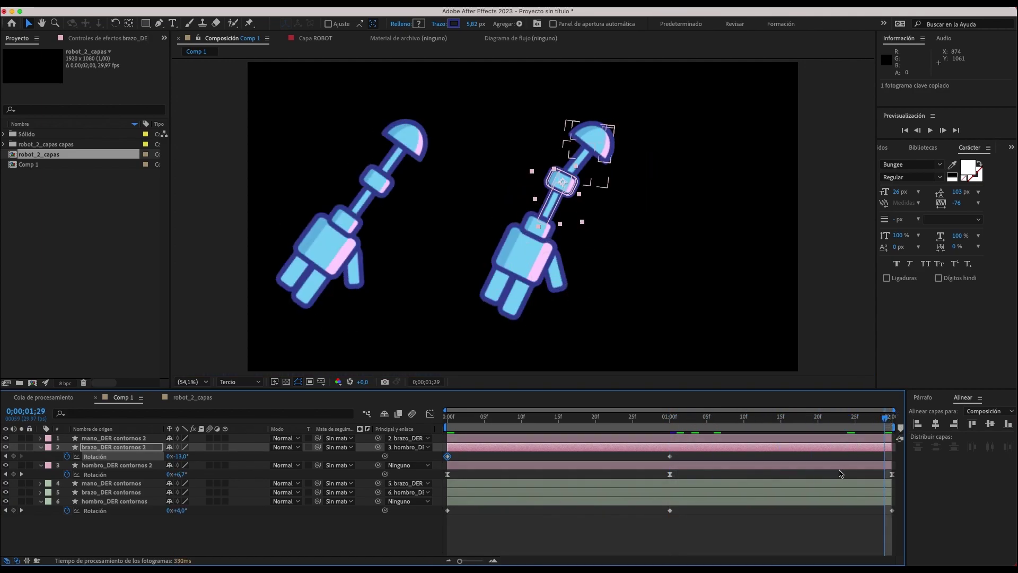
{"action": "key", "text": "super+v"}
{"action": "left_click", "coordinate": [892, 456]}
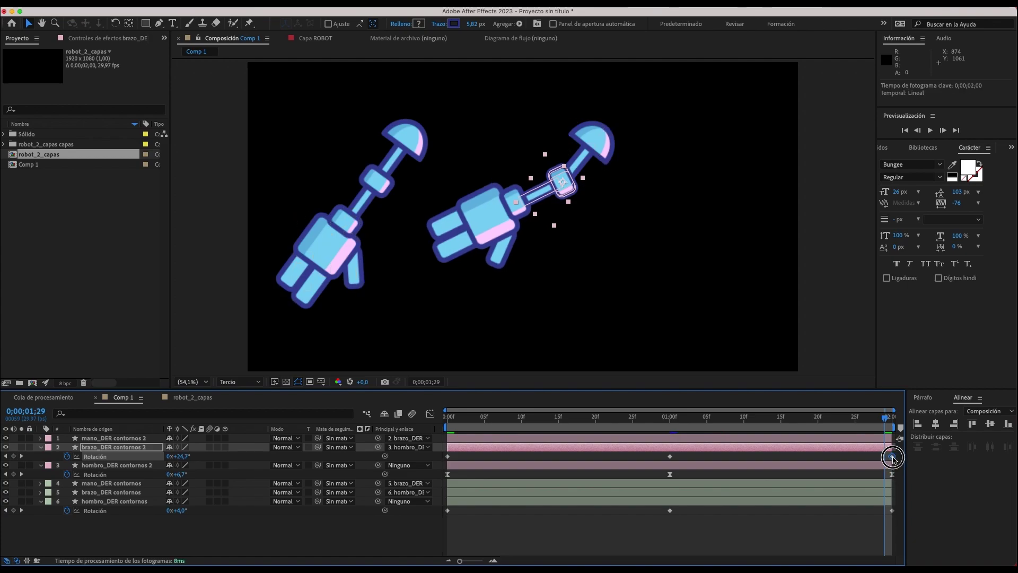
{"action": "left_click_drag", "start_coordinate": [479, 422], "coordinate": [351, 429]}
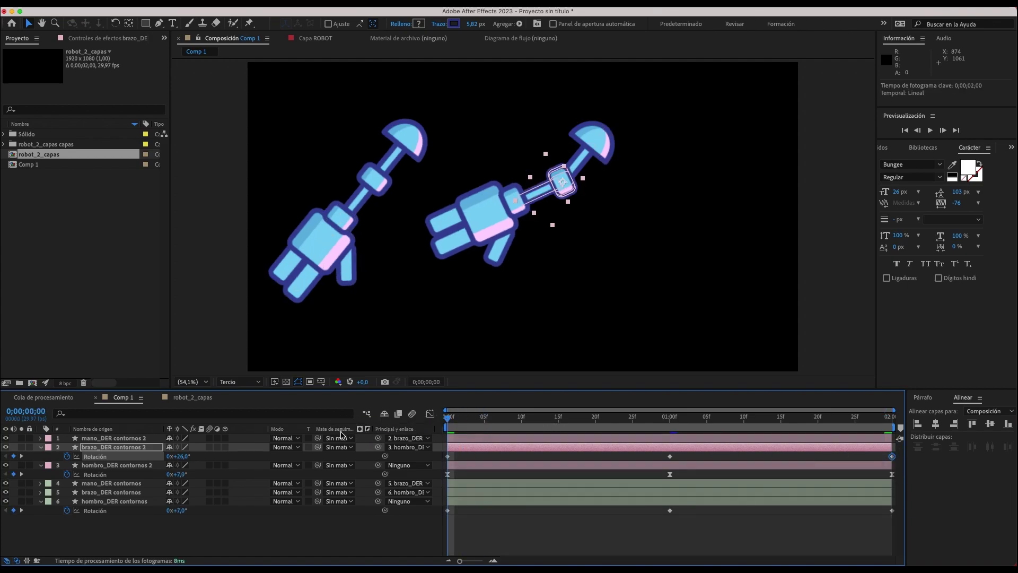
{"action": "key", "text": "space"}
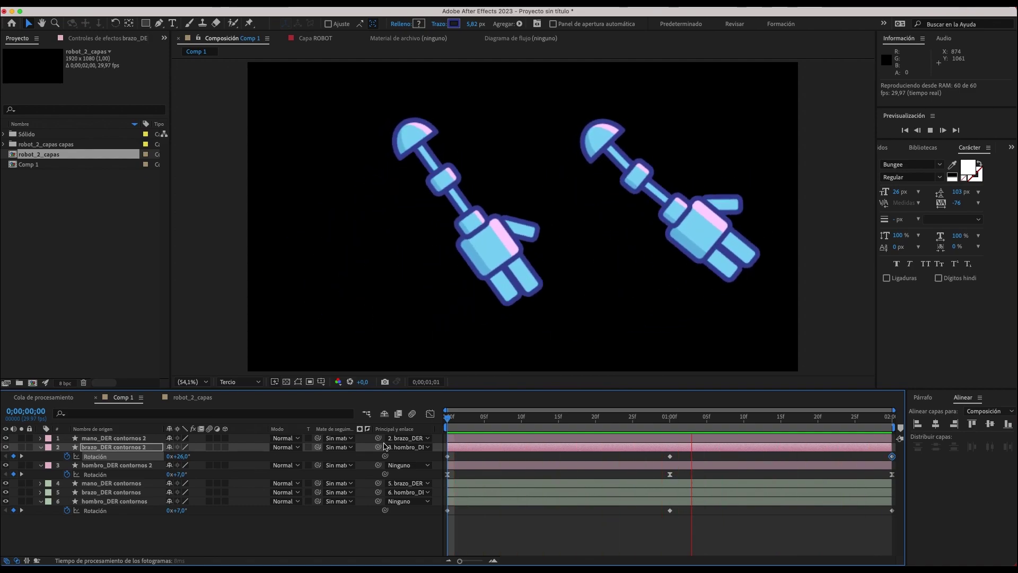
{"action": "key", "text": "space"}
- Adjust the forearm rotation to about 32° at 1:00 and play it back
{"action": "left_click_drag", "start_coordinate": [652, 417], "coordinate": [671, 420]}
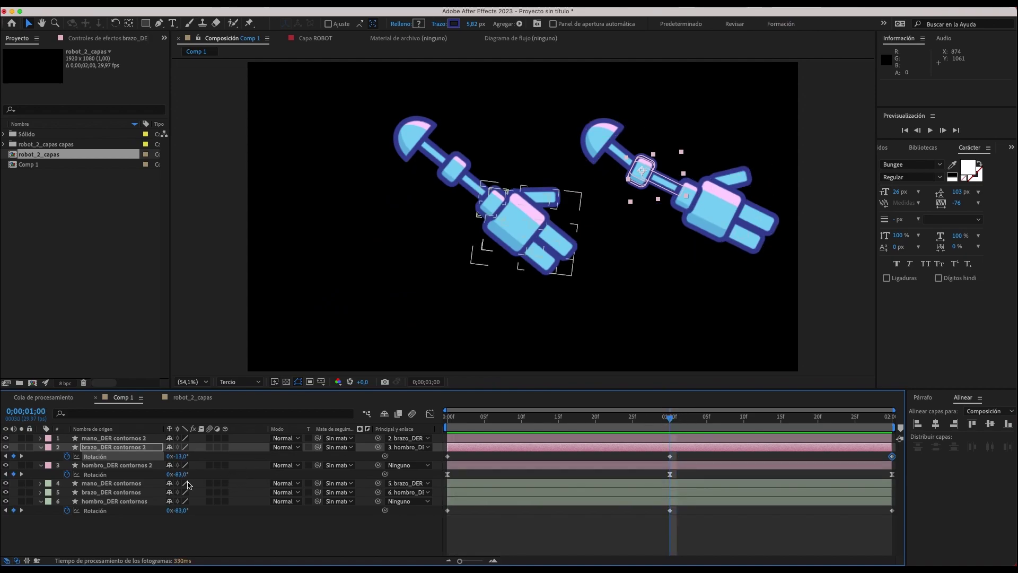
{"action": "left_click_drag", "start_coordinate": [179, 456], "coordinate": [171, 456]}
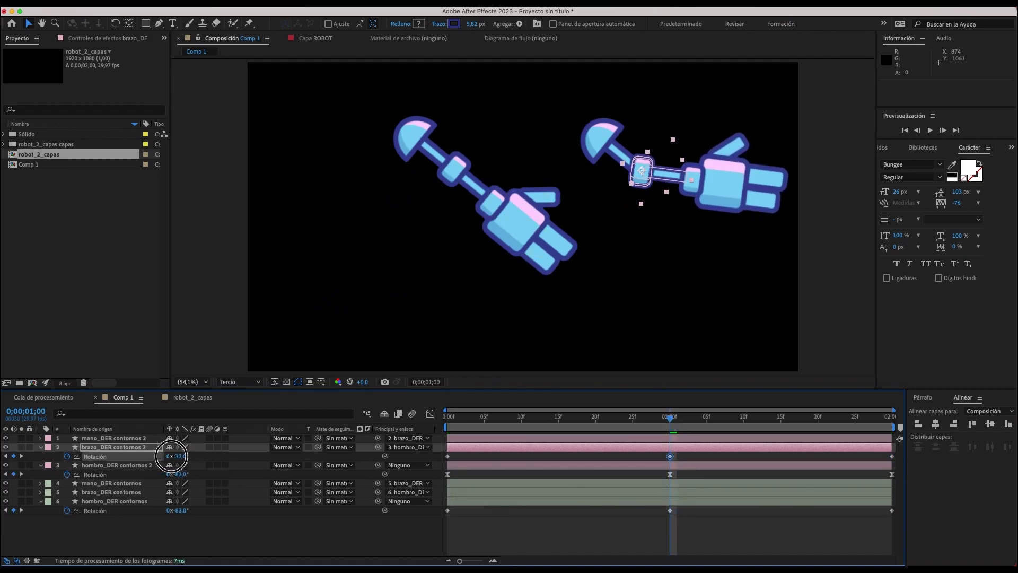
{"action": "key", "text": "space"}
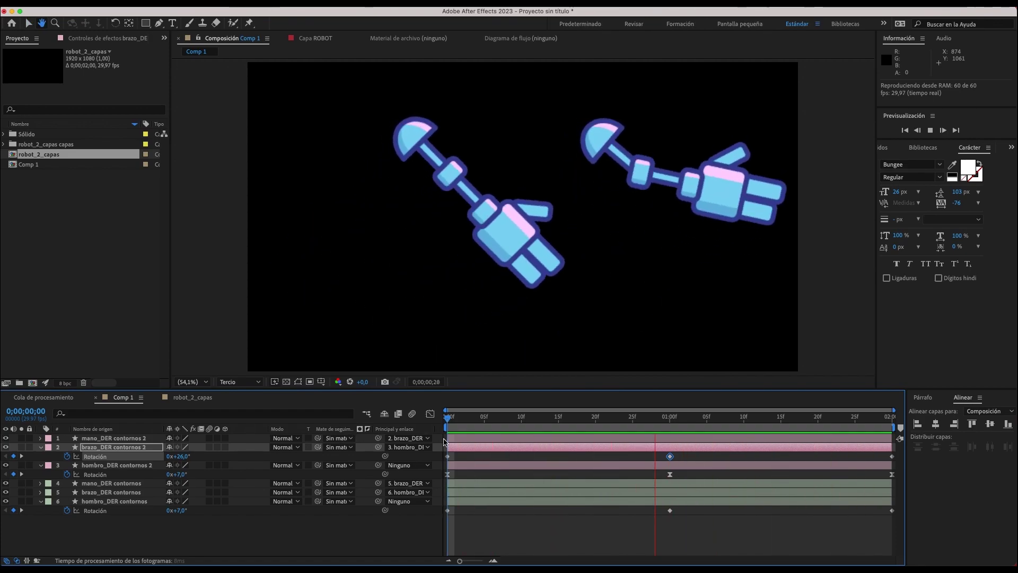
- Apply Easy Ease to all of brazo_DER contornos 2's rotation keyframes and preview the smoother bend
{"action": "key", "text": "space"}
{"action": "left_click_drag", "start_coordinate": [446, 457], "coordinate": [895, 457]}
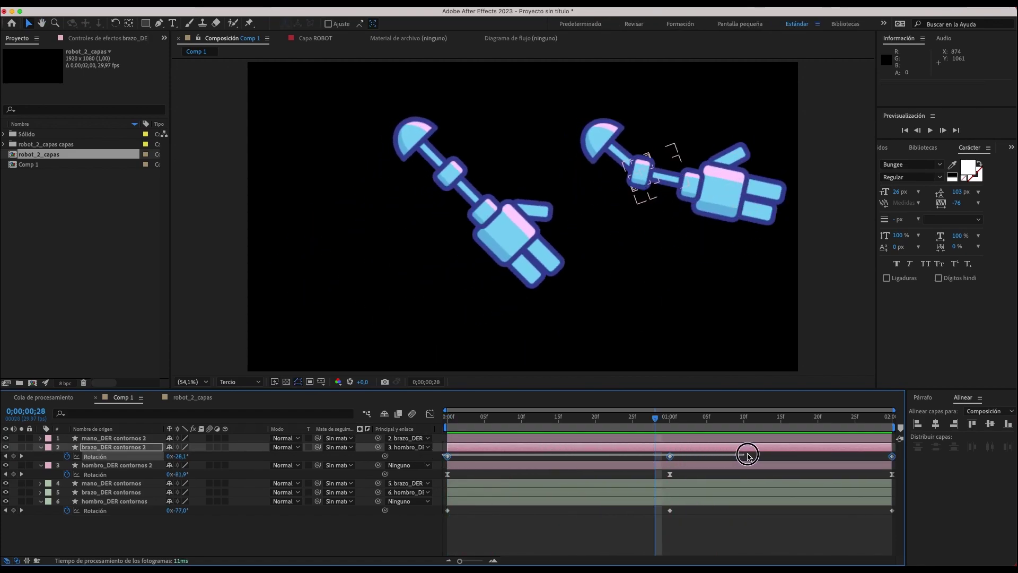
{"action": "right_click", "coordinate": [894, 457]}
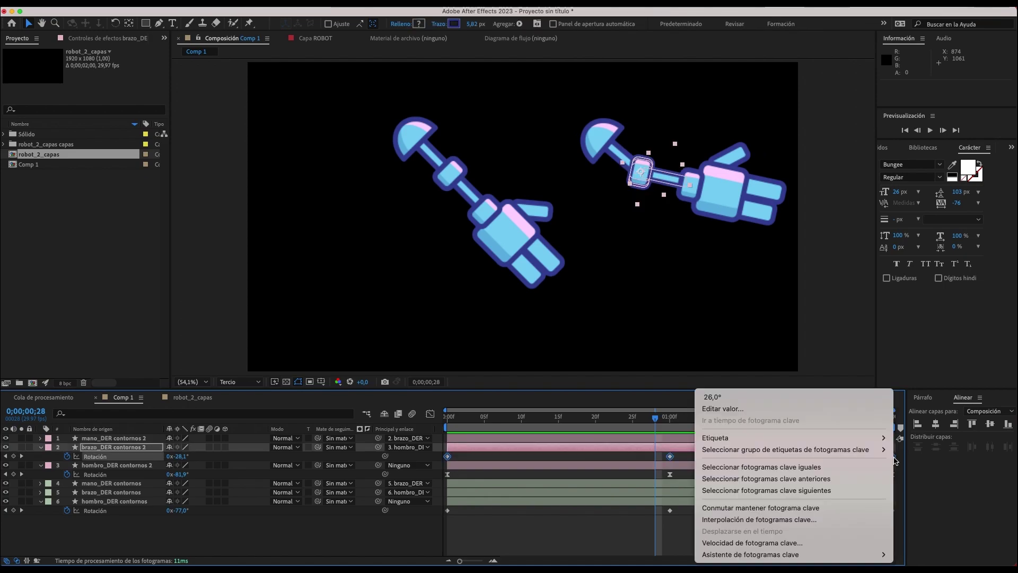
{"action": "mouse_move", "coordinate": [794, 559]}
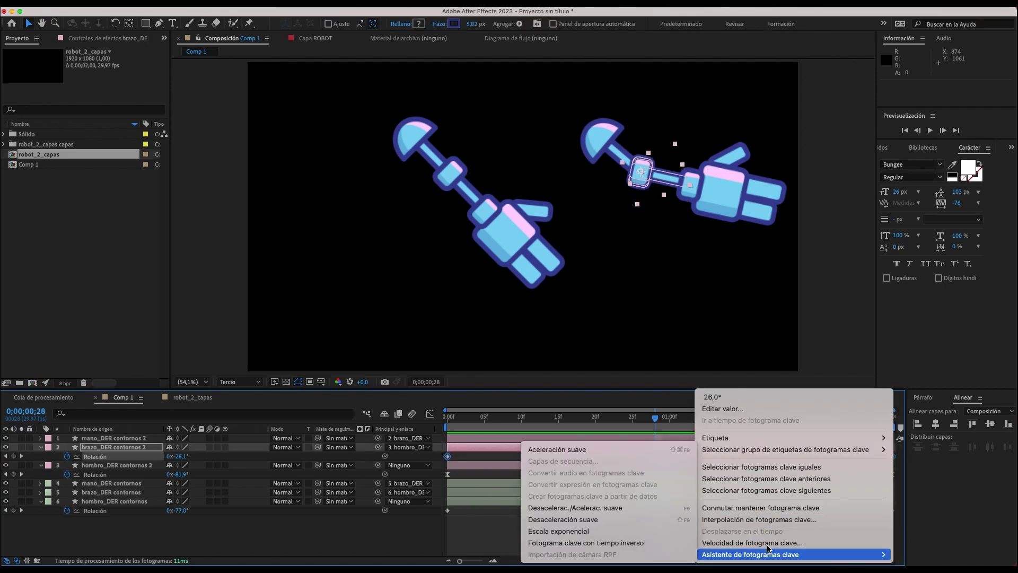
{"action": "left_click", "coordinate": [576, 508]}
{"action": "key", "text": "Home"}
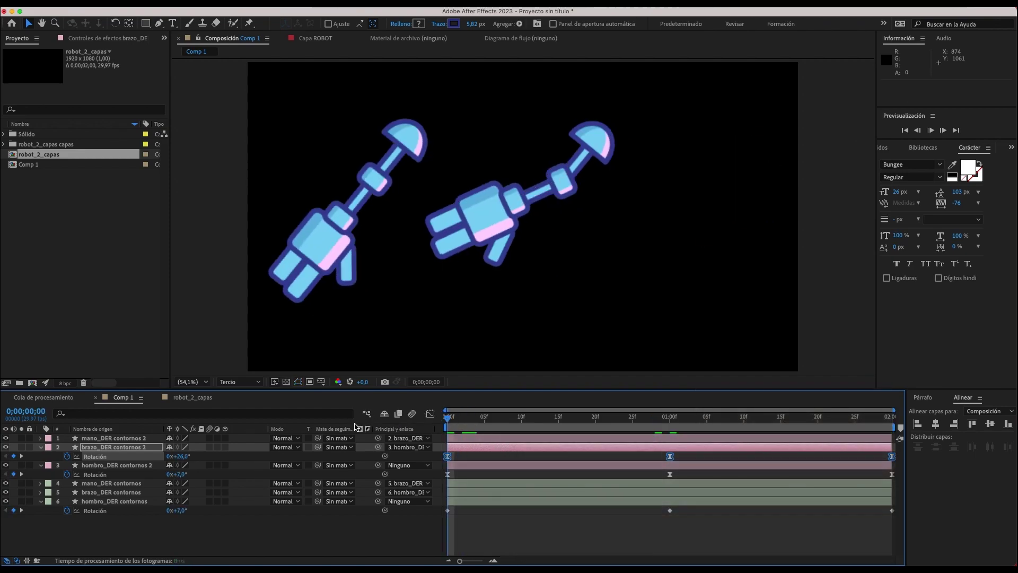
{"action": "key", "text": "space"}
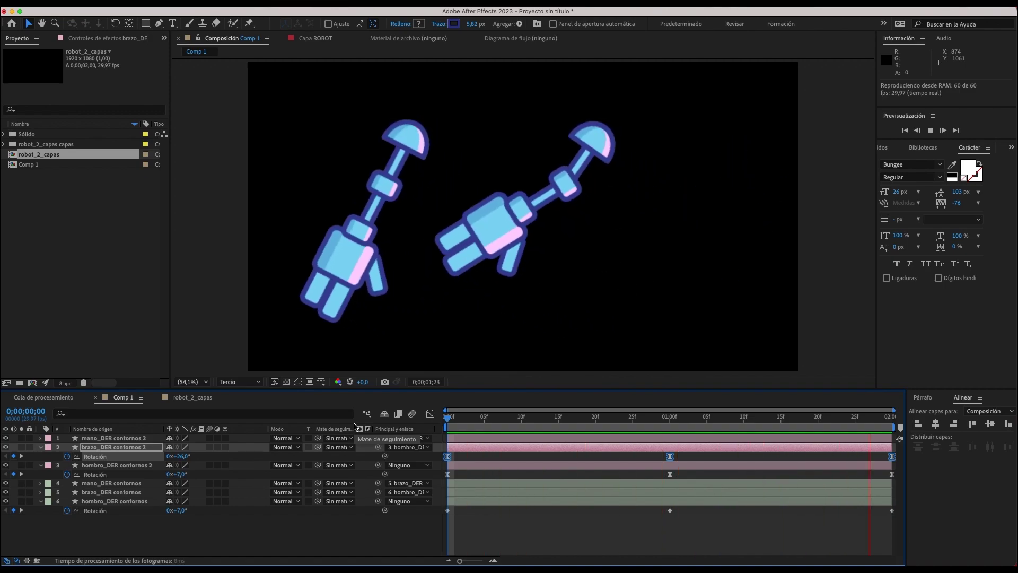
{"action": "left_click", "coordinate": [508, 441]}
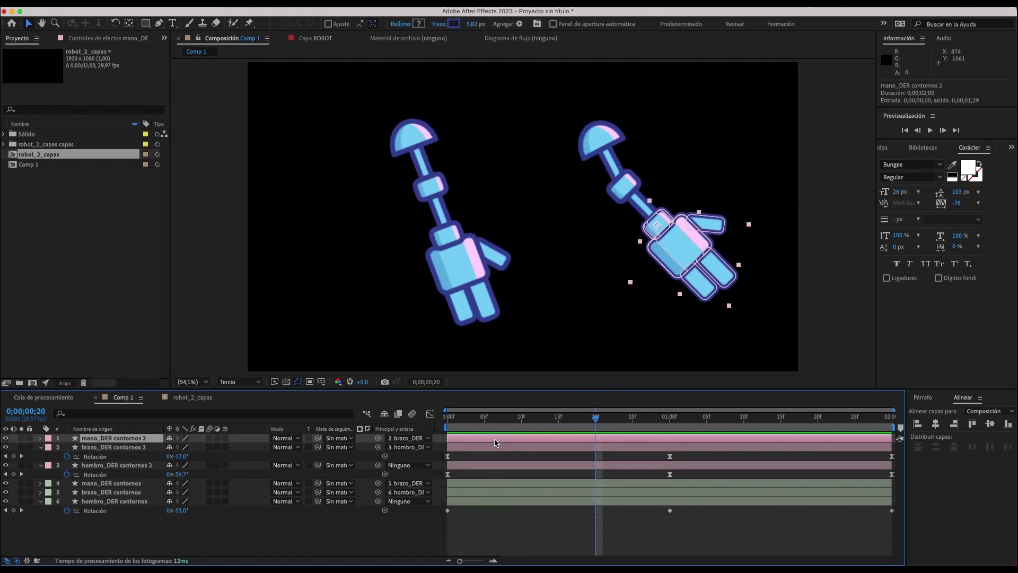
- Key the copied hand's rotation at 23° on frame 0 and tilt it the other way at 1:00
{"action": "key", "text": "Home"}
{"action": "key", "text": "r"}
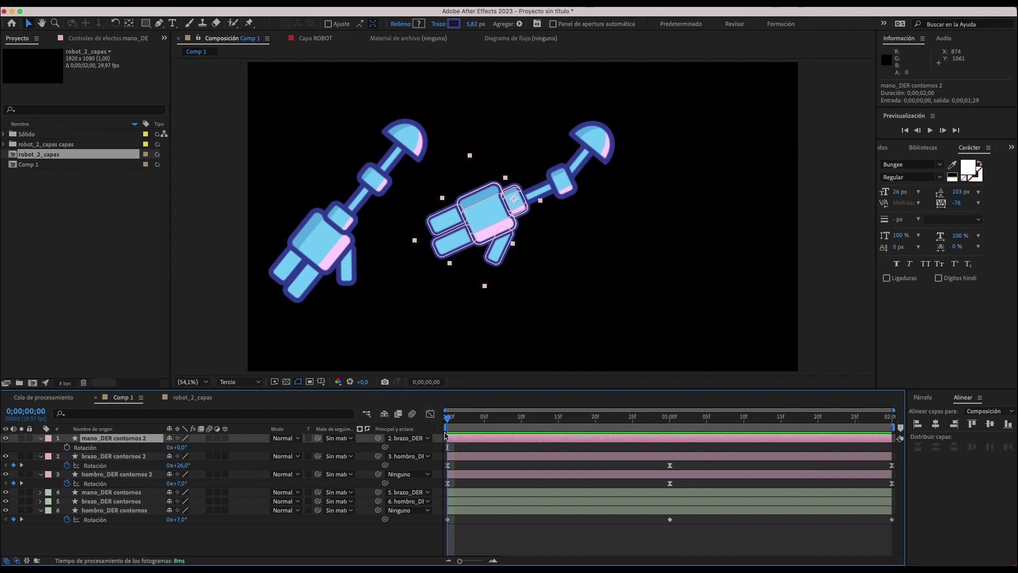
{"action": "left_click", "coordinate": [67, 447]}
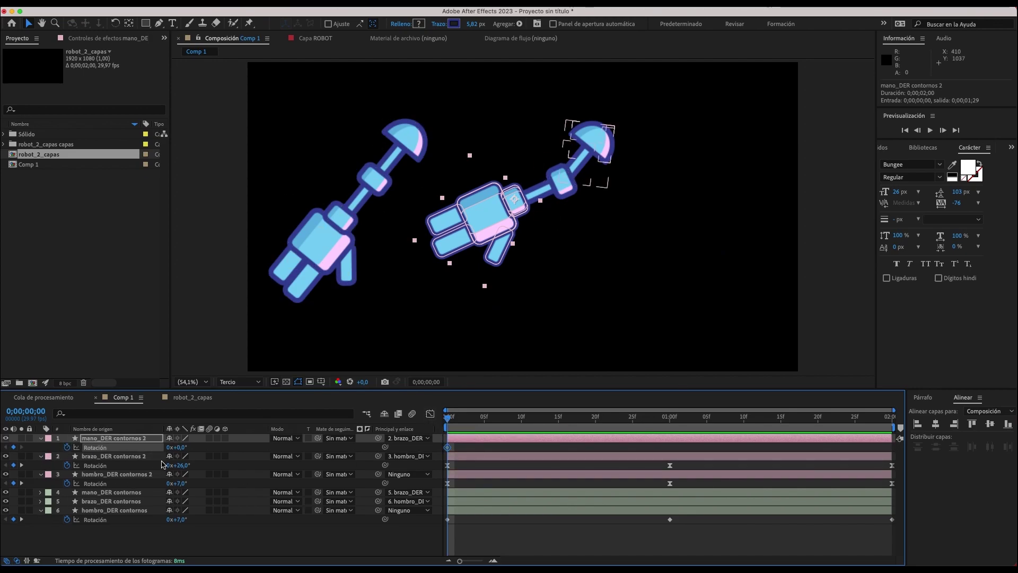
{"action": "left_click_drag", "start_coordinate": [181, 451], "coordinate": [189, 444]}
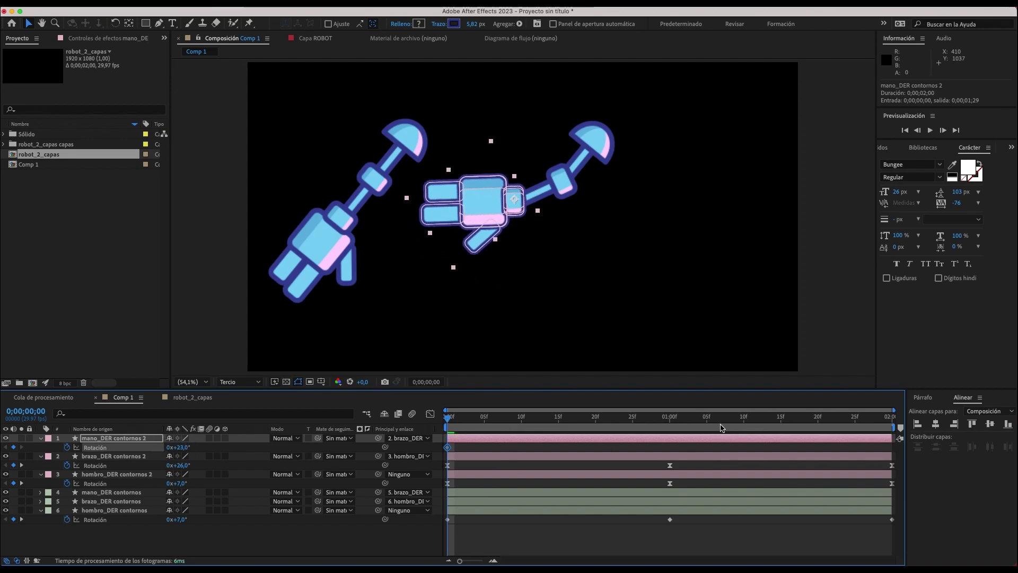
{"action": "left_click_drag", "start_coordinate": [660, 422], "coordinate": [669, 421]}
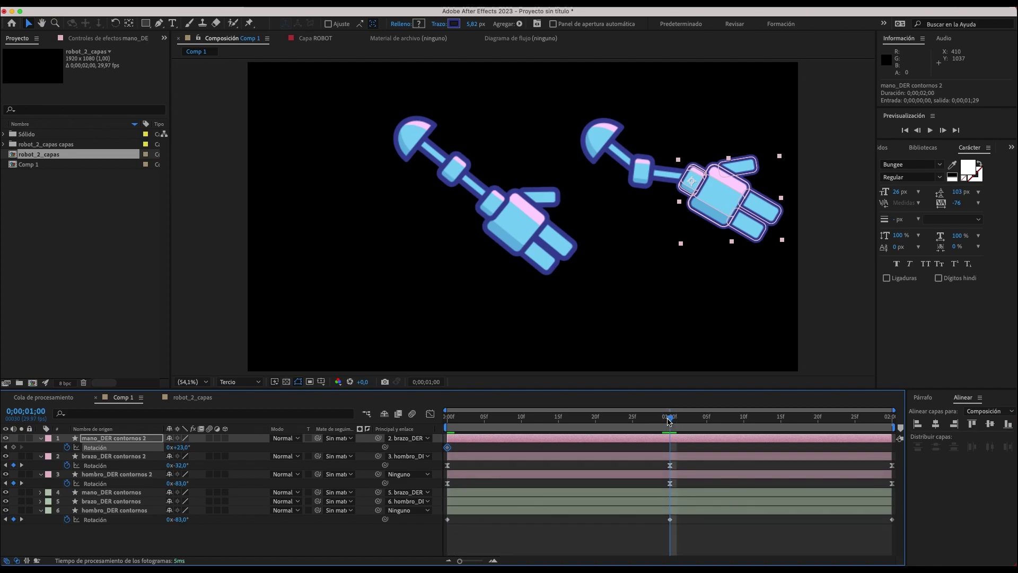
{"action": "left_click_drag", "start_coordinate": [184, 446], "coordinate": [148, 442]}
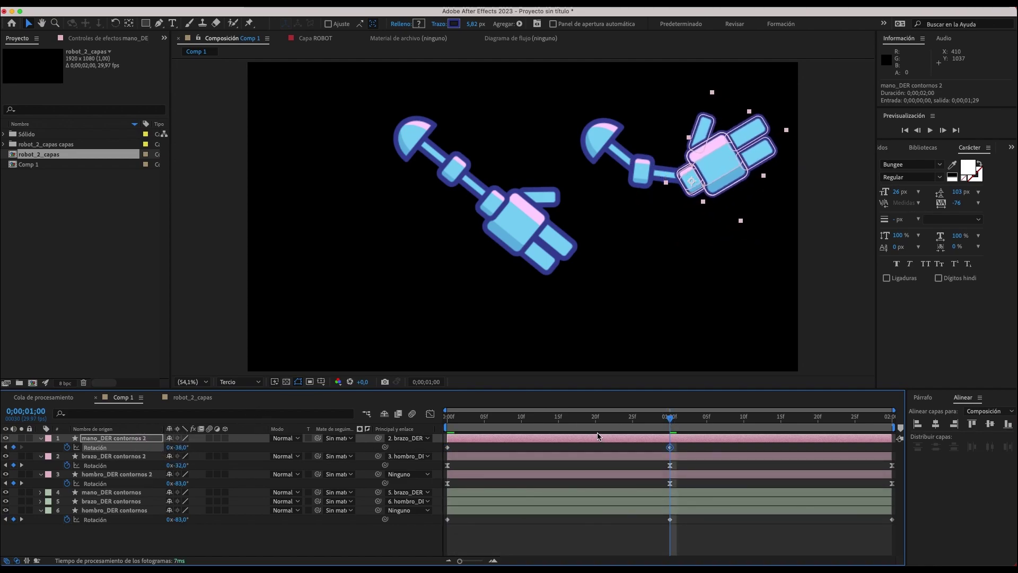
- Copy the hand's first rotation keyframe to the 2-second mark
{"action": "left_click", "coordinate": [447, 448]}
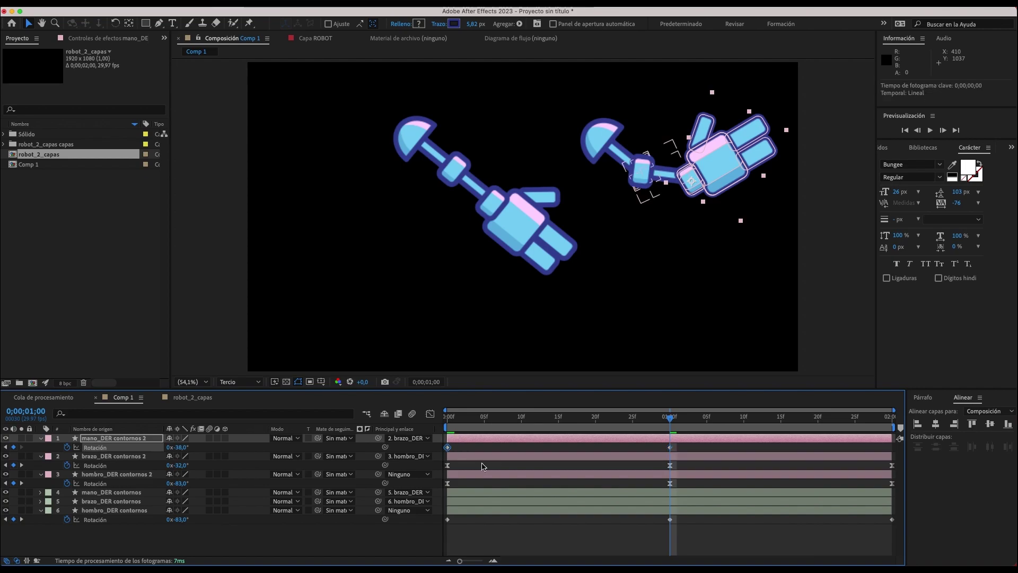
{"action": "left_click_drag", "start_coordinate": [671, 420], "coordinate": [917, 423]}
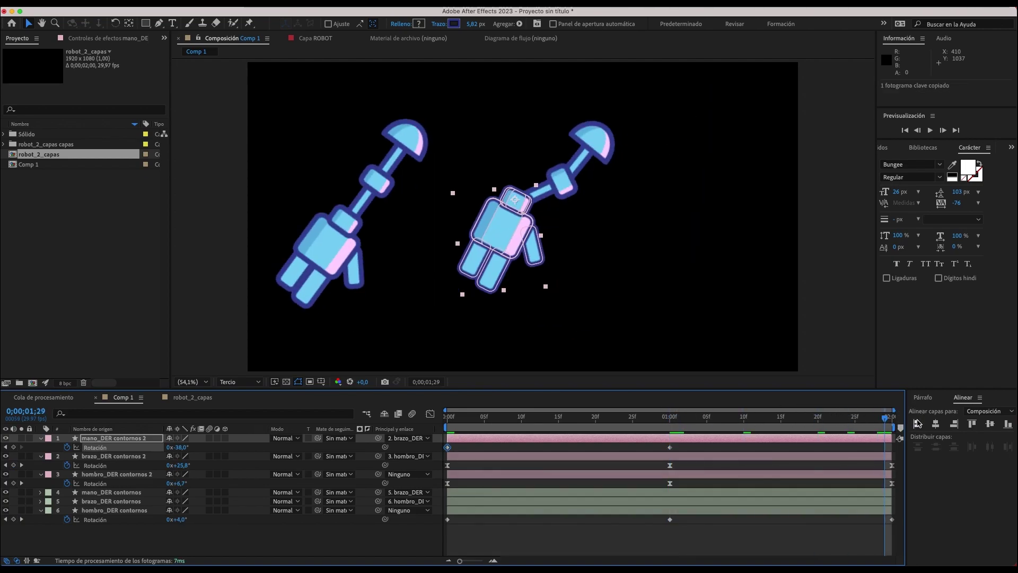
{"action": "key", "text": "ctrl+v"}
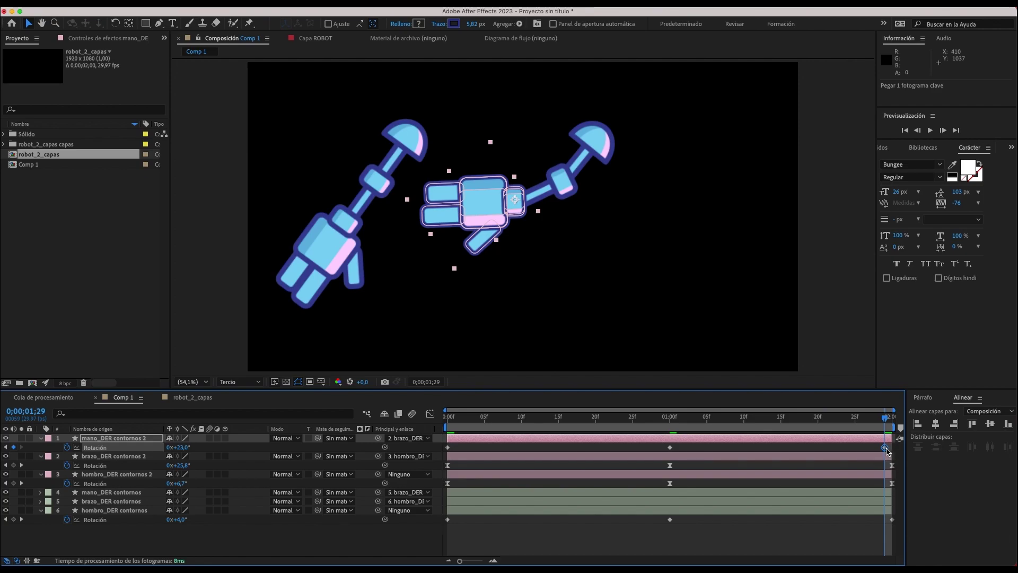
{"action": "left_click_drag", "start_coordinate": [891, 450], "coordinate": [892, 452]}
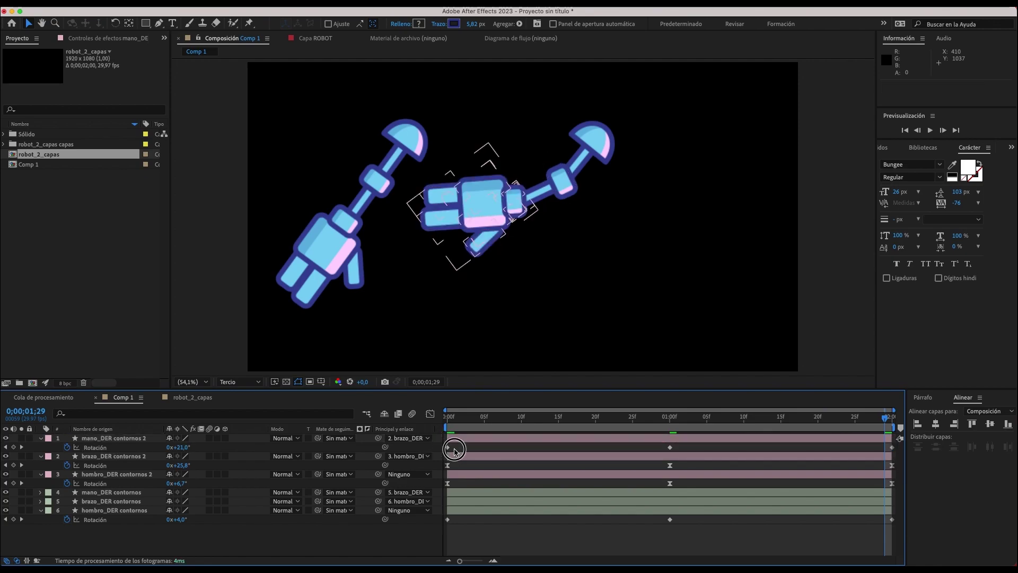
- Apply Easy Ease to all three hand keyframes and play back the arm and hand
{"action": "left_click_drag", "start_coordinate": [444, 443], "coordinate": [894, 445]}
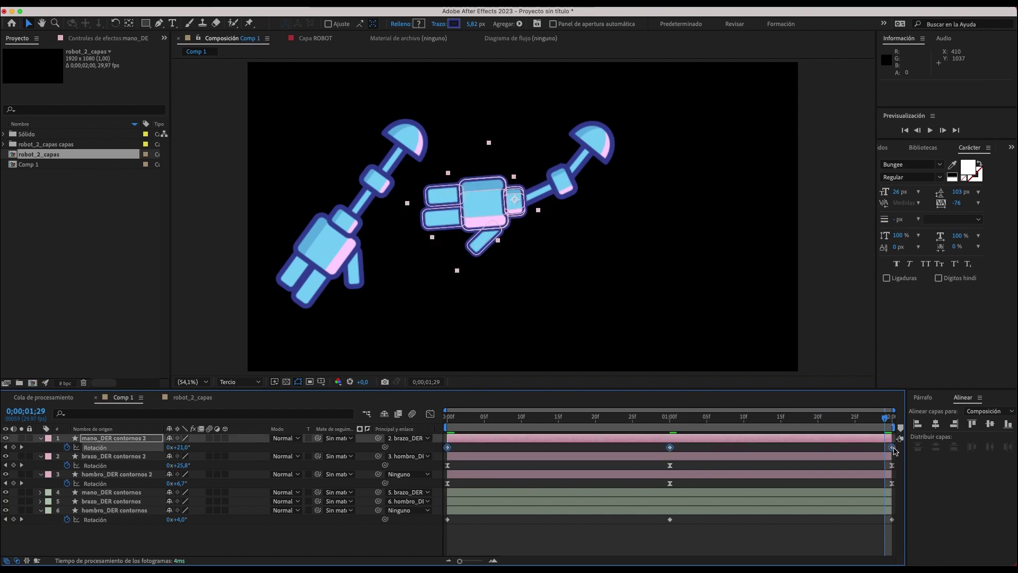
{"action": "right_click", "coordinate": [894, 450]}
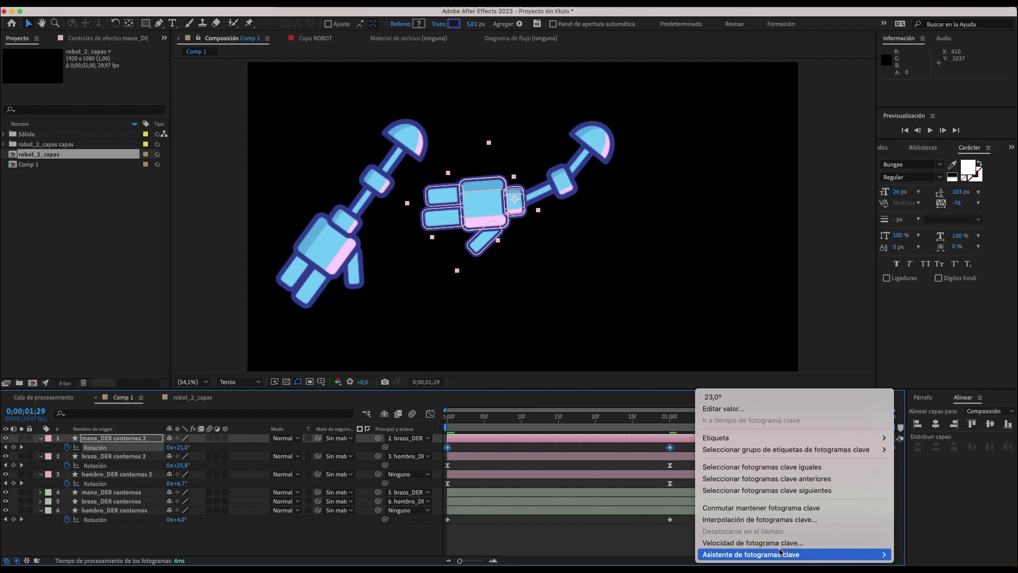
{"action": "mouse_move", "coordinate": [774, 555]}
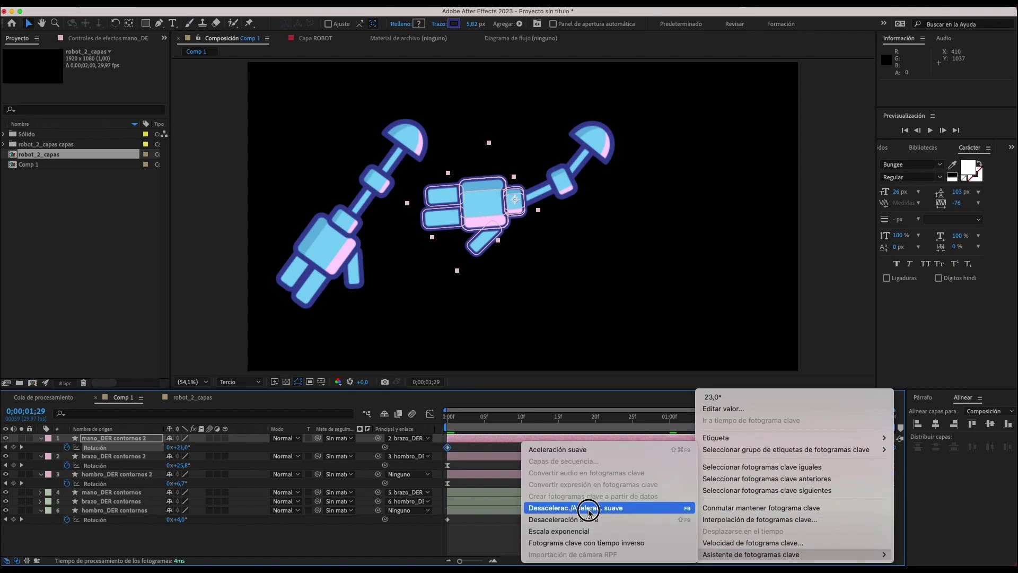
{"action": "left_click", "coordinate": [589, 510]}
{"action": "key", "text": "space"}
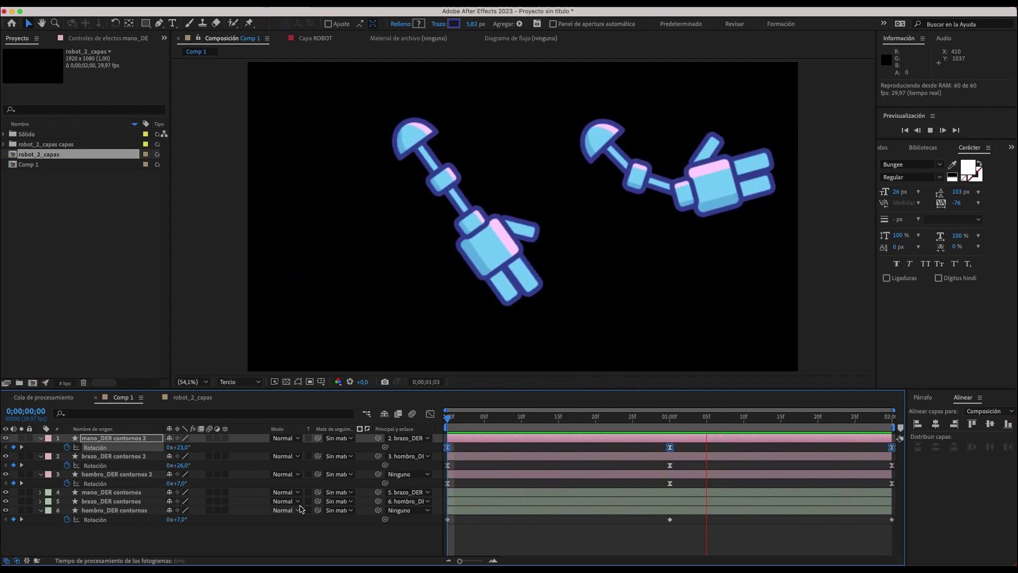
- Stop the Comp 1 preview and switch to the robot_2_capas composition
{"action": "key", "text": "space"}
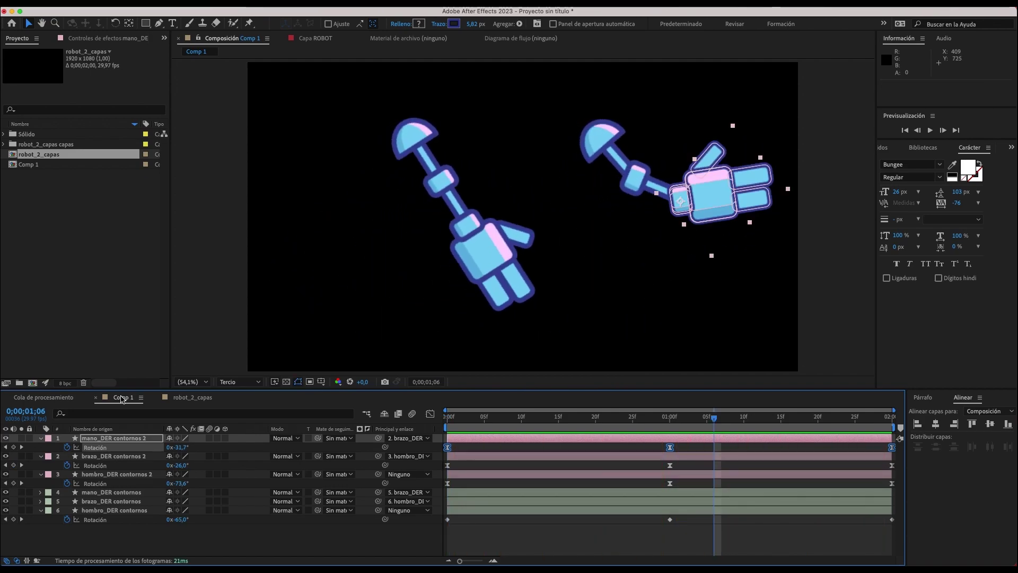
{"action": "left_click", "coordinate": [203, 399]}
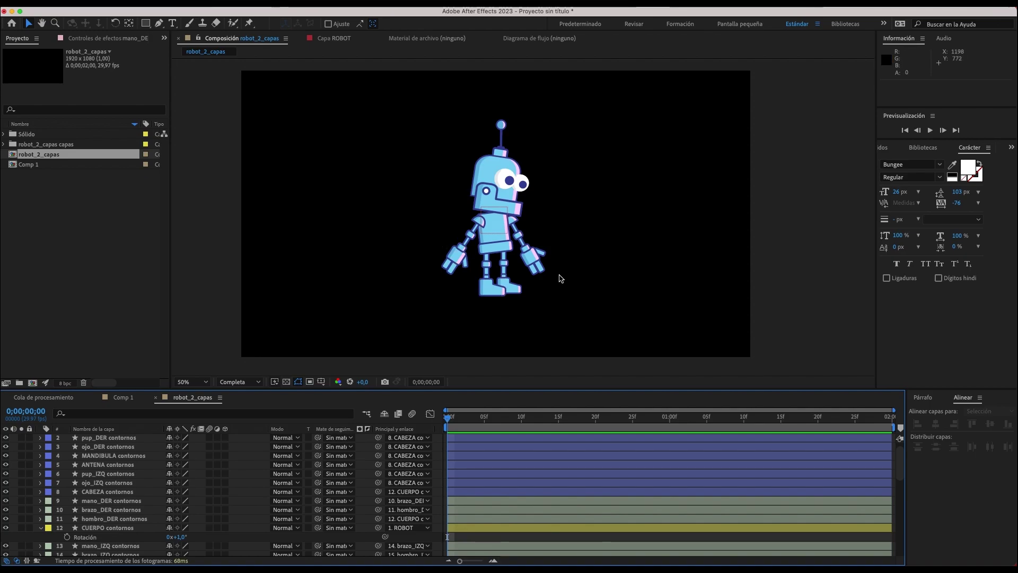
{"action": "left_click_drag", "start_coordinate": [631, 421], "coordinate": [673, 420]}
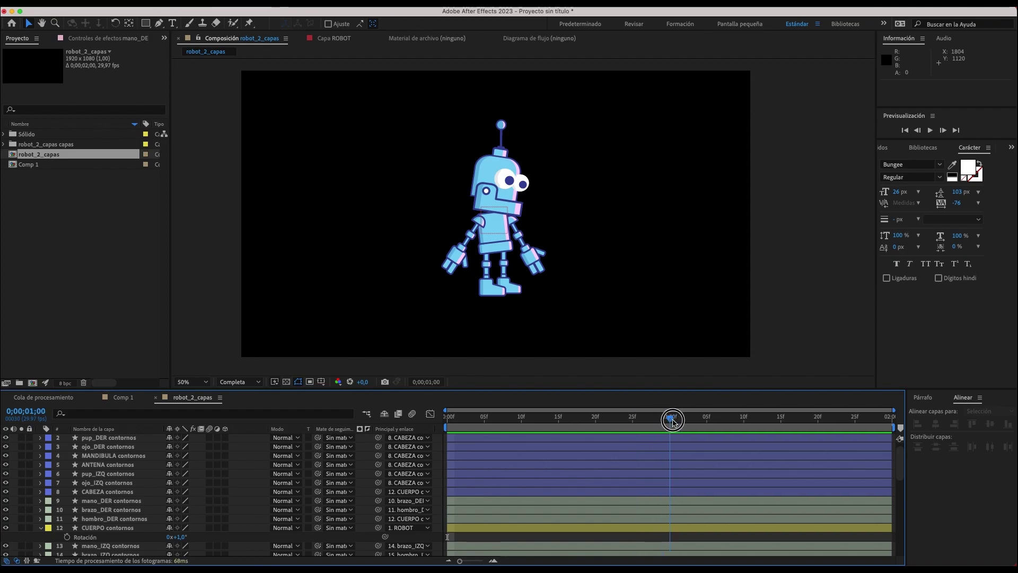
{"action": "left_click_drag", "start_coordinate": [672, 421], "coordinate": [674, 434]}
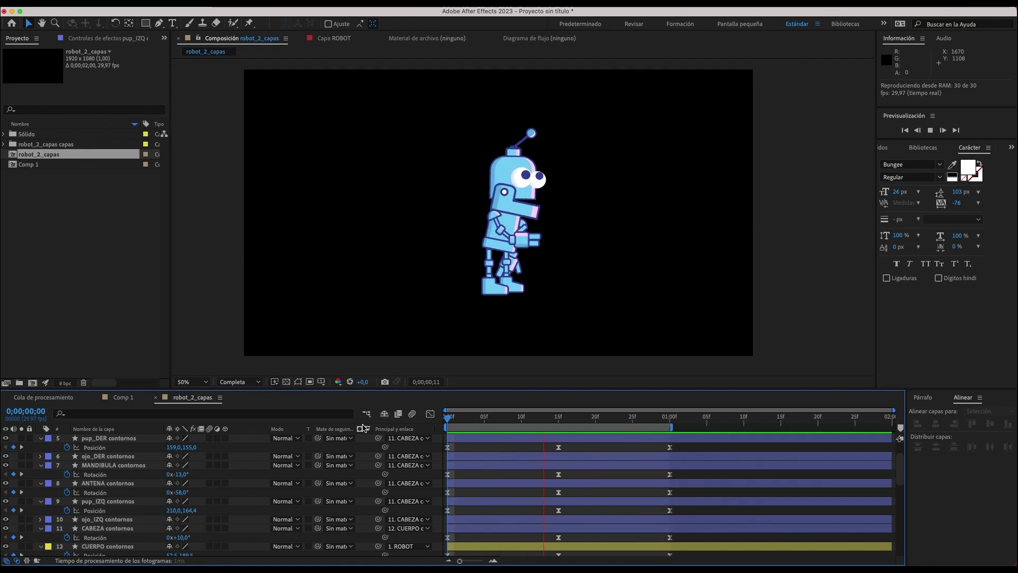
- Stop the robot_2_capas preview at frame 28, with the head tilted and an arm raised
{"action": "key", "text": "space"}
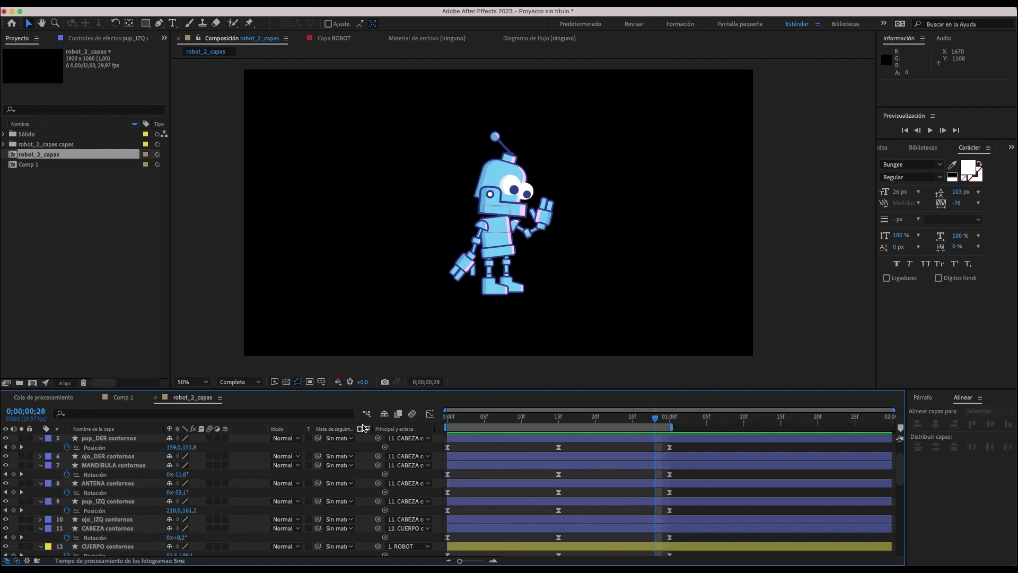